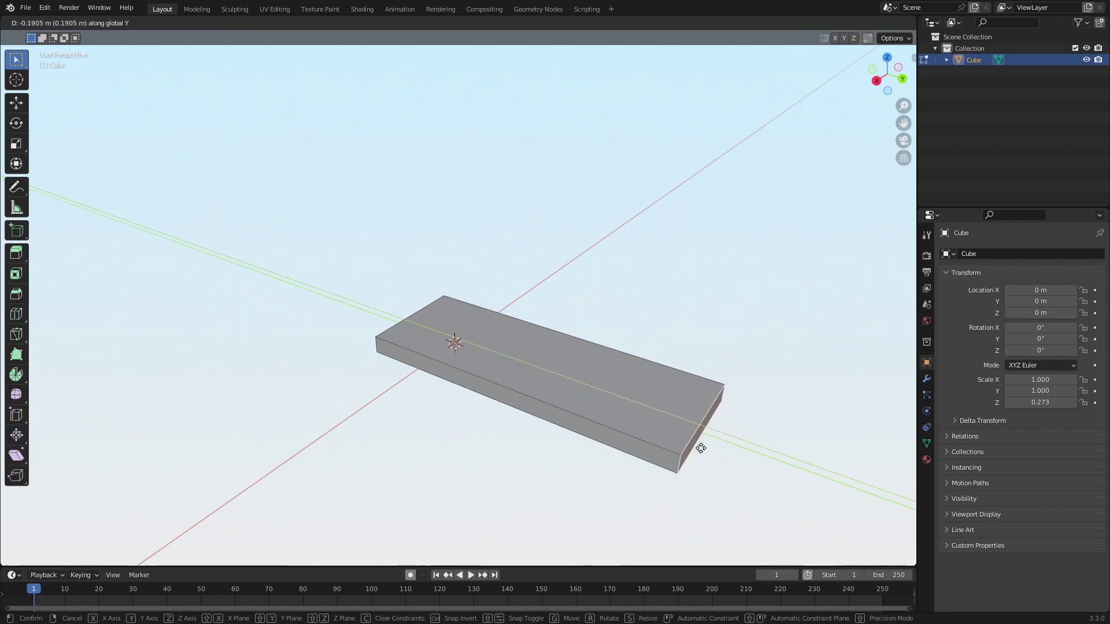
Finish positioning the slab's end face along Y, then extrude its top face in place and scale it to about 1.14 along X.
{"action": "left_click", "coordinate": [701, 448]}
{"action": "middle_click_drag", "start_coordinate": [701, 448], "coordinate": [721, 421]}
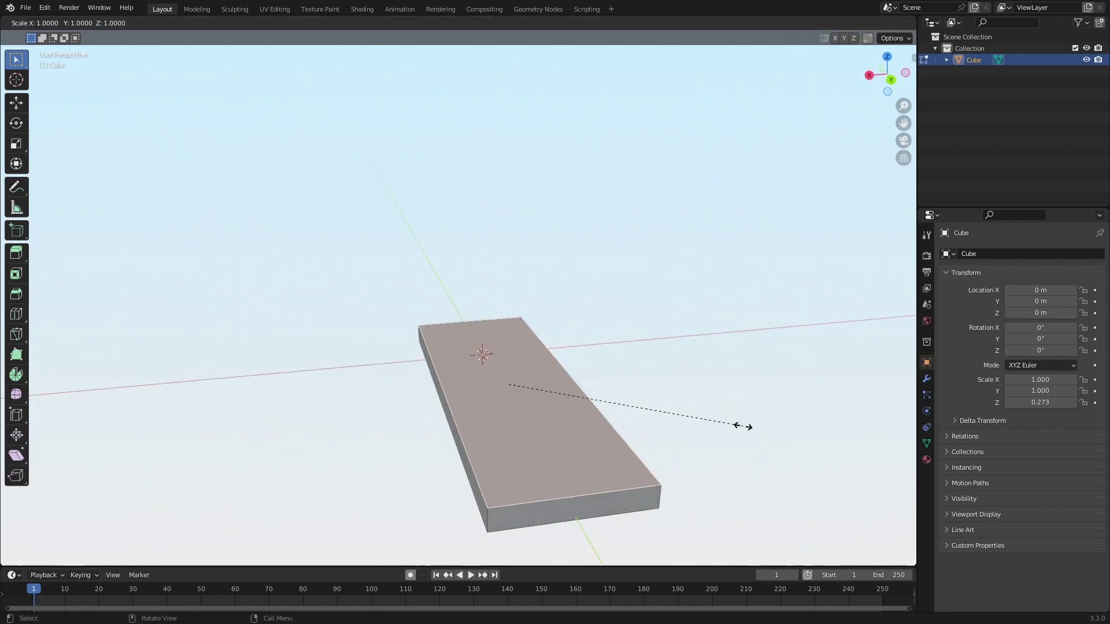
{"action": "left_click", "coordinate": [756, 429]}
{"action": "key", "text": "s"}
{"action": "key", "text": "x"}
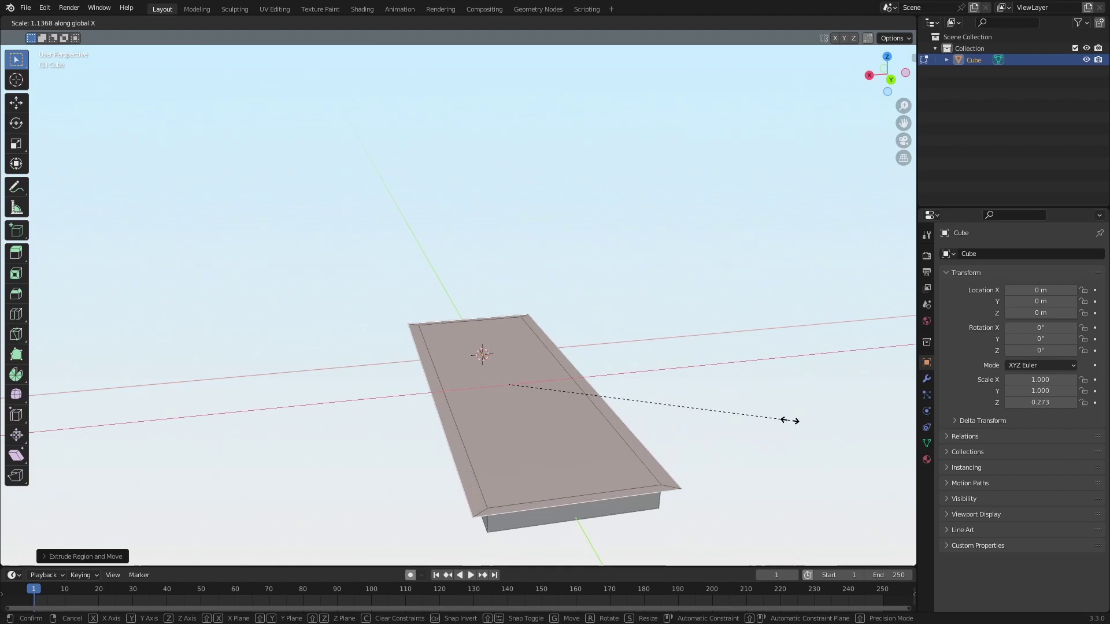
{"action": "left_click", "coordinate": [790, 421]}
Scale the extruded top face by about 1.08 in X and Y, leaving Z locked, to form an even overhang.
{"action": "middle_click_drag", "start_coordinate": [625, 480], "coordinate": [740, 488]}
{"action": "key", "text": "s"}
{"action": "key", "text": "shift+z"}
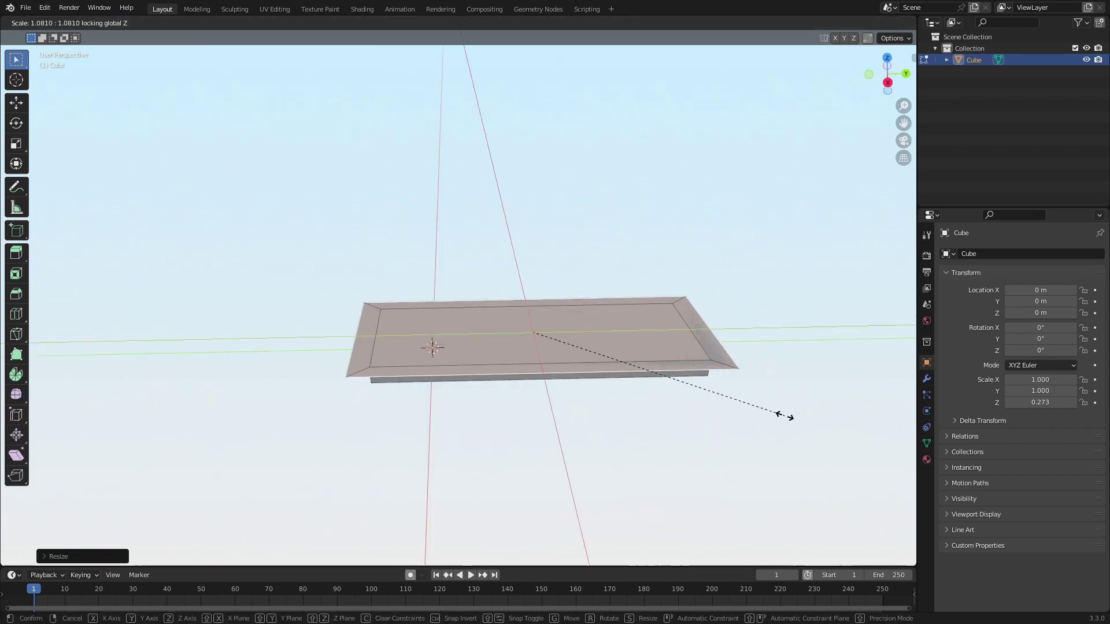
{"action": "left_click", "coordinate": [785, 416]}
Extrude the overhanging top face upward about 1.5 m to form the bench body.
{"action": "middle_click_drag", "start_coordinate": [731, 422], "coordinate": [691, 407]}
{"action": "key", "text": "e"}
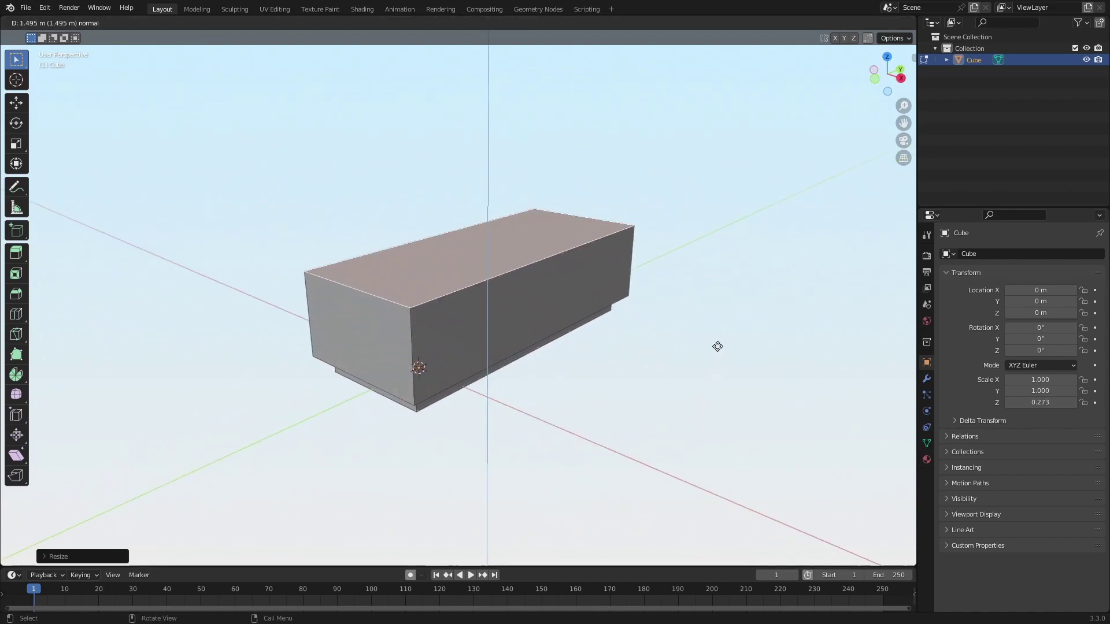
{"action": "left_click", "coordinate": [718, 345]}
Cut a centred lengthwise edge loop through the bench body and extrude the rear top face upward as a backrest.
{"action": "middle_click_drag", "start_coordinate": [718, 345], "coordinate": [418, 339]}
{"action": "key", "text": "ctrl+r"}
{"action": "left_click", "coordinate": [422, 315]}
{"action": "right_click", "coordinate": [421, 315]}
{"action": "left_click", "coordinate": [403, 276]}
{"action": "left_click", "coordinate": [400, 270]}
{"action": "middle_click_drag", "start_coordinate": [400, 269], "coordinate": [436, 297]}
{"action": "key", "text": "e"}
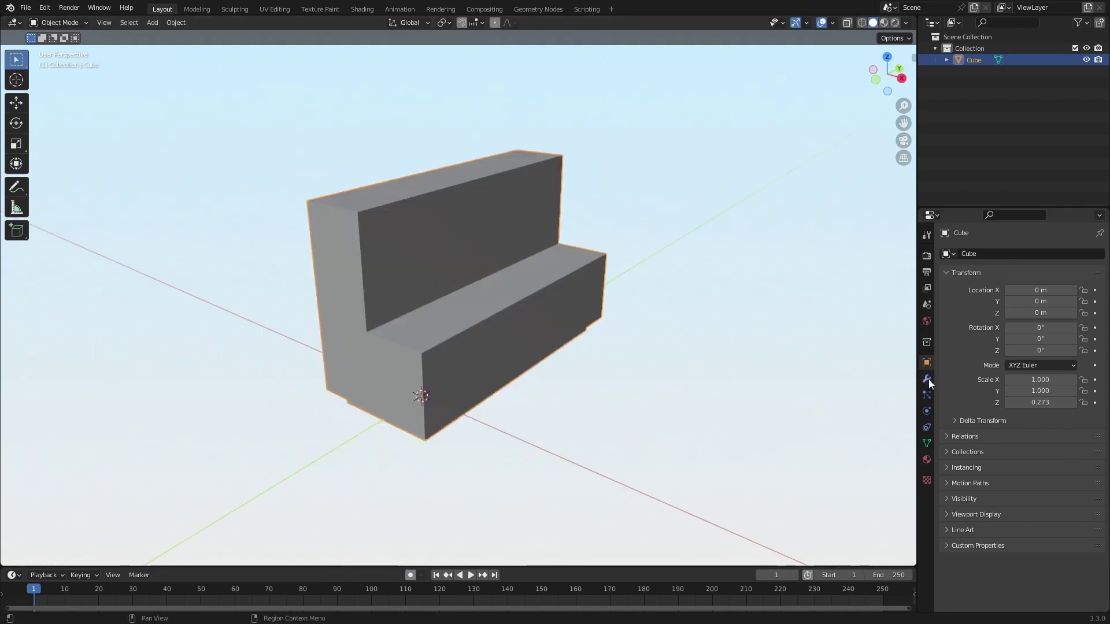
Add a Bevel modifier to the bench and apply the object's scale.
{"action": "left_click", "coordinate": [927, 378]}
{"action": "left_click", "coordinate": [967, 254]}
{"action": "left_click", "coordinate": [884, 298]}
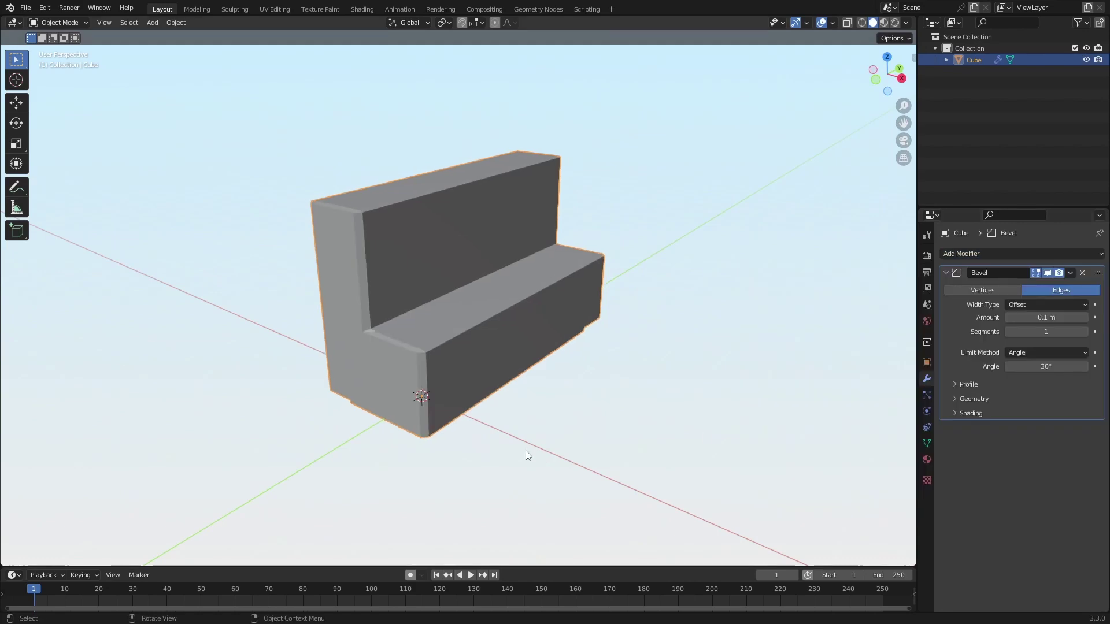
{"action": "middle_click_drag", "start_coordinate": [526, 450], "coordinate": [507, 428]}
{"action": "key", "text": "ctrl+a"}
{"action": "left_click", "coordinate": [503, 408]}
{"action": "middle_click_drag", "start_coordinate": [643, 425], "coordinate": [612, 444]}
Inset the faces of the bench's end side and extrude them inward to create a recessed panel.
{"action": "key", "text": "Tab"}
{"action": "key", "text": "i"}
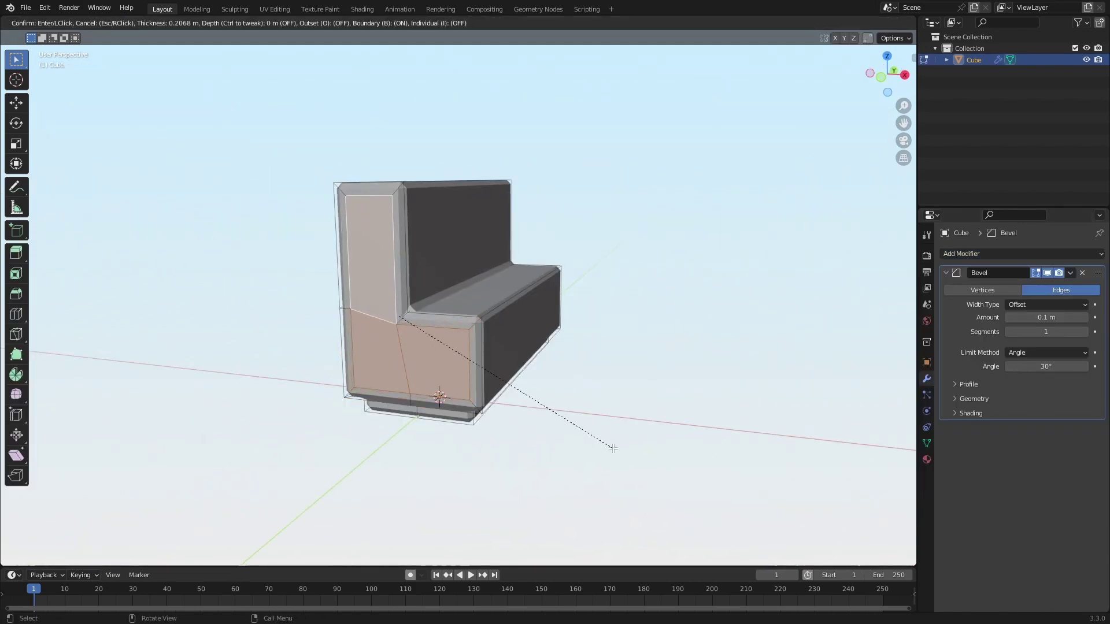
{"action": "middle_click_drag", "start_coordinate": [614, 448], "coordinate": [392, 459]}
{"action": "key", "text": "e"}
{"action": "left_click", "coordinate": [465, 448]}
{"action": "key", "text": "Tab"}
Cut an edge loop across the middle of the bench's length and show the mesh in wireframe.
{"action": "key", "text": "Tab"}
{"action": "middle_click_drag", "start_coordinate": [421, 404], "coordinate": [480, 421]}
{"action": "key", "text": "grave"}
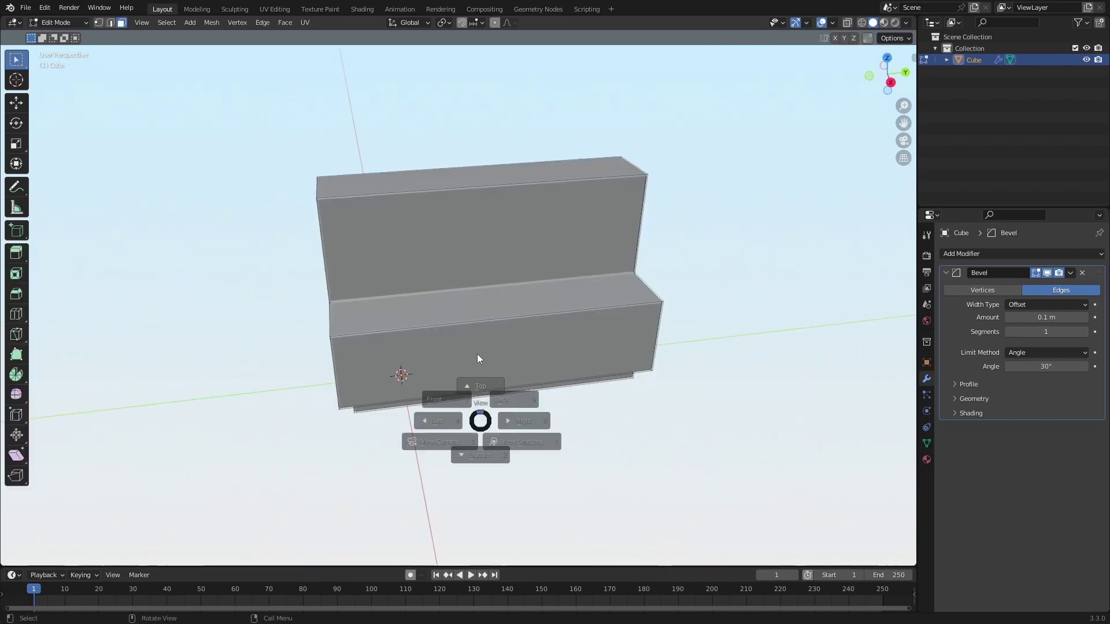
{"action": "left_click", "coordinate": [477, 358]}
{"action": "middle_click_drag", "start_coordinate": [517, 270], "coordinate": [405, 243]}
{"action": "key", "text": "shift+z"}
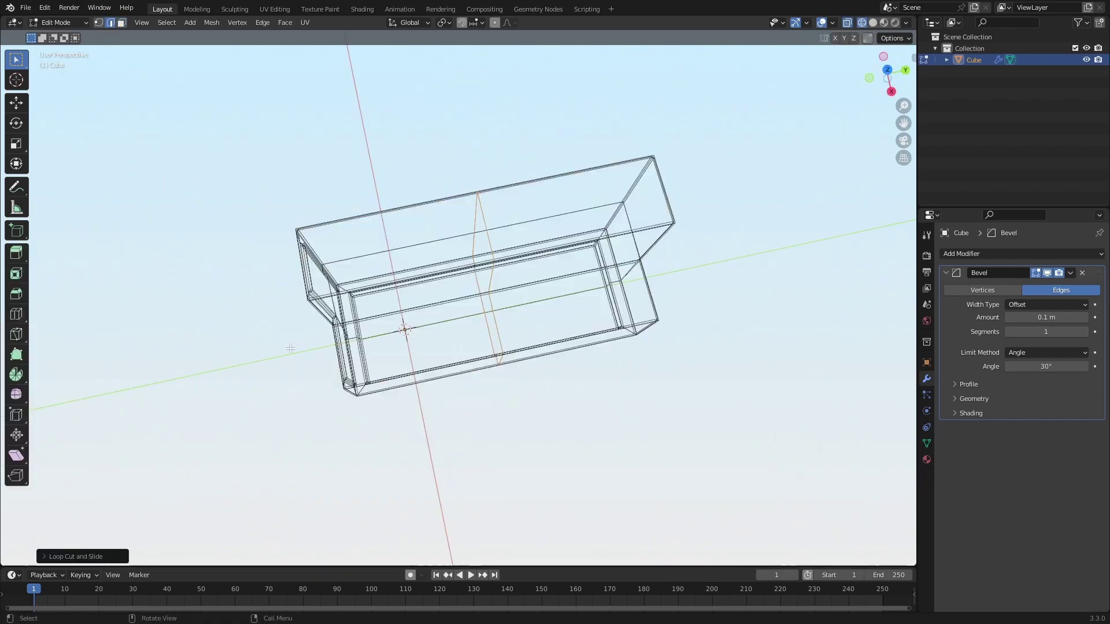
{"action": "middle_click_drag", "start_coordinate": [528, 205], "coordinate": [494, 202]}
Delete all faces of the bench half without the recessed side panel and restore the solid view.
{"action": "key", "text": "3"}
{"action": "scroll", "coordinate": [493, 203], "scroll_direction": "down", "scroll_amount": 3}
{"action": "left_click_drag", "start_coordinate": [493, 202], "coordinate": [612, 478]}
{"action": "key", "text": "x"}
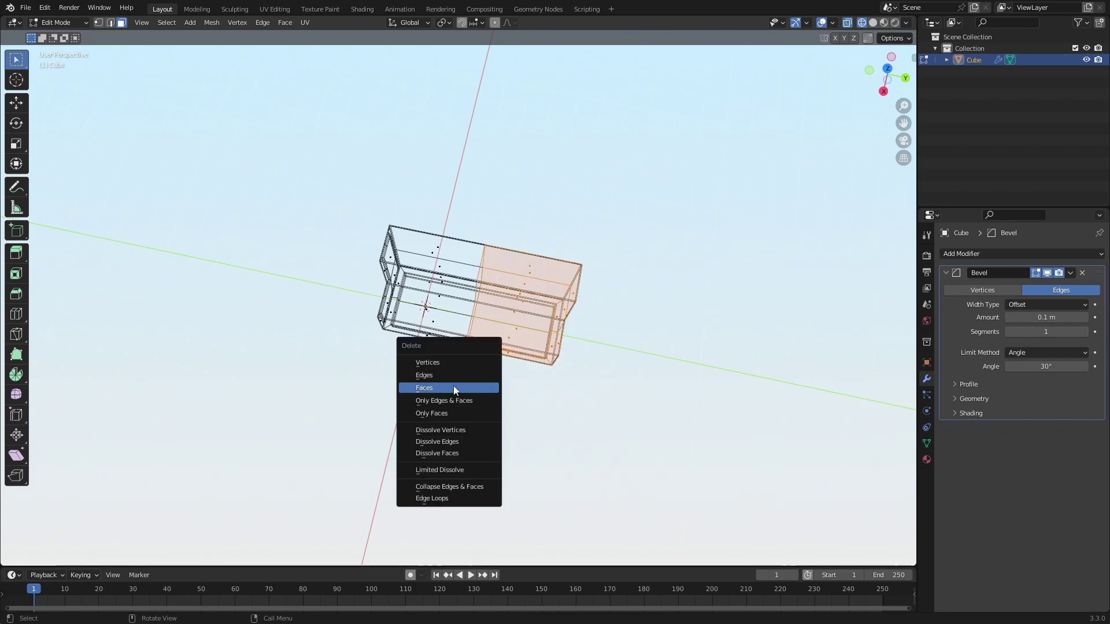
{"action": "left_click", "coordinate": [456, 389]}
{"action": "key", "text": "alt+z"}
{"action": "middle_click_drag", "start_coordinate": [619, 404], "coordinate": [578, 324]}
Add a Mirror modifier to the remaining half and set its axis to Y instead of X.
{"action": "key", "text": "Tab"}
{"action": "left_click", "coordinate": [962, 253]}
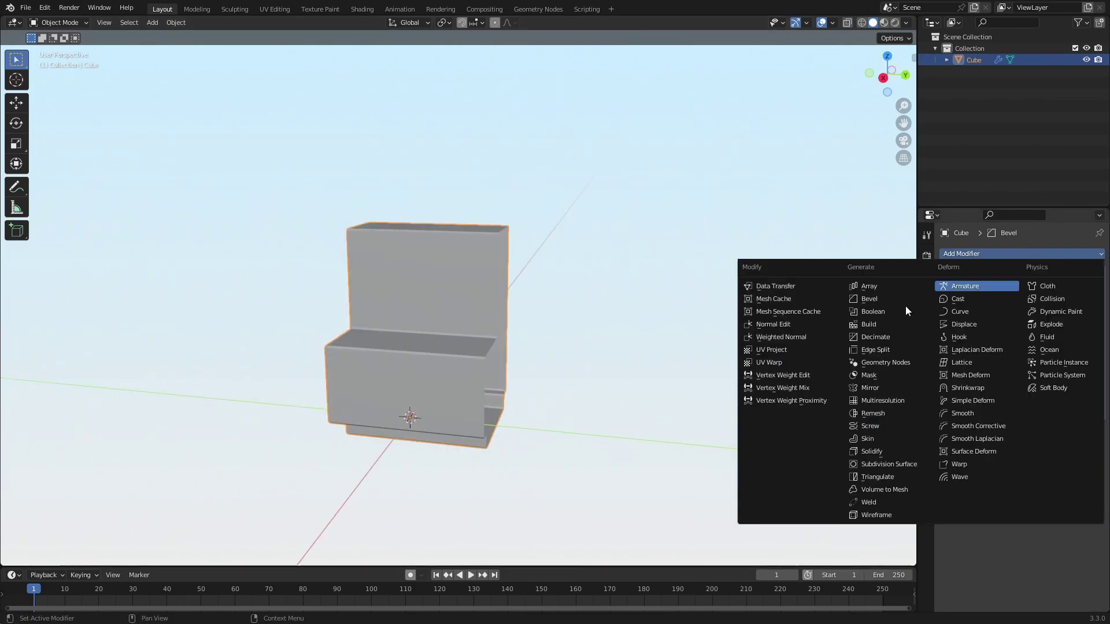
{"action": "left_click", "coordinate": [878, 388]}
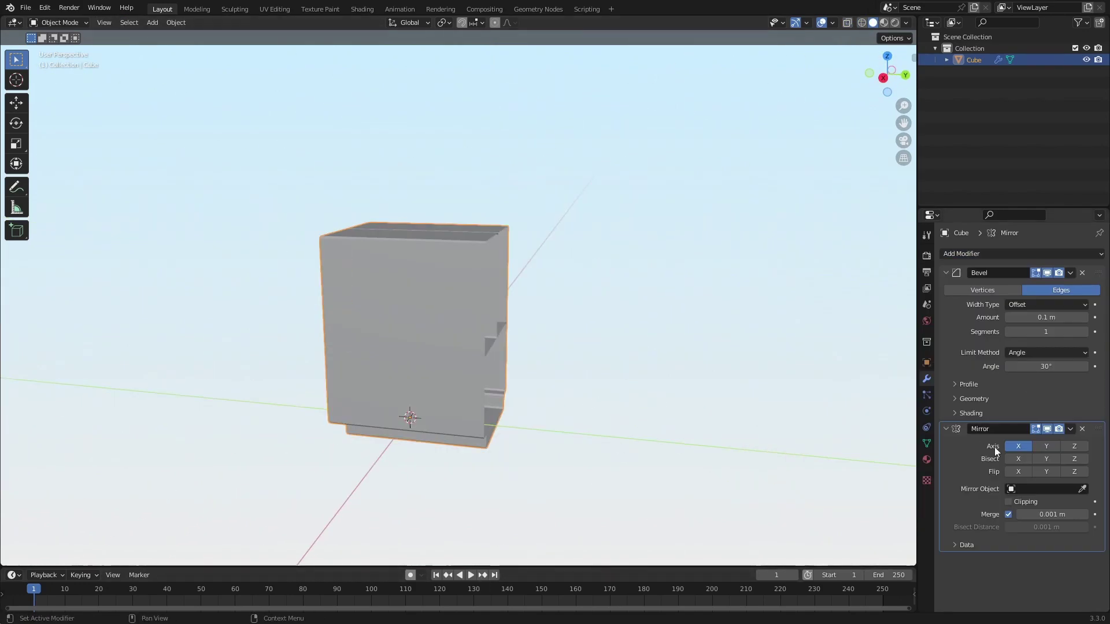
{"action": "middle_click_drag", "start_coordinate": [752, 454], "coordinate": [572, 430]}
{"action": "left_click", "coordinate": [1013, 446]}
{"action": "left_click", "coordinate": [1046, 446]}
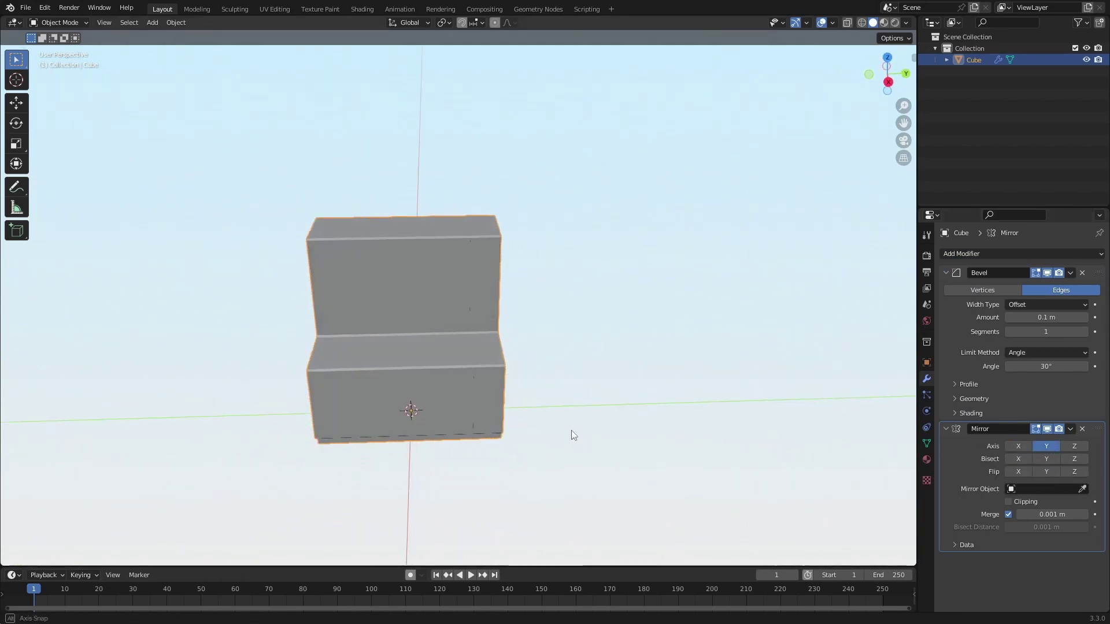
Move the whole half-bench mesh along Y until it separates from its mirrored copy.
{"action": "key", "text": "Tab"}
{"action": "key", "text": "a"}
{"action": "key", "text": "g"}
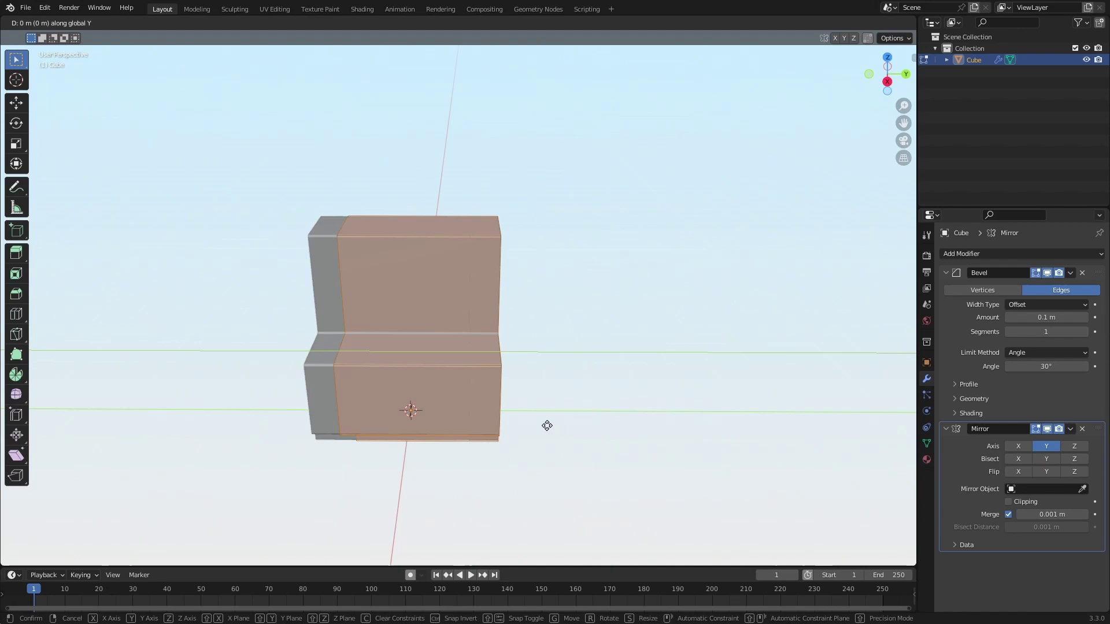
{"action": "left_click", "coordinate": [476, 414]}
{"action": "key", "text": "g"}
{"action": "key", "text": "y"}
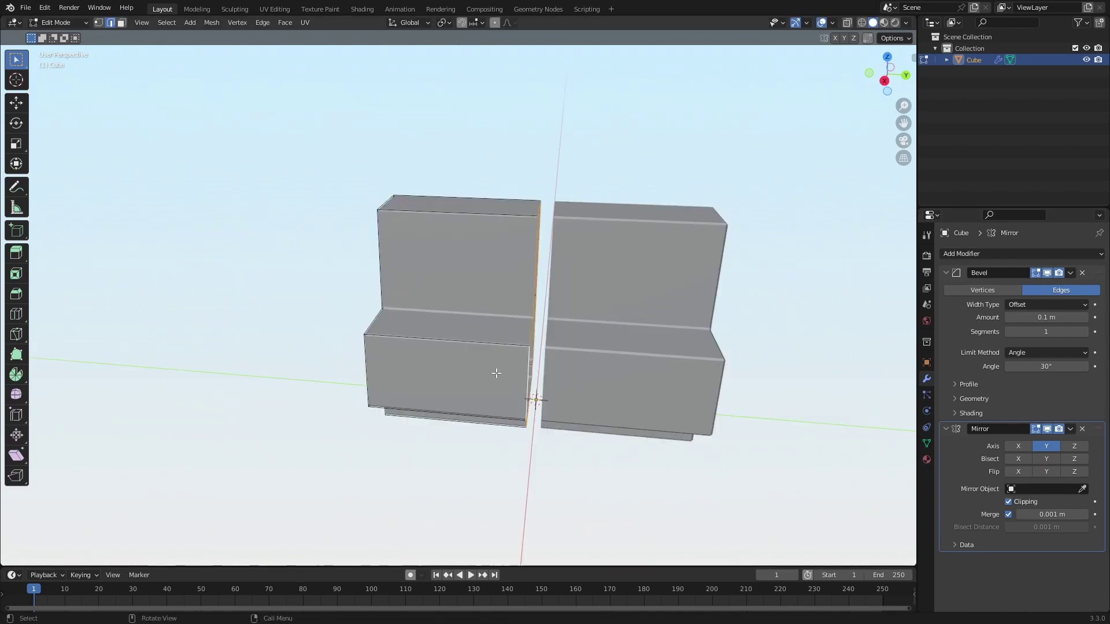
With mirror clipping enabled, move the open middle edge loop along Y onto the mirror plane to join the halves.
{"action": "key", "text": "g"}
{"action": "key", "text": "y"}
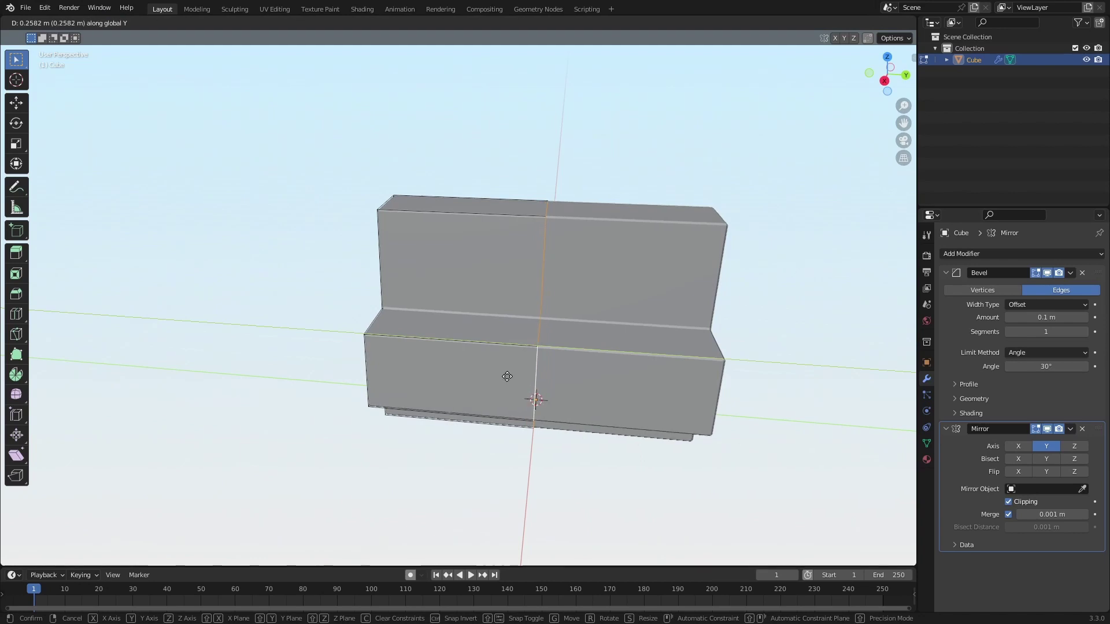
{"action": "left_click", "coordinate": [516, 377]}
{"action": "key", "text": "Tab"}
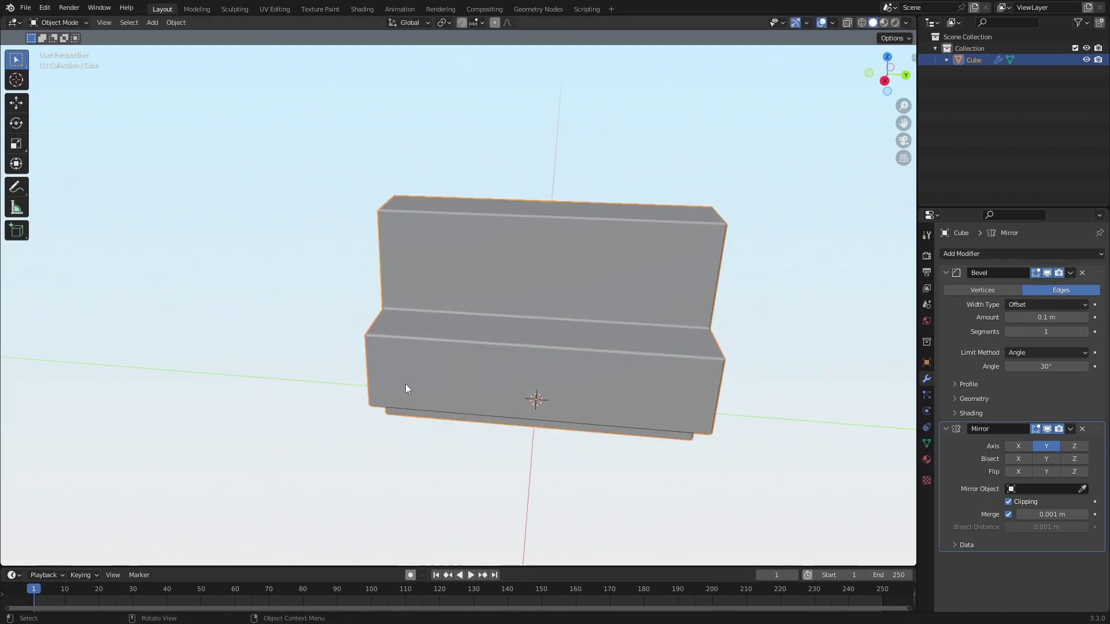
Place the 3D cursor on the bench's seat and add a cube mesh there.
{"action": "key", "text": "Tab"}
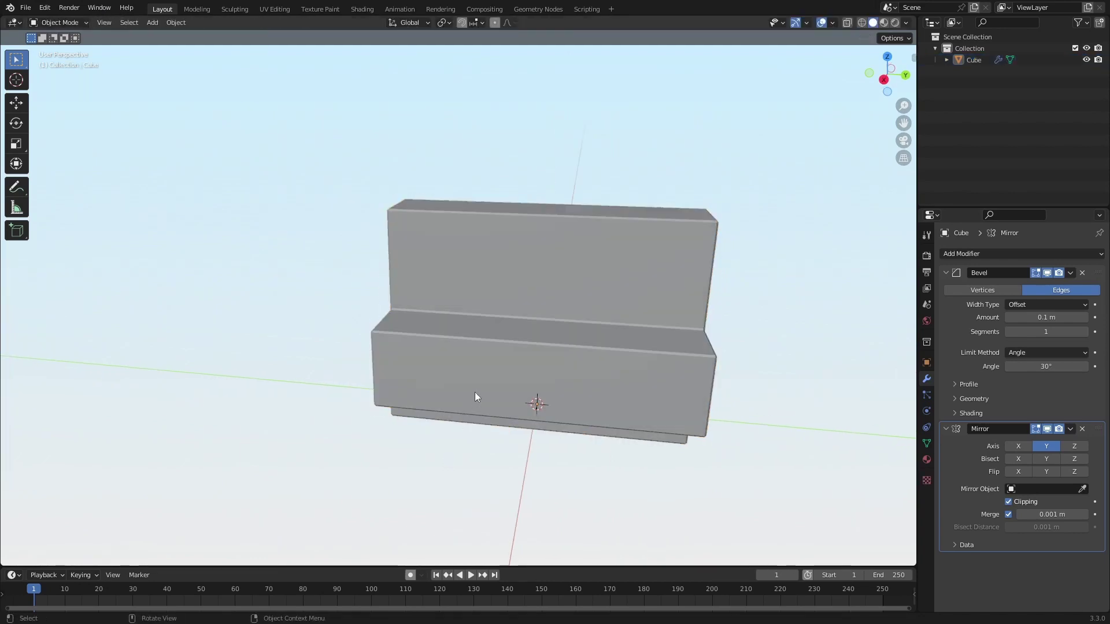
{"action": "left_click", "coordinate": [475, 397]}
{"action": "middle_click_drag", "start_coordinate": [393, 448], "coordinate": [467, 461]}
{"action": "scroll", "coordinate": [468, 461], "scroll_direction": "up", "scroll_amount": 3}
{"action": "right_click_drag", "start_coordinate": [418, 364], "coordinate": [509, 325], "text": "shift"}
{"action": "key", "text": "shift+a"}
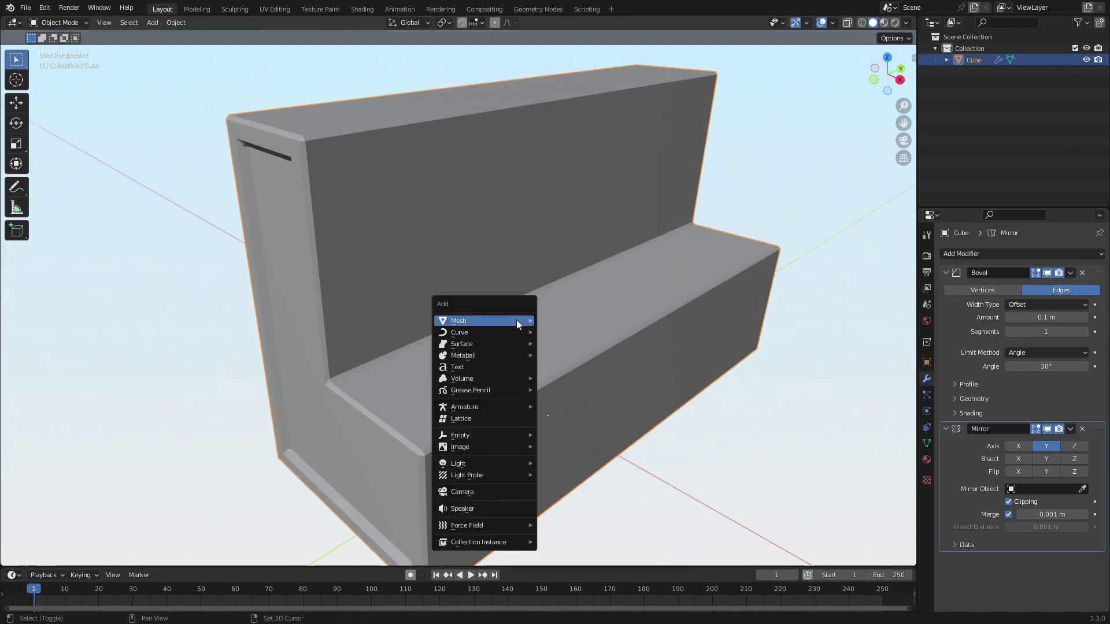
{"action": "mouse_move", "coordinate": [516, 321]}
{"action": "left_click", "coordinate": [594, 328]}
Scale the new cube down, then move and scale it along X to fit the seat as a cushion slab.
{"action": "key", "text": "s"}
{"action": "left_click", "coordinate": [617, 366]}
{"action": "key", "text": "g"}
{"action": "key", "text": "x"}
{"action": "middle_click_drag", "start_coordinate": [617, 366], "coordinate": [327, 389]}
{"action": "left_click", "coordinate": [693, 362]}
{"action": "key", "text": "s"}
{"action": "key", "text": "x"}
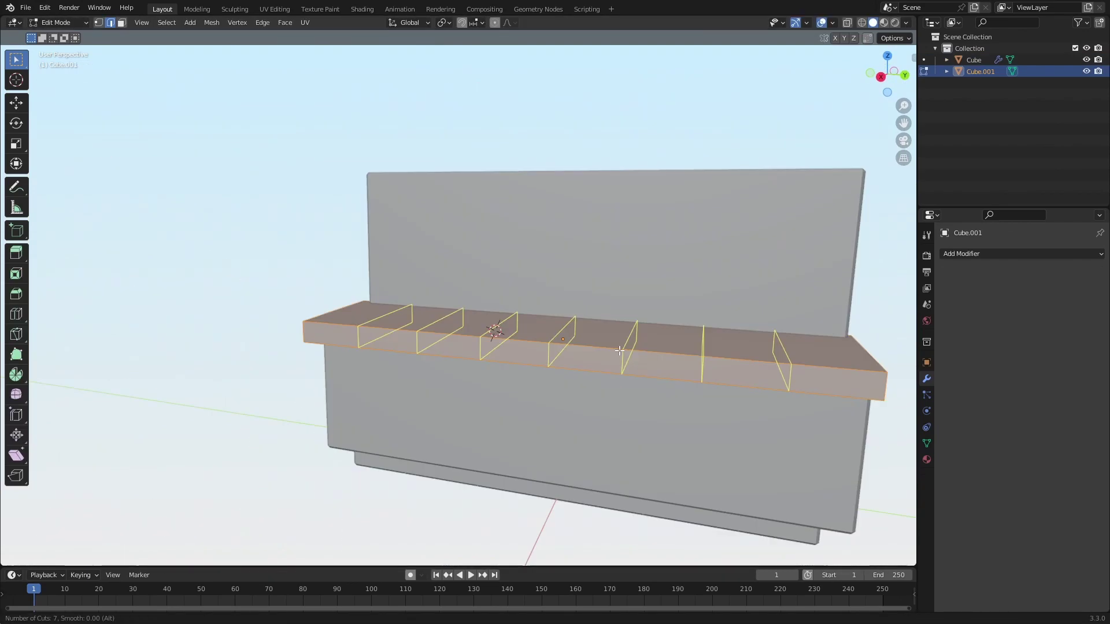
Divide the cushion with closely spaced crosswise and six lengthwise loop cuts, and give it a level 1 Subdivision Surface modifier.
{"action": "scroll", "coordinate": [595, 335], "scroll_direction": "up", "scroll_amount": 8}
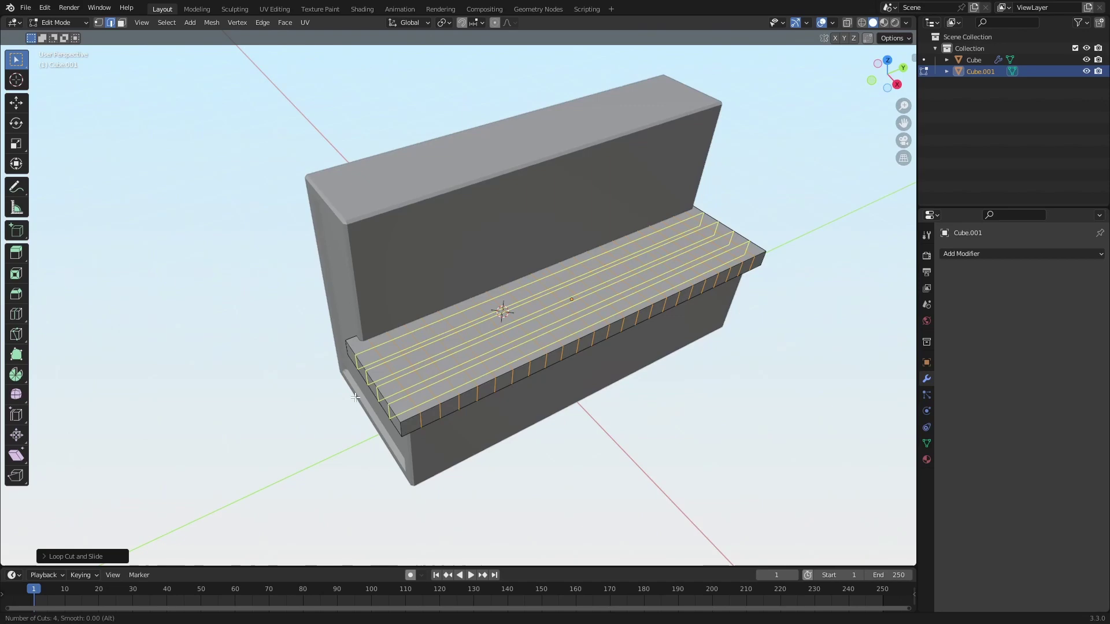
{"action": "scroll", "coordinate": [355, 397], "scroll_direction": "up", "scroll_amount": 2}
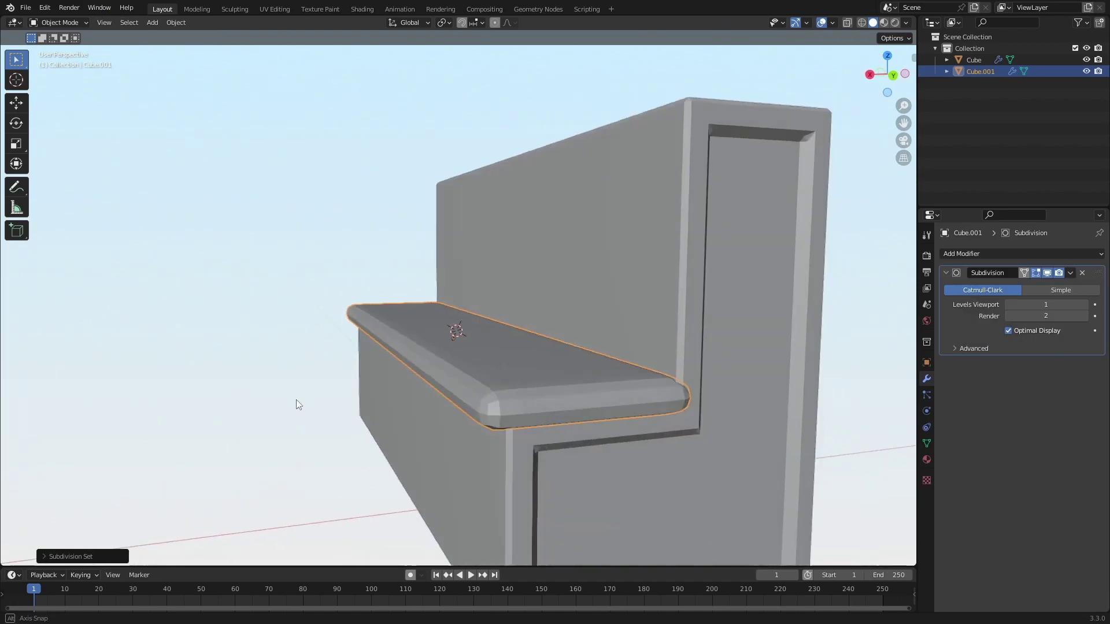
{"action": "middle_click_drag", "start_coordinate": [297, 403], "coordinate": [441, 487]}
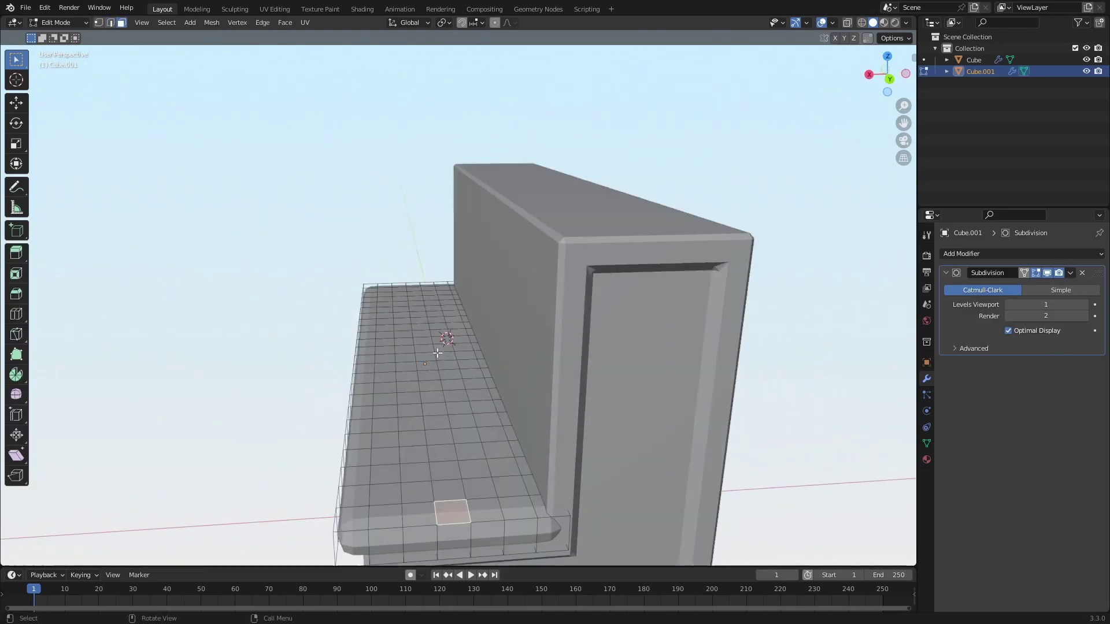
Raise the cushion's middle strip of top faces about 0.1 m along Z using proportional editing with a radius of about 0.68 m.
{"action": "left_click", "coordinate": [418, 285], "text": "ctrl"}
{"action": "middle_click_drag", "start_coordinate": [418, 285], "coordinate": [464, 129]}
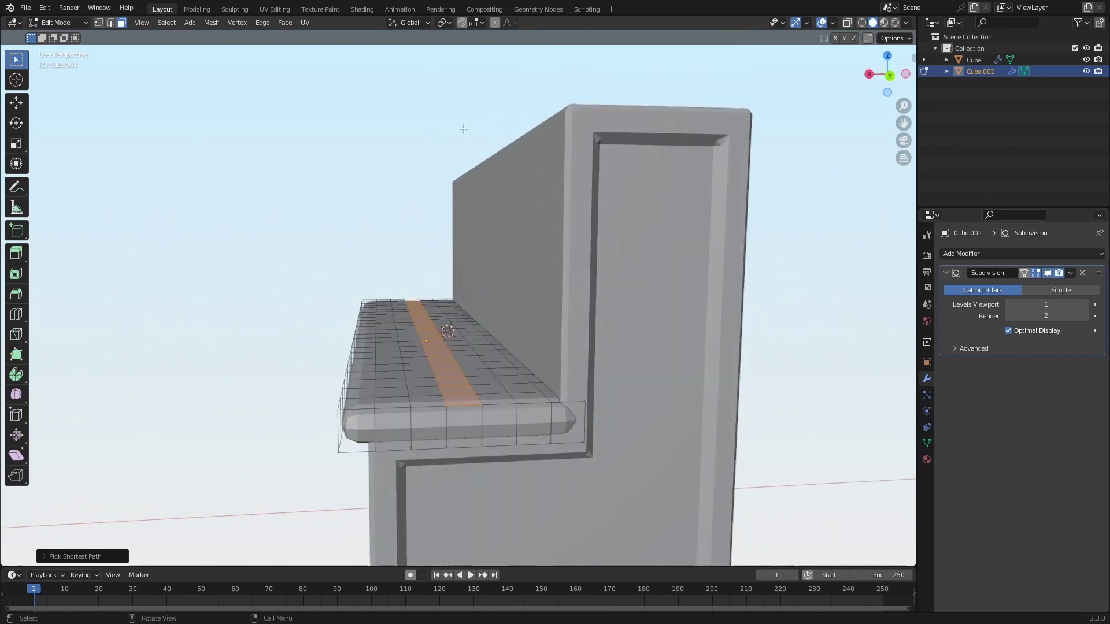
{"action": "left_click", "coordinate": [494, 23]}
{"action": "key", "text": "g"}
{"action": "key", "text": "z"}
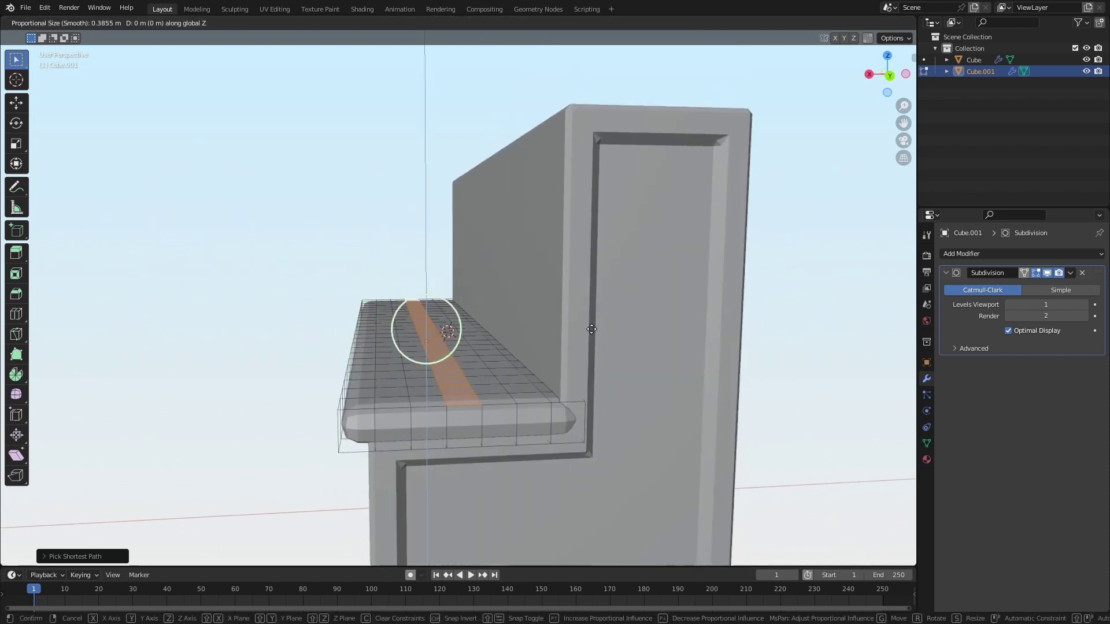
{"action": "scroll", "coordinate": [594, 321], "scroll_direction": "down", "scroll_amount": 4}
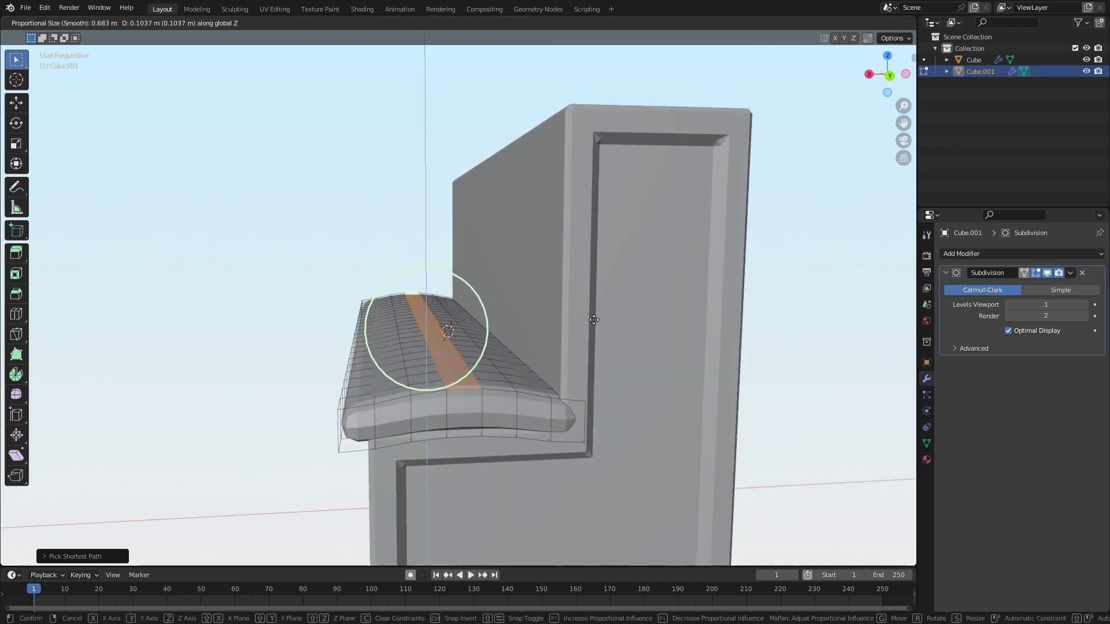
{"action": "left_click", "coordinate": [594, 319]}
{"action": "key", "text": "Tab"}
Lower the domed cushion about 0.12 m along Z onto the seat.
{"action": "middle_click_drag", "start_coordinate": [564, 405], "coordinate": [488, 417]}
{"action": "key", "text": "g"}
{"action": "key", "text": "z"}
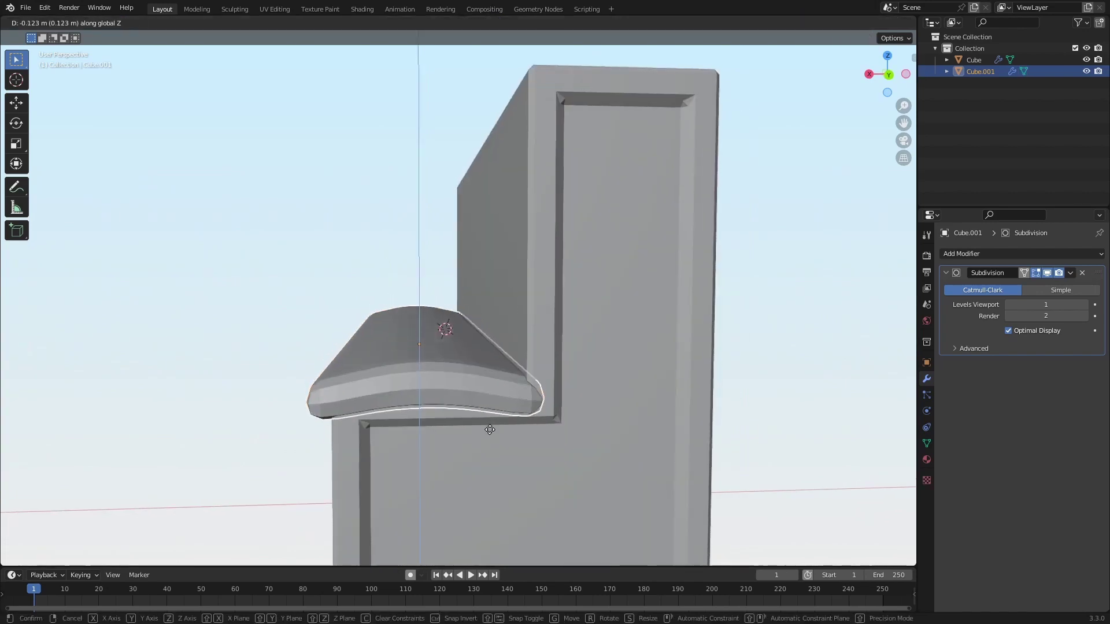
{"action": "left_click", "coordinate": [493, 427]}
Duplicate the seat cushion, rotate the copy 90° about Y and place it against the backrest.
{"action": "key", "text": "shift+d"}
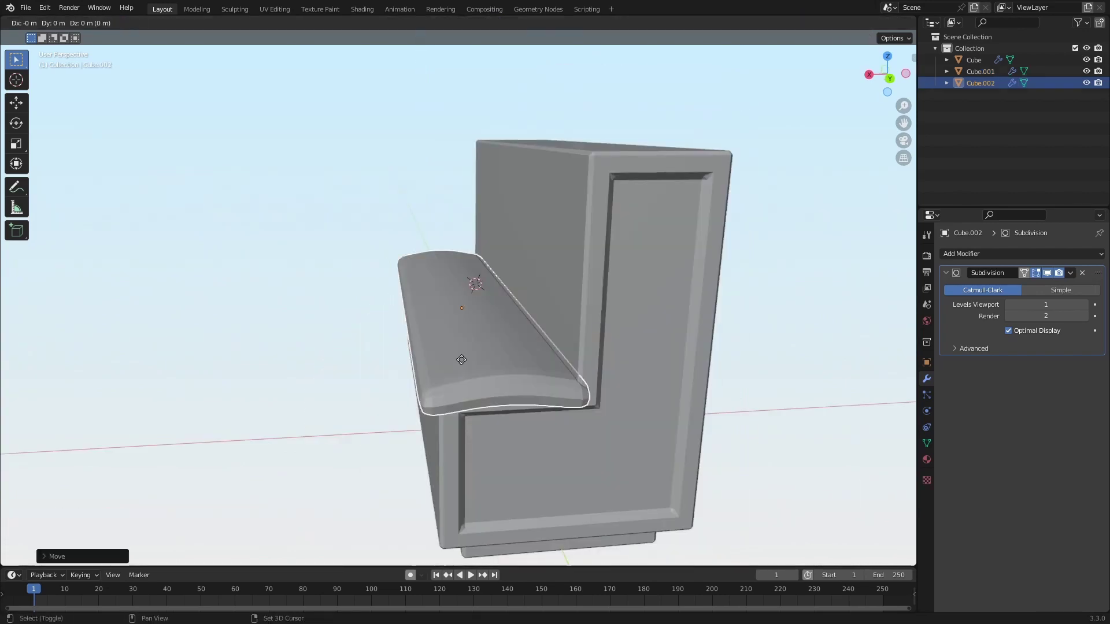
{"action": "key", "text": "shift+y"}
{"action": "left_click", "coordinate": [489, 295]}
{"action": "type", "text": "ry90"}
{"action": "key", "text": "Return"}
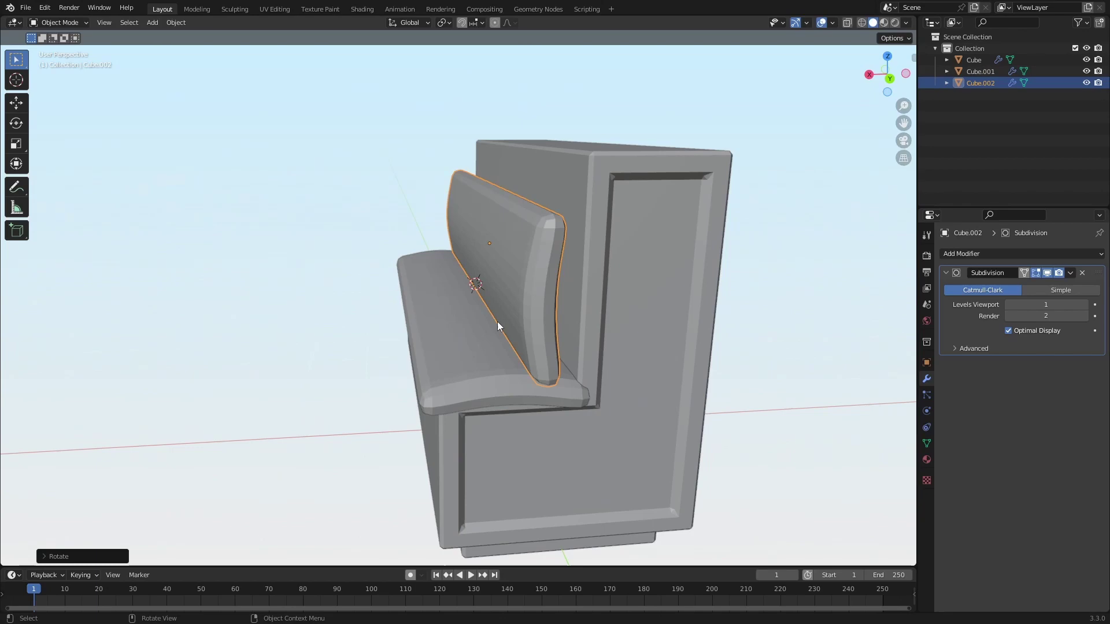
{"action": "key", "text": "g"}
{"action": "left_click", "coordinate": [495, 342]}
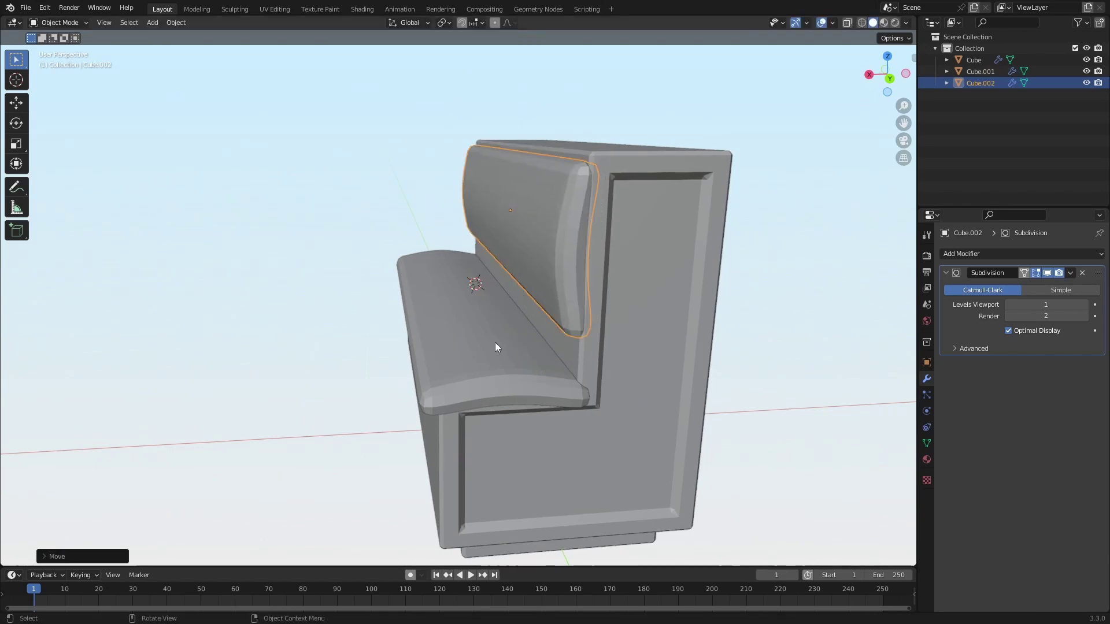
Stretch the backrest cushion along Z, starting with a factor of about 1.32, to fit the backrest's height.
{"action": "middle_click_drag", "start_coordinate": [495, 342], "coordinate": [532, 355]}
{"action": "key", "text": "s"}
{"action": "key", "text": "z"}
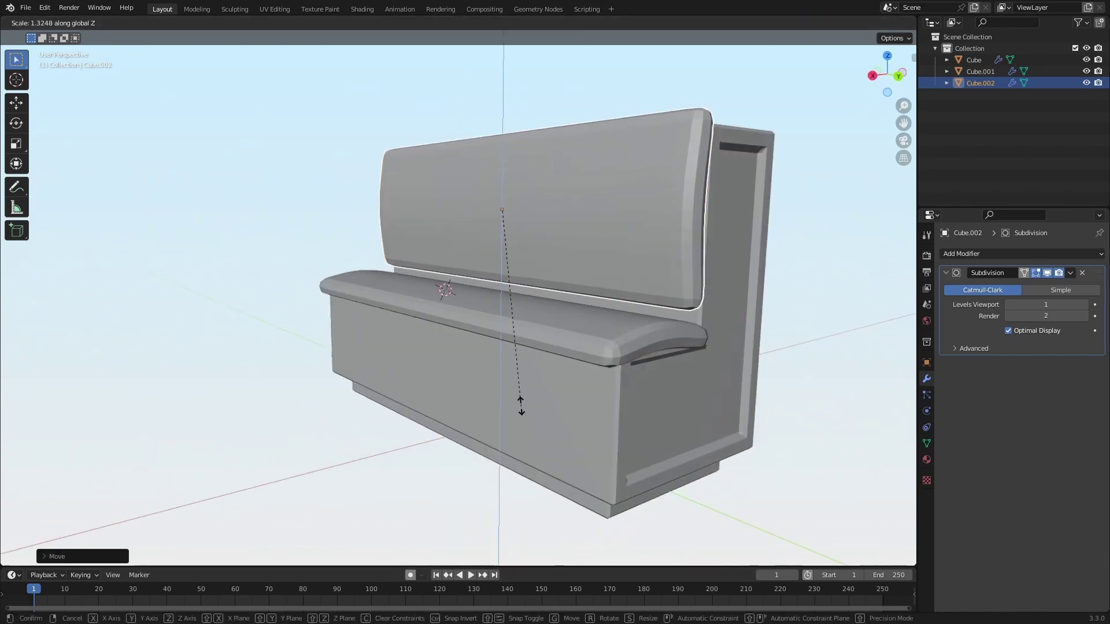
{"action": "left_click", "coordinate": [521, 405]}
{"action": "middle_click_drag", "start_coordinate": [528, 401], "coordinate": [523, 407]}
{"action": "key", "text": "s"}
{"action": "key", "text": "z"}
{"action": "left_click", "coordinate": [523, 414]}
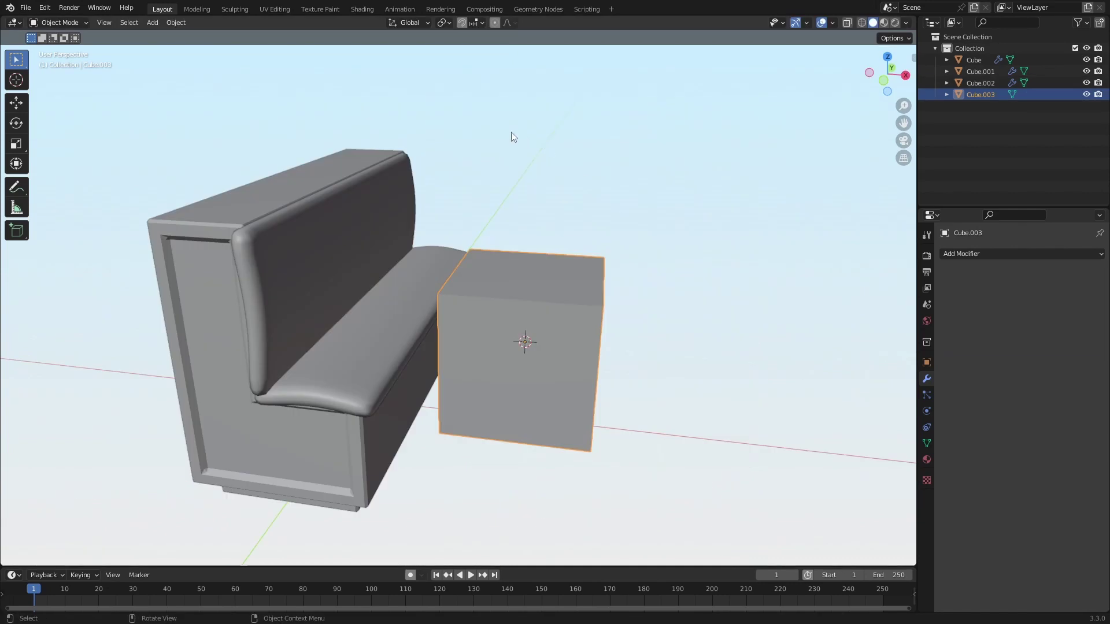
Flatten the new cube beside the bench along Z and scale it to about 1.18 along X for a tabletop.
{"action": "key", "text": "s"}
{"action": "key", "text": "z"}
{"action": "left_click", "coordinate": [503, 335]}
{"action": "middle_click_drag", "start_coordinate": [589, 365], "coordinate": [605, 369]}
{"action": "key", "text": "s"}
{"action": "key", "text": "x"}
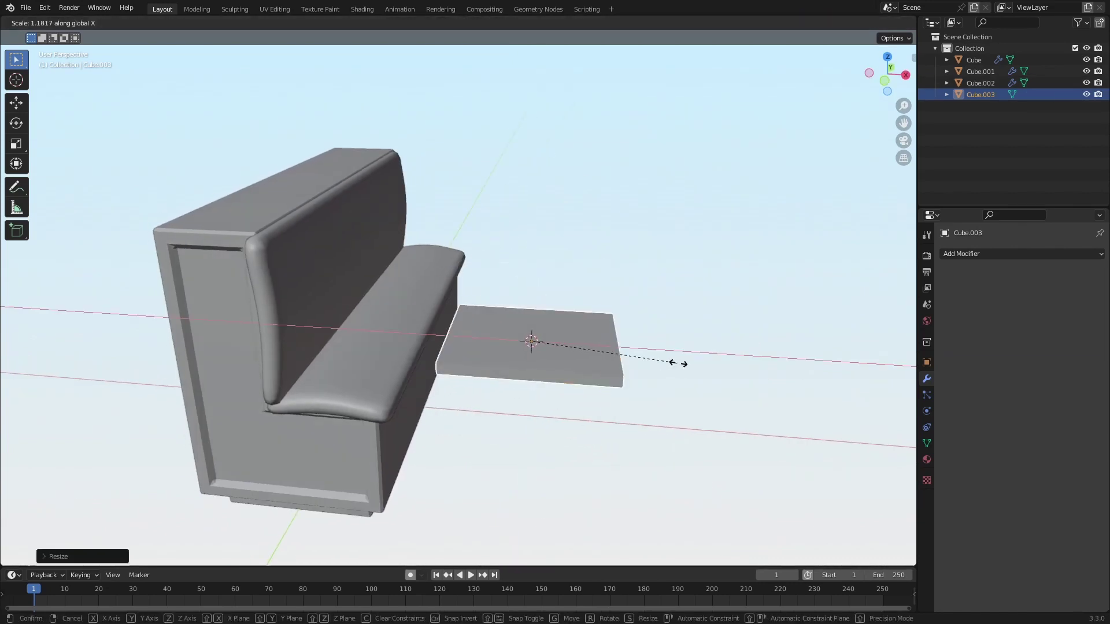
{"action": "left_click", "coordinate": [681, 365]}
Move the tabletop along X away from the bench and scale it to about 2.25 along Y.
{"action": "key", "text": "g"}
{"action": "key", "text": "x"}
{"action": "left_click", "coordinate": [722, 369]}
{"action": "key", "text": "s"}
{"action": "key", "text": "y"}
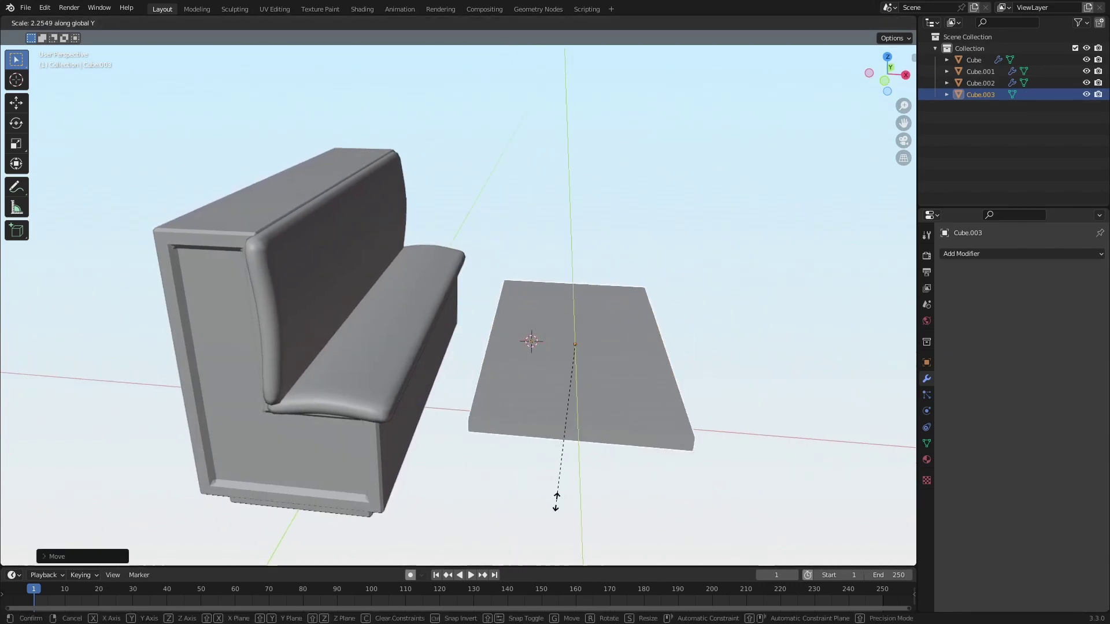
{"action": "left_click", "coordinate": [554, 512]}
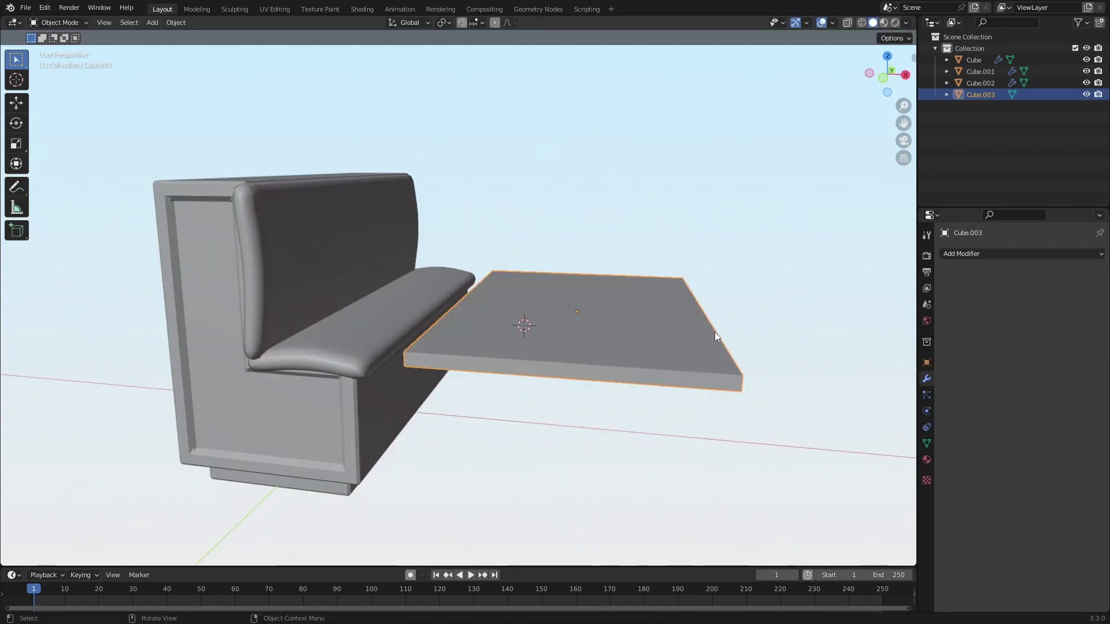
Add a cylinder beside the tabletop and scale it down in X and Y into a thin table leg.
{"action": "key", "text": "Tab"}
{"action": "key", "text": "Tab"}
{"action": "middle_click_drag", "start_coordinate": [664, 238], "coordinate": [719, 314]}
{"action": "key", "text": "shift+a"}
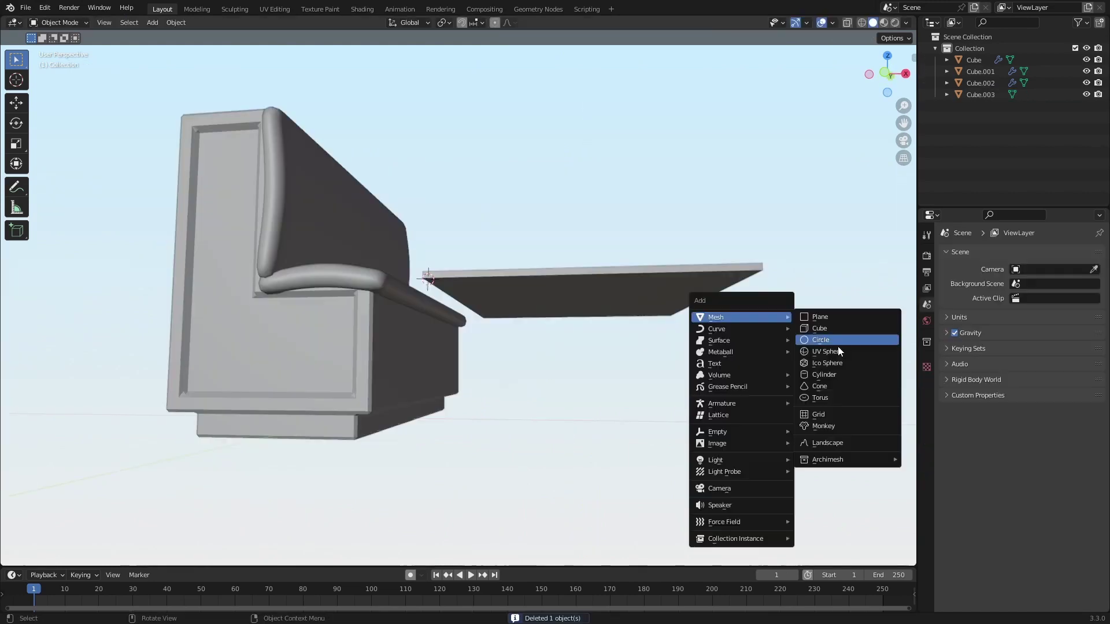
{"action": "left_click", "coordinate": [840, 341]}
{"action": "key", "text": "s"}
{"action": "key", "text": "shift+z"}
{"action": "left_click", "coordinate": [452, 320]}
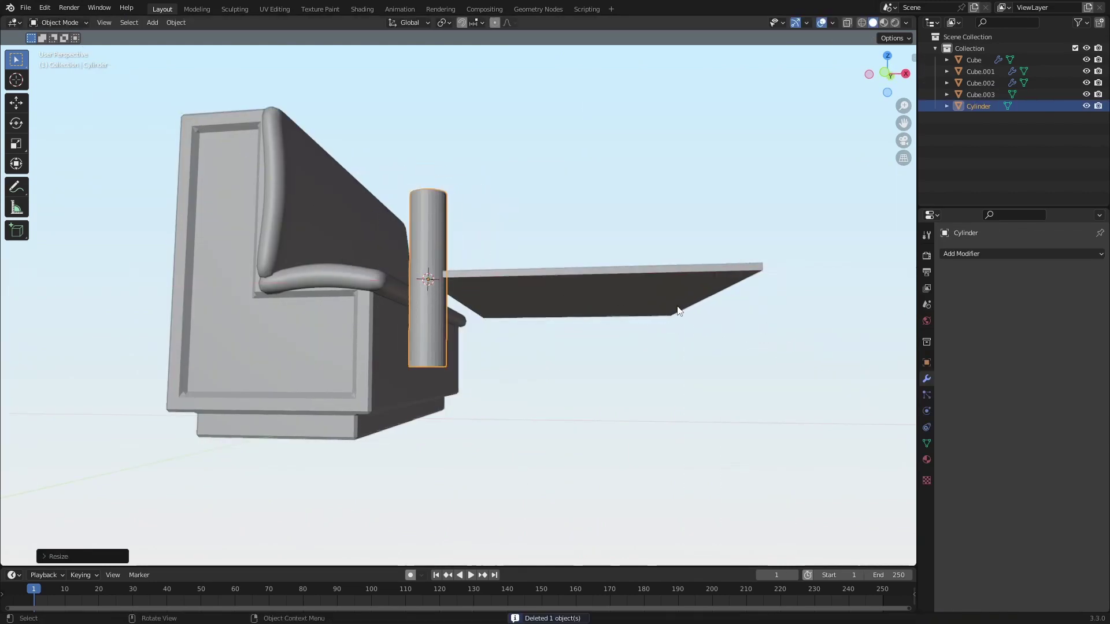
{"action": "key", "text": "s"}
{"action": "key", "text": "shift+z"}
{"action": "left_click", "coordinate": [467, 269]}
Using snapping, move the leg down about 1 m along Z so its top meets the tabletop.
{"action": "key", "text": "g"}
{"action": "key", "text": "z"}
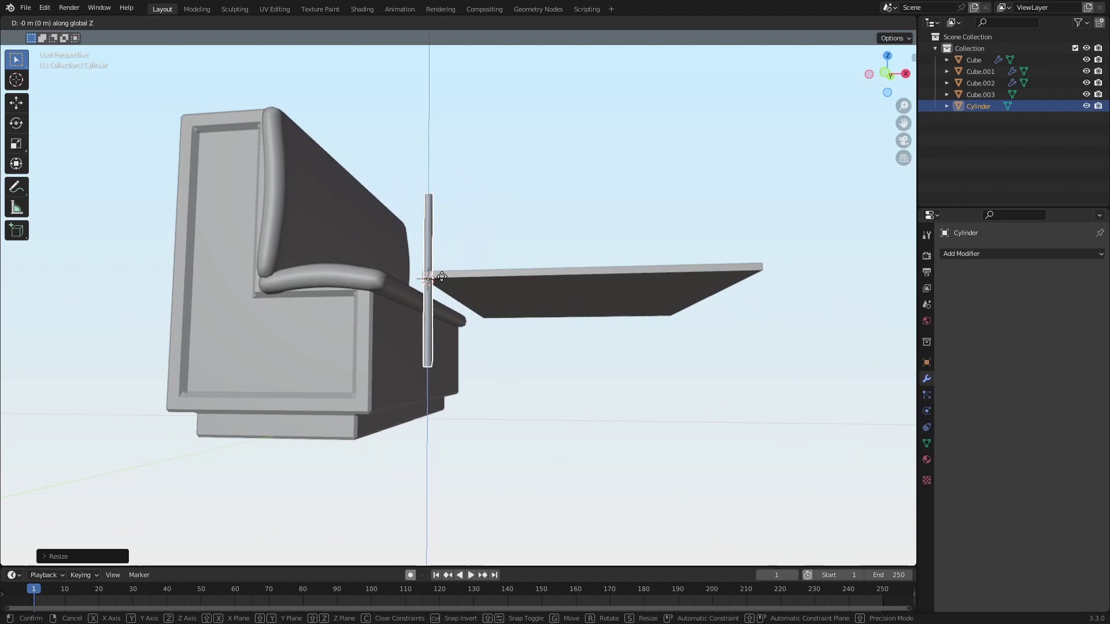
{"action": "left_click", "coordinate": [454, 288]}
{"action": "middle_click_drag", "start_coordinate": [454, 288], "coordinate": [451, 231]}
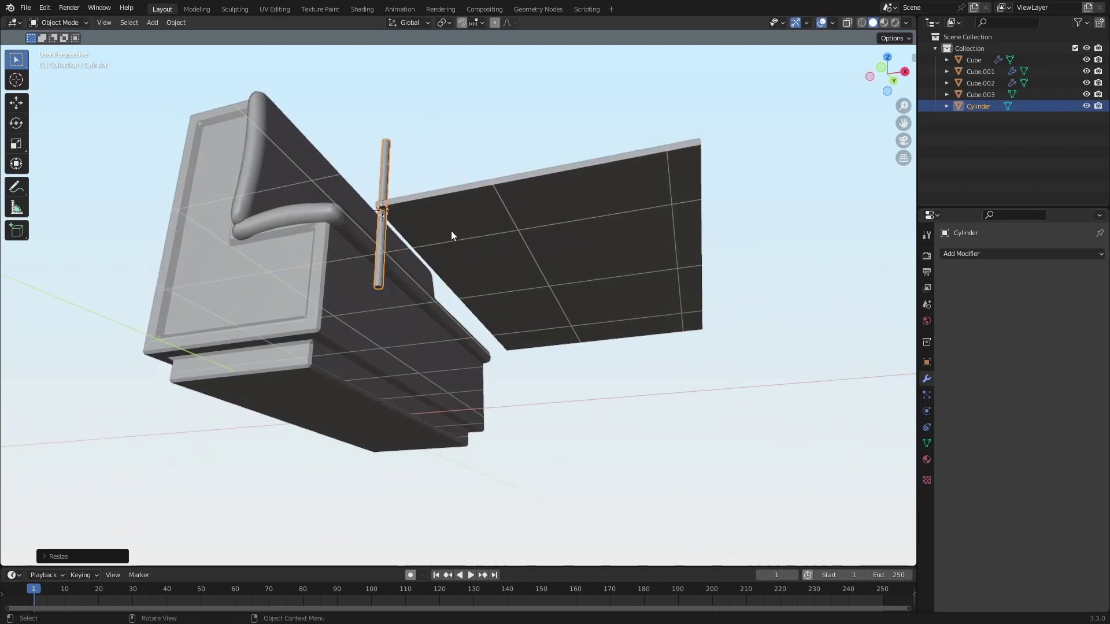
{"action": "left_click", "coordinate": [483, 23]}
{"action": "left_click", "coordinate": [461, 86]}
{"action": "key", "text": "g"}
{"action": "key", "text": "z"}
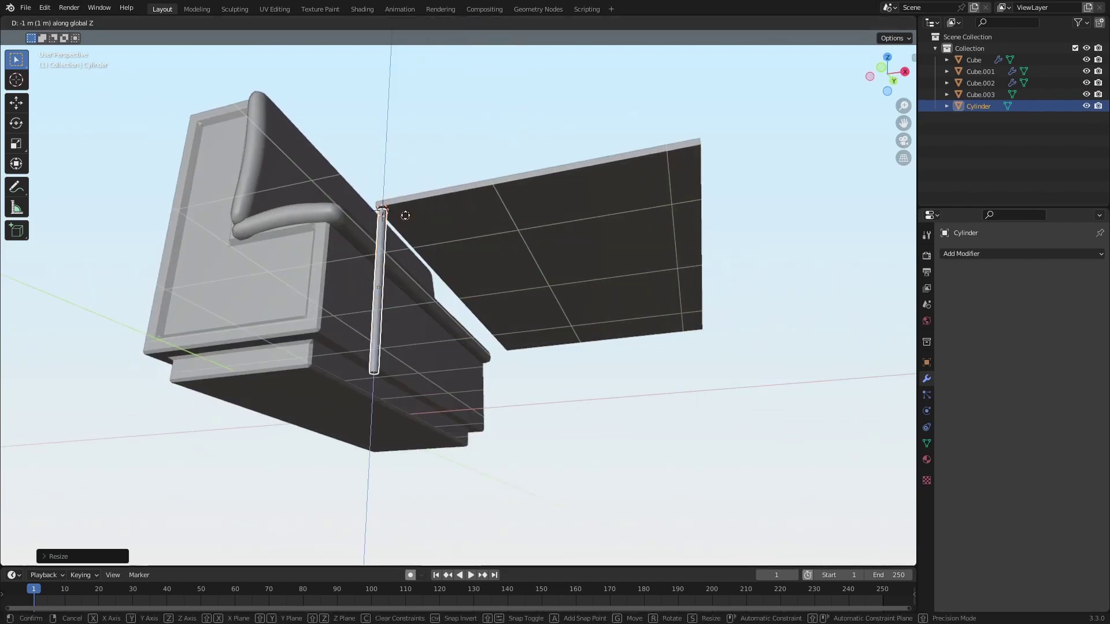
{"action": "left_click", "coordinate": [405, 215]}
Select the bottom end of the leg in the mesh and move it along Z to adjust the leg's length.
{"action": "middle_click_drag", "start_coordinate": [405, 215], "coordinate": [490, 382]}
{"action": "key", "text": "Tab"}
{"action": "middle_click_drag", "start_coordinate": [453, 471], "coordinate": [450, 464]}
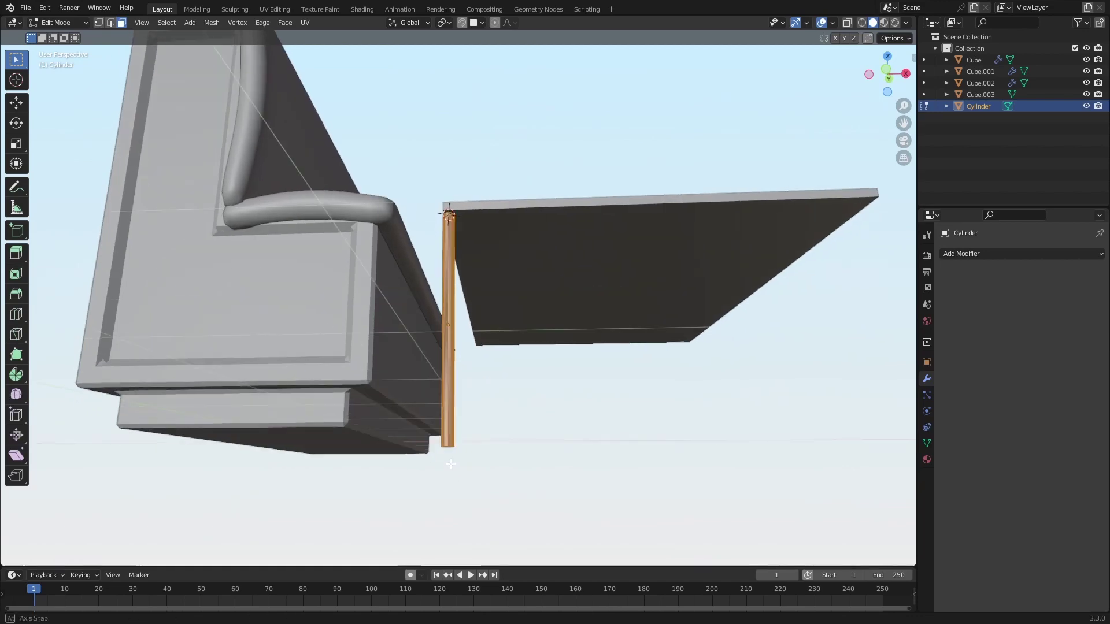
{"action": "key", "text": "shift+z"}
{"action": "left_click_drag", "start_coordinate": [387, 426], "coordinate": [552, 498]}
{"action": "key", "text": "shift+z"}
{"action": "middle_click_drag", "start_coordinate": [578, 442], "coordinate": [546, 377]}
{"action": "key", "text": "g"}
{"action": "key", "text": "z"}
{"action": "left_click", "coordinate": [578, 437]}
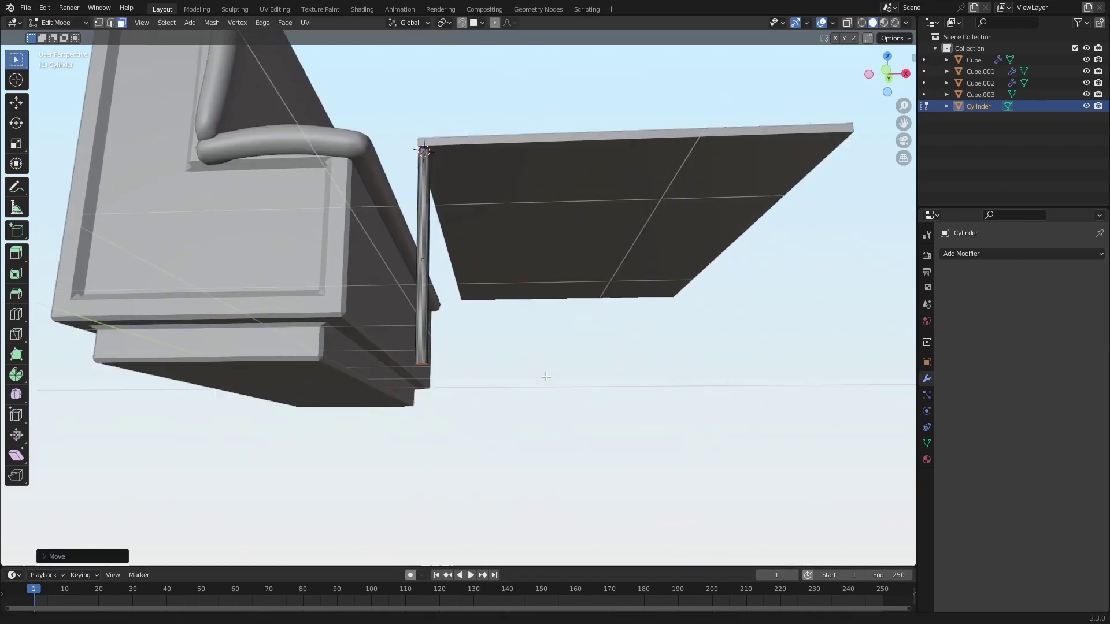
Extrude and rotate the leg's lower end in short segments about Y to bend it into a horizontal foot under the table.
{"action": "scroll", "coordinate": [546, 377], "scroll_direction": "up", "scroll_amount": 4}
{"action": "scroll", "coordinate": [521, 441], "scroll_direction": "down", "scroll_amount": 2}
{"action": "key", "text": "s"}
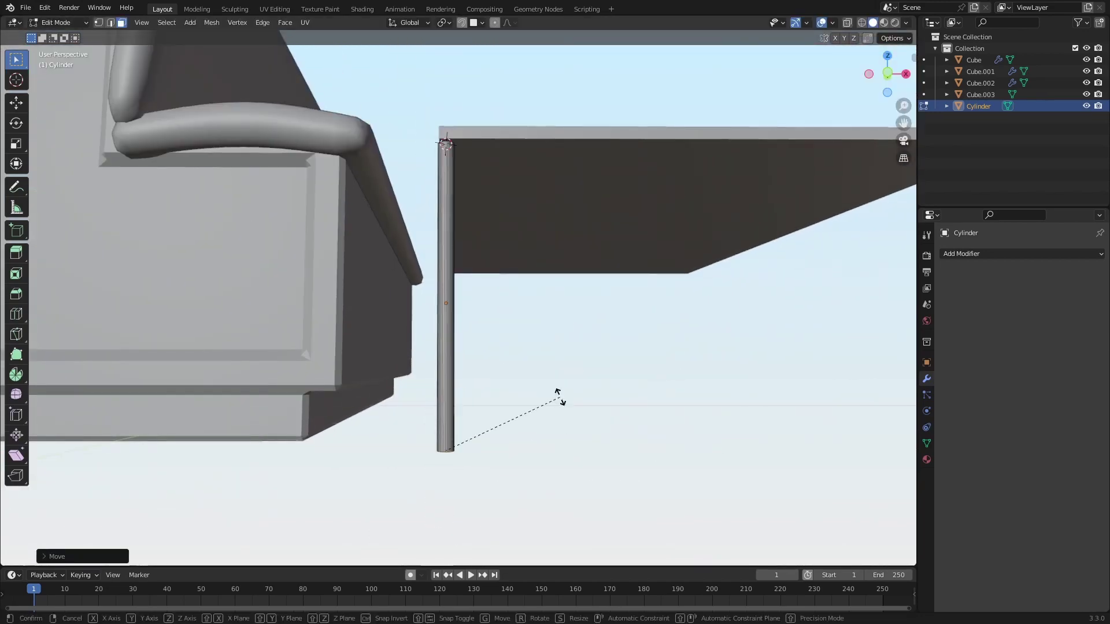
{"action": "left_click", "coordinate": [529, 344]}
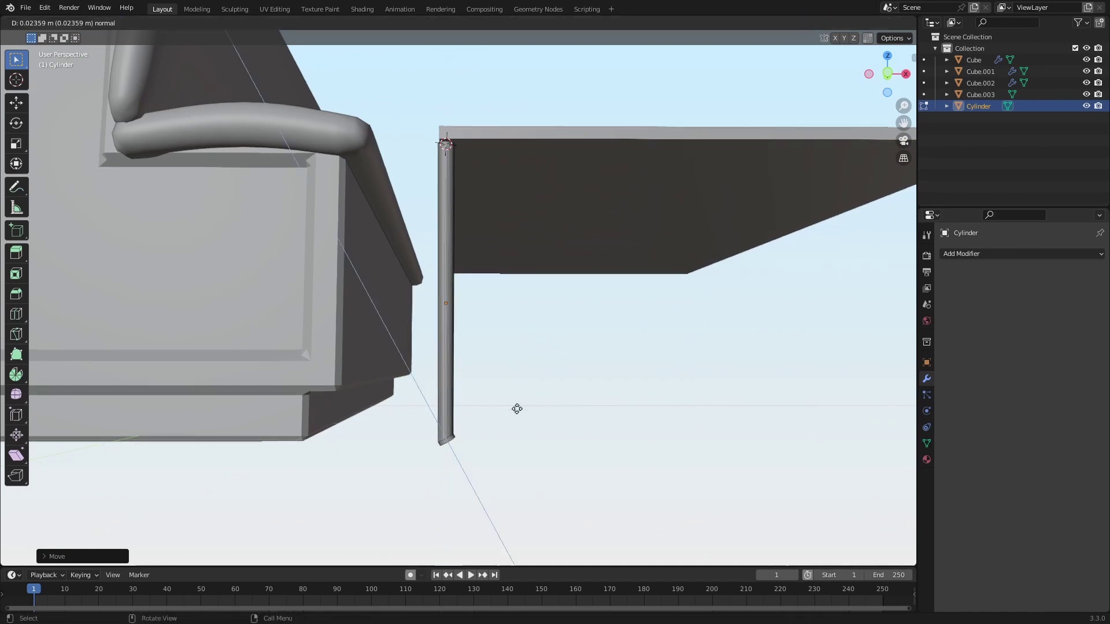
{"action": "key", "text": "r"}
{"action": "left_click", "coordinate": [524, 390]}
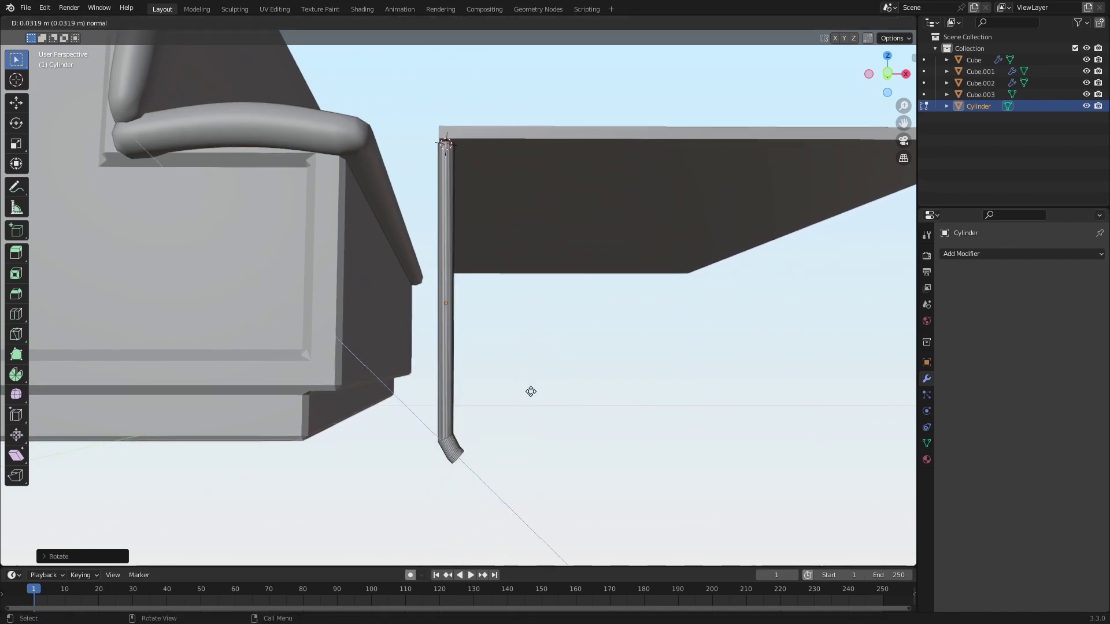
{"action": "key", "text": "r"}
{"action": "key", "text": "y"}
{"action": "left_click", "coordinate": [501, 364]}
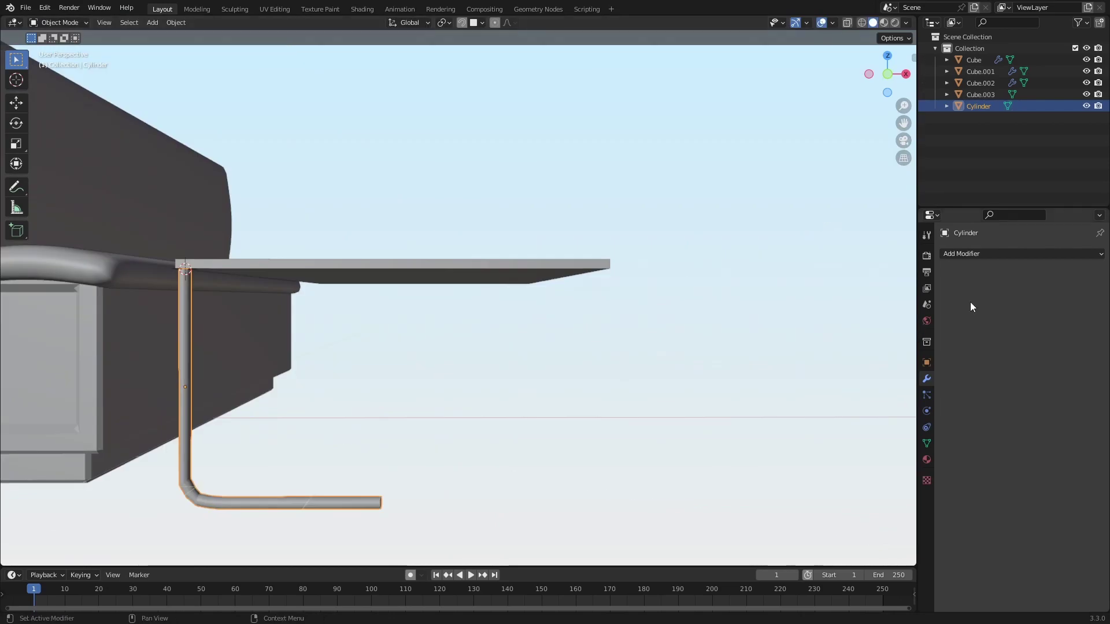
Add a Mirror modifier on X to the leg and set its origin to the 3D cursor at the foot's end, forming a U-shaped frame.
{"action": "left_click", "coordinate": [988, 255]}
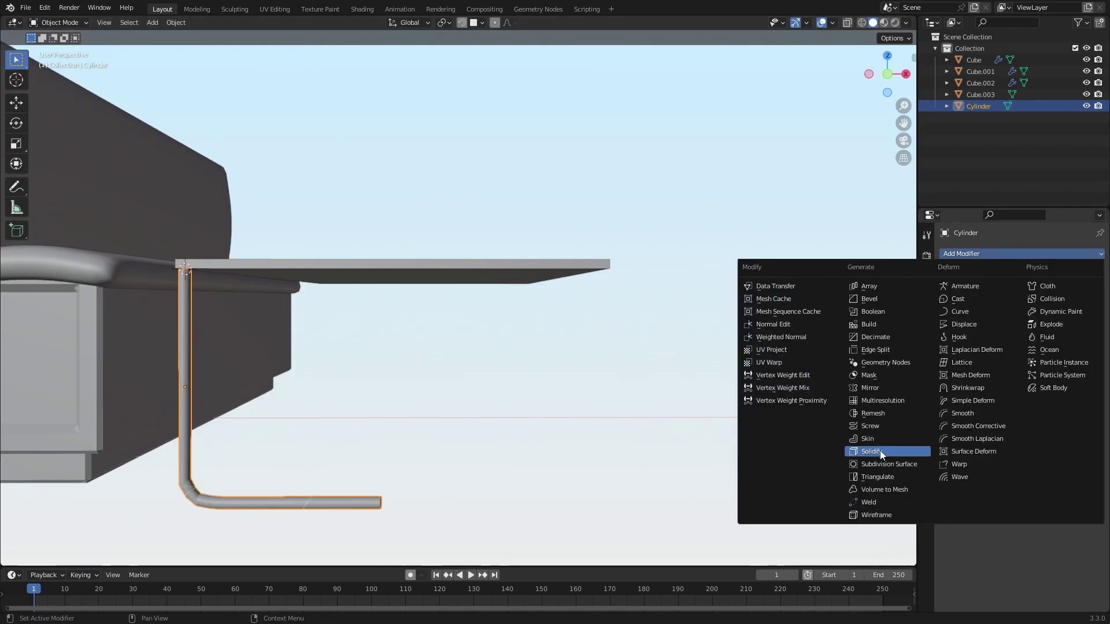
{"action": "left_click", "coordinate": [896, 393]}
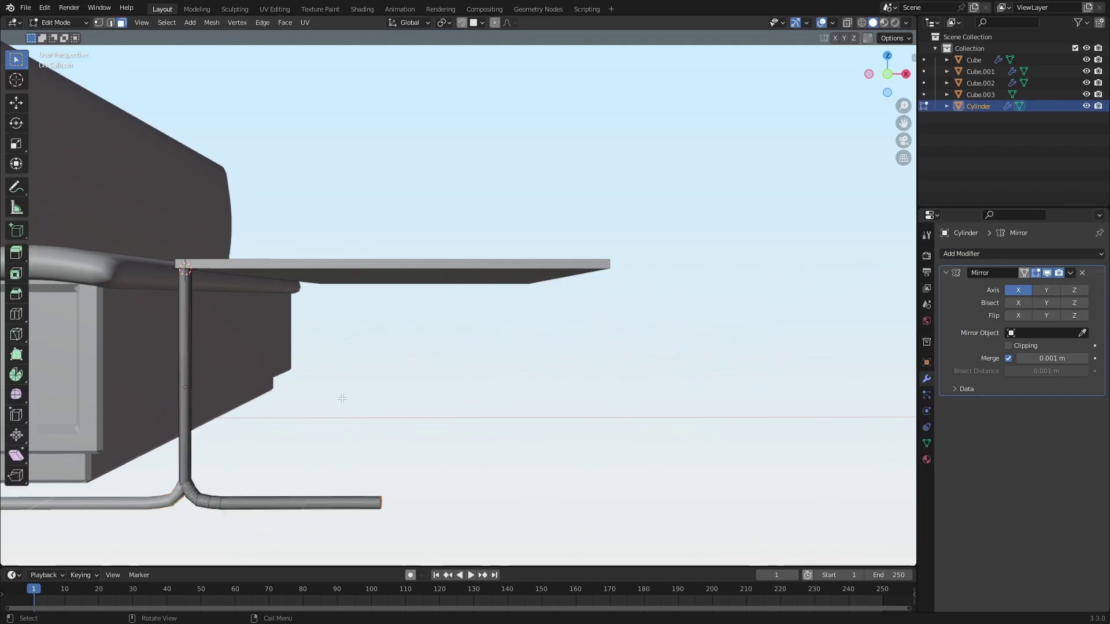
{"action": "middle_click_drag", "start_coordinate": [337, 404], "coordinate": [301, 428]}
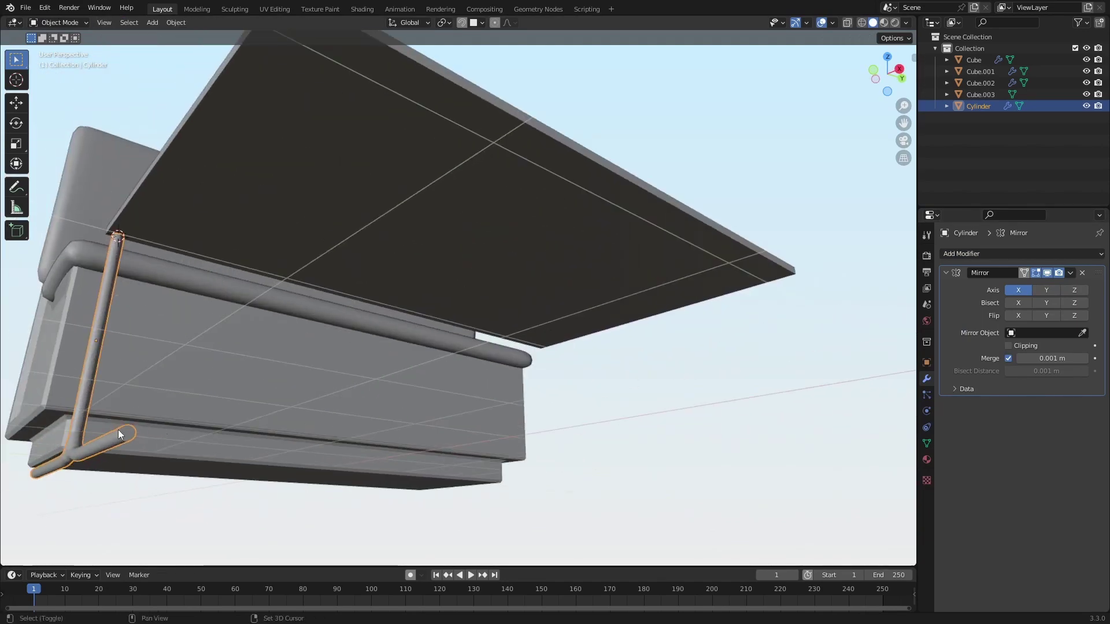
{"action": "middle_click_drag", "start_coordinate": [214, 382], "coordinate": [314, 414]}
{"action": "right_click", "coordinate": [315, 414]}
{"action": "mouse_move", "coordinate": [289, 452]}
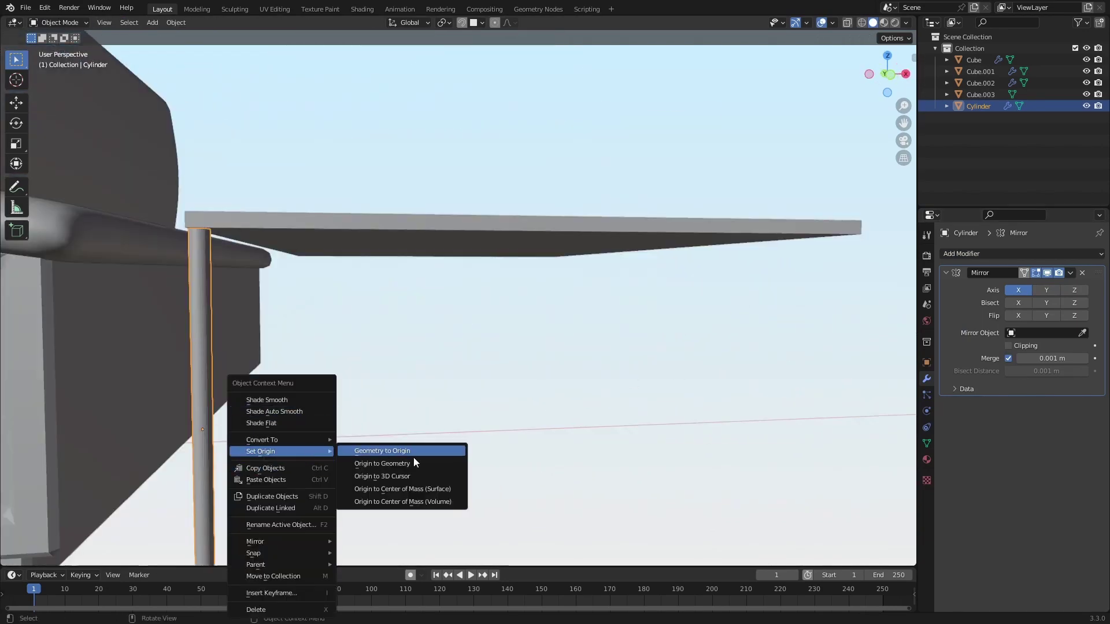
{"action": "left_click", "coordinate": [417, 473]}
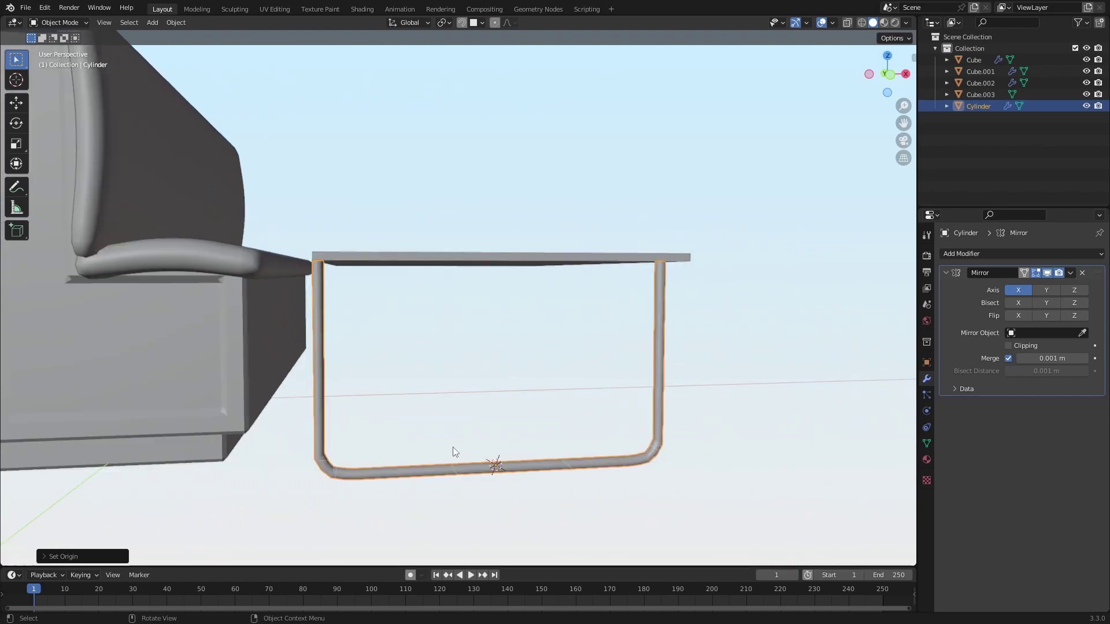
Select the tabletop and snap the 3D cursor to its centre.
{"action": "middle_click_drag", "start_coordinate": [453, 446], "coordinate": [467, 320]}
{"action": "left_click", "coordinate": [467, 321]}
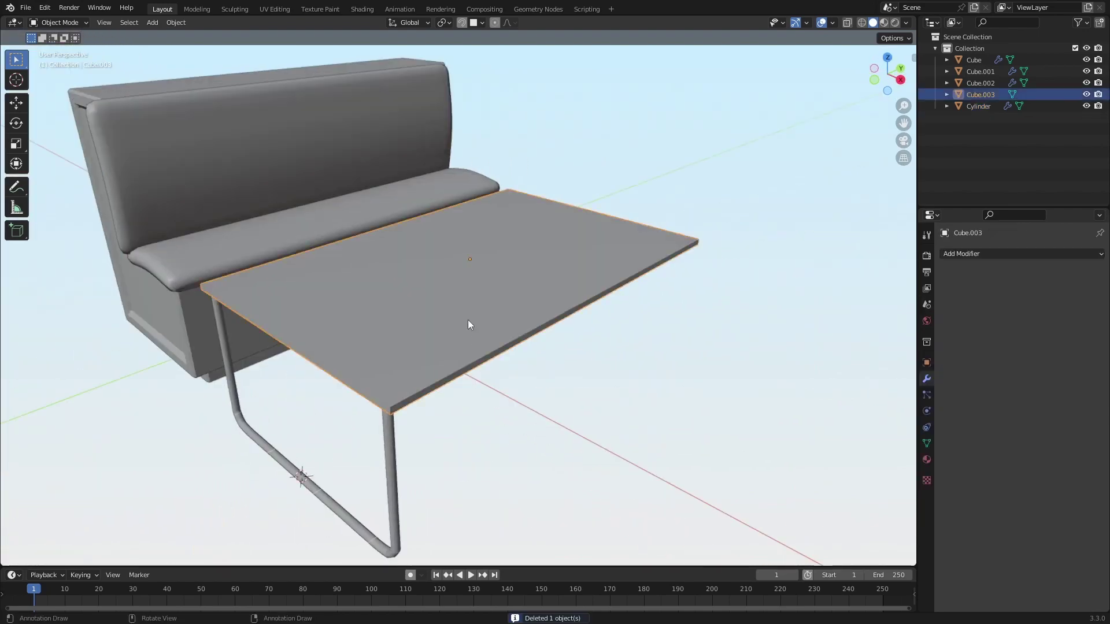
{"action": "right_click", "coordinate": [481, 349]}
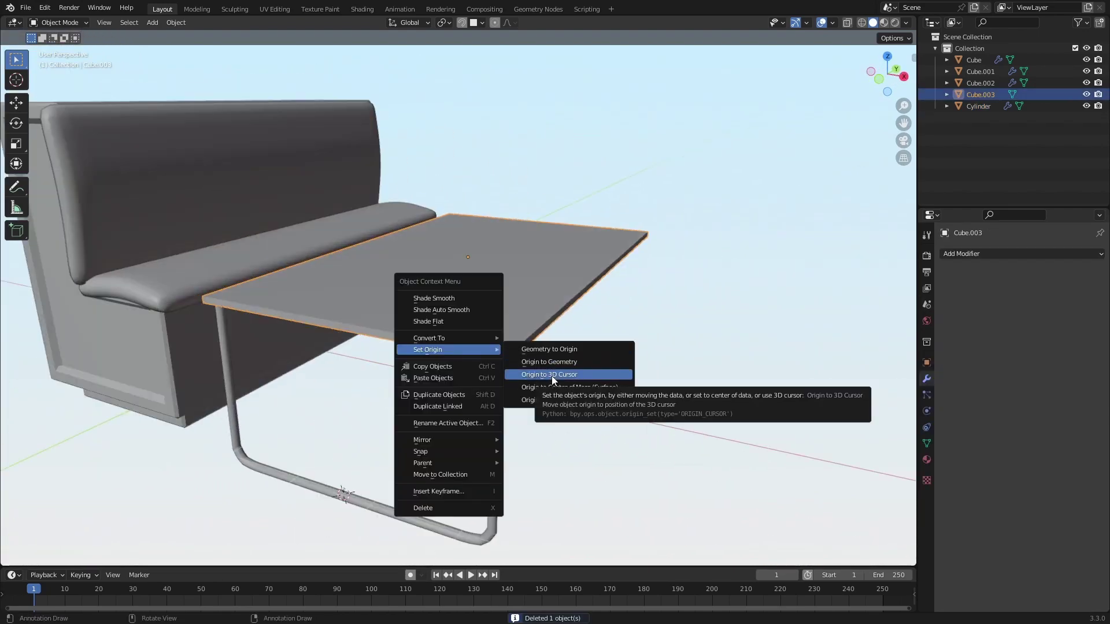
{"action": "right_click", "coordinate": [467, 321]}
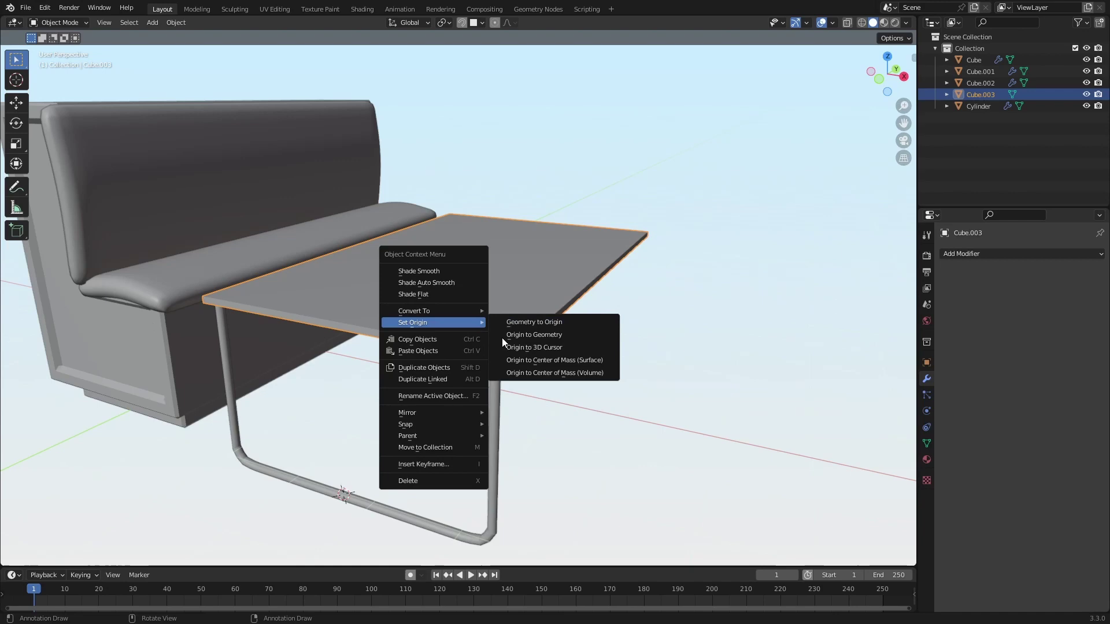
{"action": "mouse_move", "coordinate": [447, 424]}
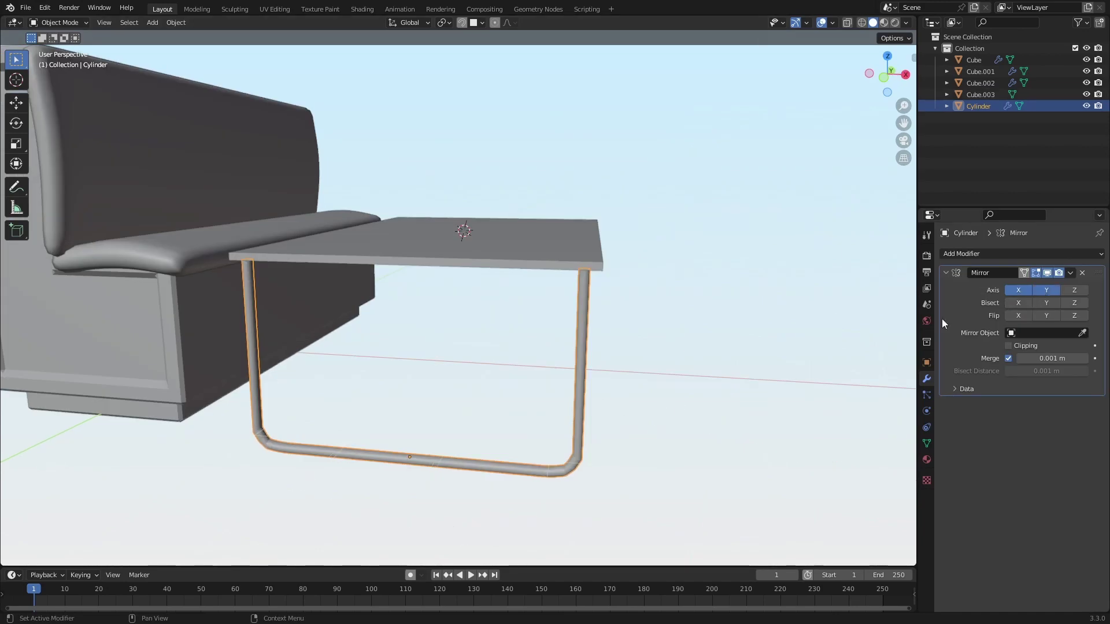
Set the leg frame's origin to the 3D cursor so its Y mirror places a second frame at the table's other end.
{"action": "middle_click_drag", "start_coordinate": [566, 341], "coordinate": [535, 339]}
{"action": "right_click", "coordinate": [529, 339]}
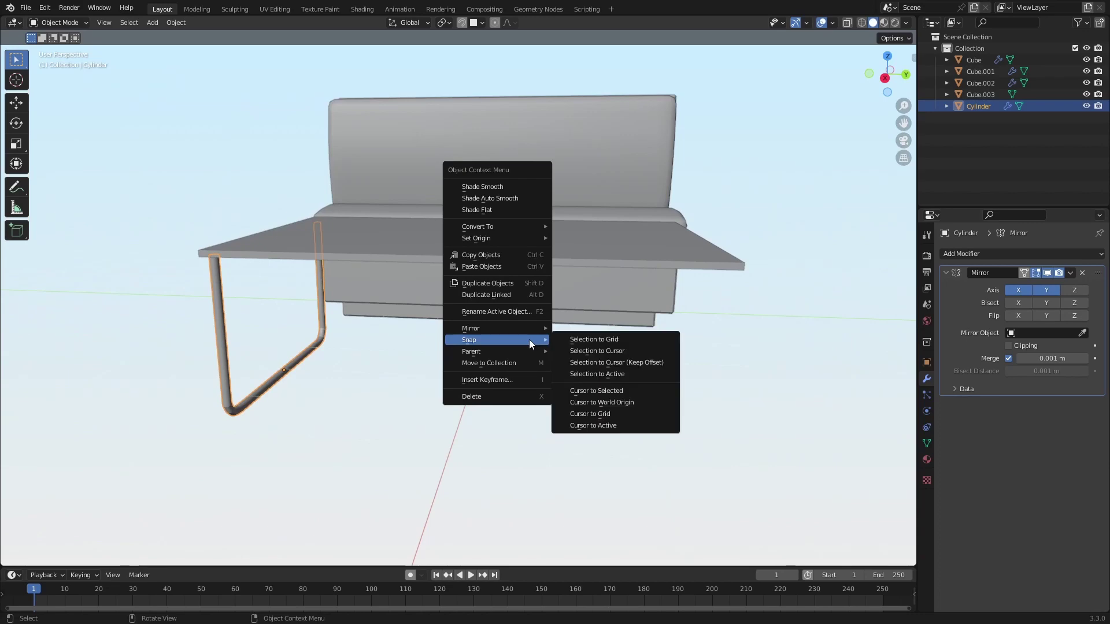
{"action": "right_click", "coordinate": [261, 315]}
{"action": "mouse_move", "coordinate": [269, 224]}
{"action": "left_click", "coordinate": [408, 256]}
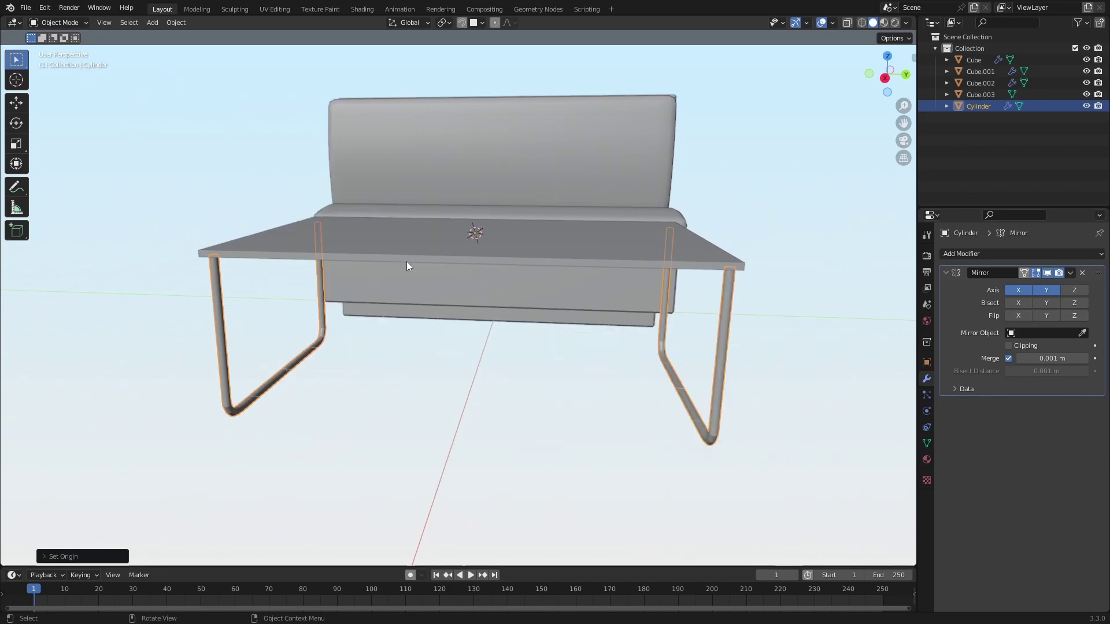
Edit the tabletop mesh and scale its face separately along X and Y to taper the sides.
{"action": "middle_click_drag", "start_coordinate": [408, 286], "coordinate": [446, 385]}
{"action": "key", "text": "Tab"}
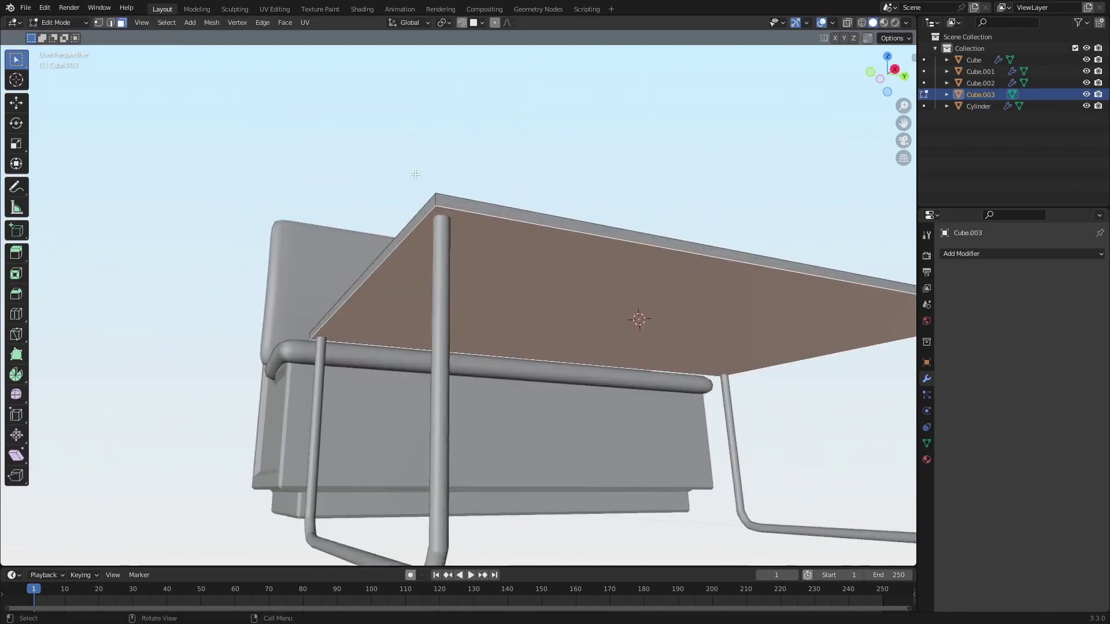
{"action": "key", "text": "s"}
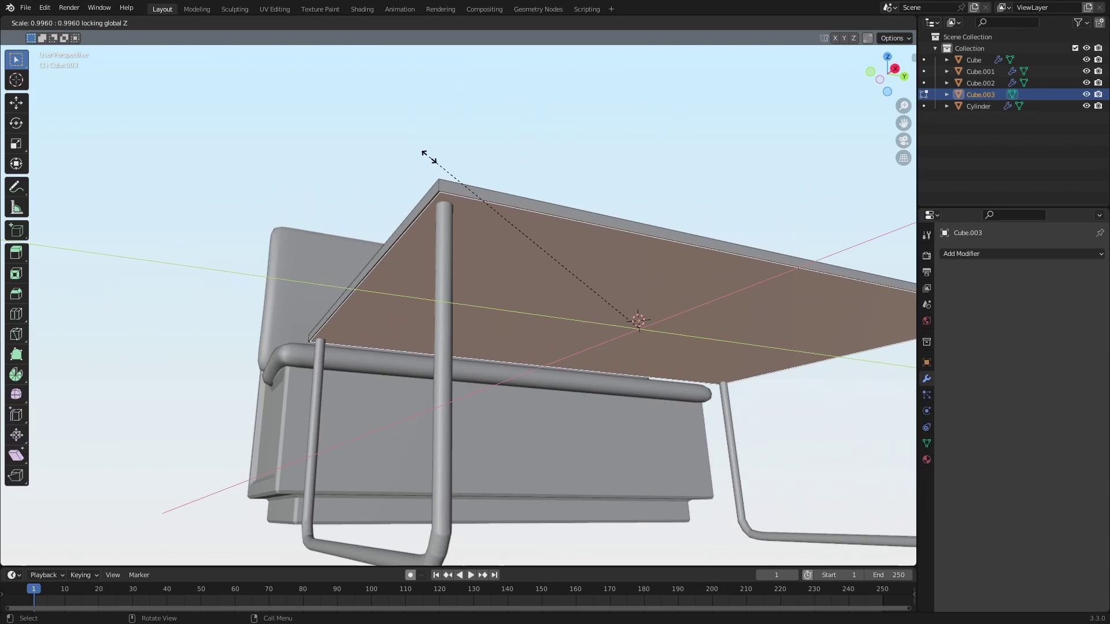
{"action": "right_click", "coordinate": [424, 156]}
{"action": "middle_click_drag", "start_coordinate": [525, 210], "coordinate": [273, 350]}
{"action": "key", "text": "s"}
{"action": "key", "text": "x"}
{"action": "left_click", "coordinate": [670, 305]}
{"action": "key", "text": "s"}
{"action": "key", "text": "y"}
{"action": "left_click", "coordinate": [250, 262]}
Move the edge loop around the tabletop's sides along Z and scale it in X and Y to shape the rim.
{"action": "key", "text": "g"}
{"action": "key", "text": "z"}
{"action": "left_click", "coordinate": [257, 277]}
{"action": "key", "text": "g"}
{"action": "key", "text": "z"}
{"action": "left_click", "coordinate": [290, 315]}
{"action": "key", "text": "s"}
{"action": "key", "text": "shift+z"}
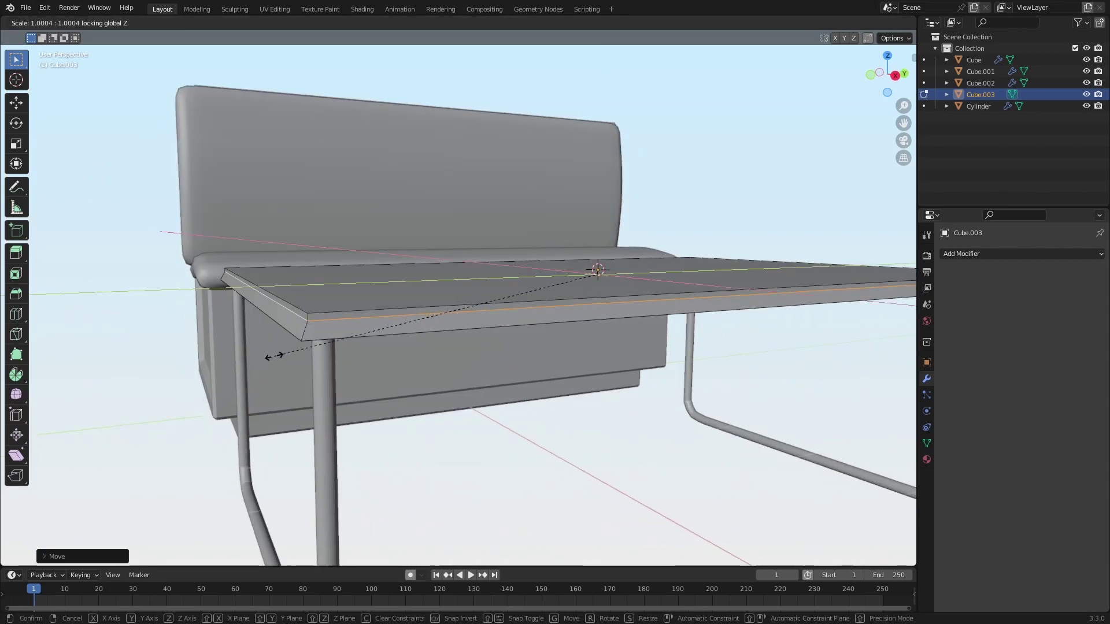
{"action": "left_click", "coordinate": [263, 388]}
Delete the tabletop's underside face and return to Object Mode.
{"action": "middle_click_drag", "start_coordinate": [263, 387], "coordinate": [439, 331]}
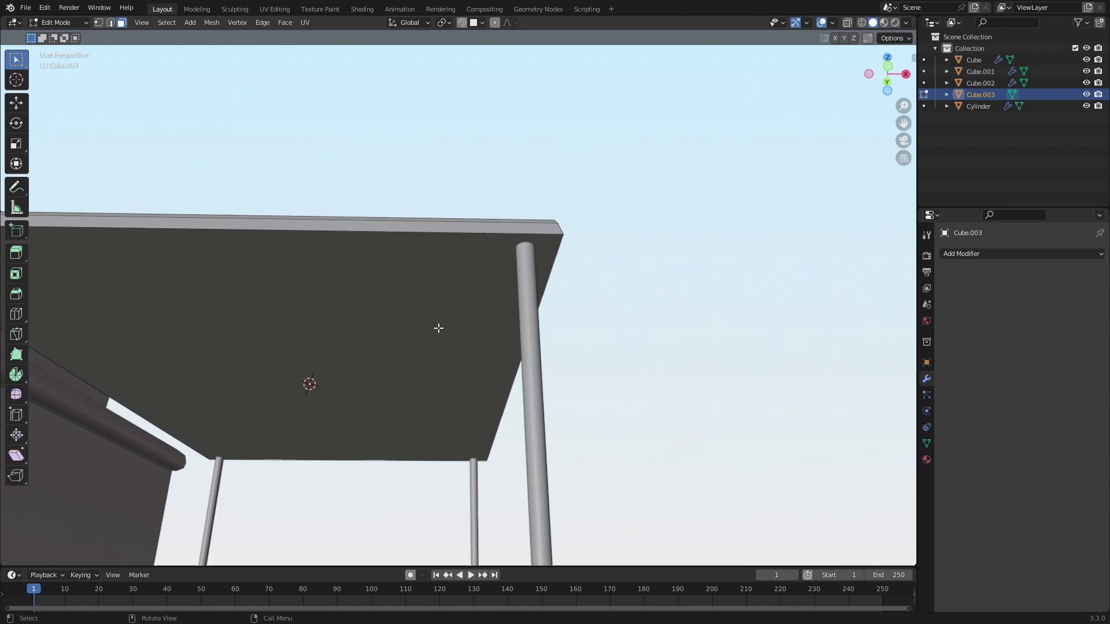
{"action": "left_click", "coordinate": [444, 357]}
{"action": "key", "text": "x"}
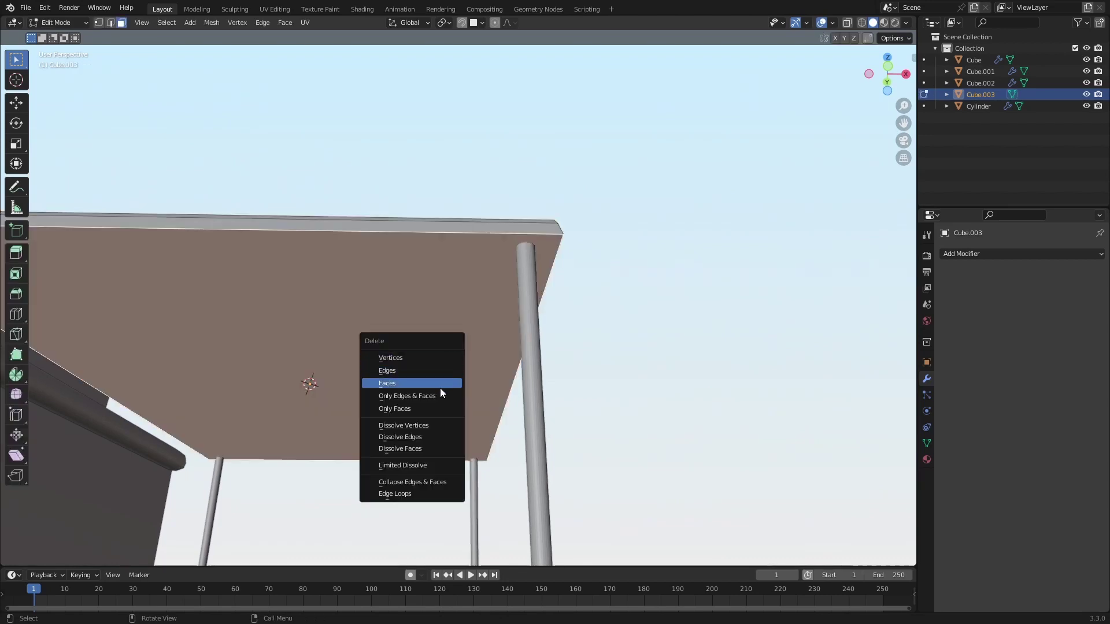
{"action": "left_click", "coordinate": [429, 384]}
{"action": "middle_click_drag", "start_coordinate": [429, 386], "coordinate": [540, 392]}
{"action": "key", "text": "Tab"}
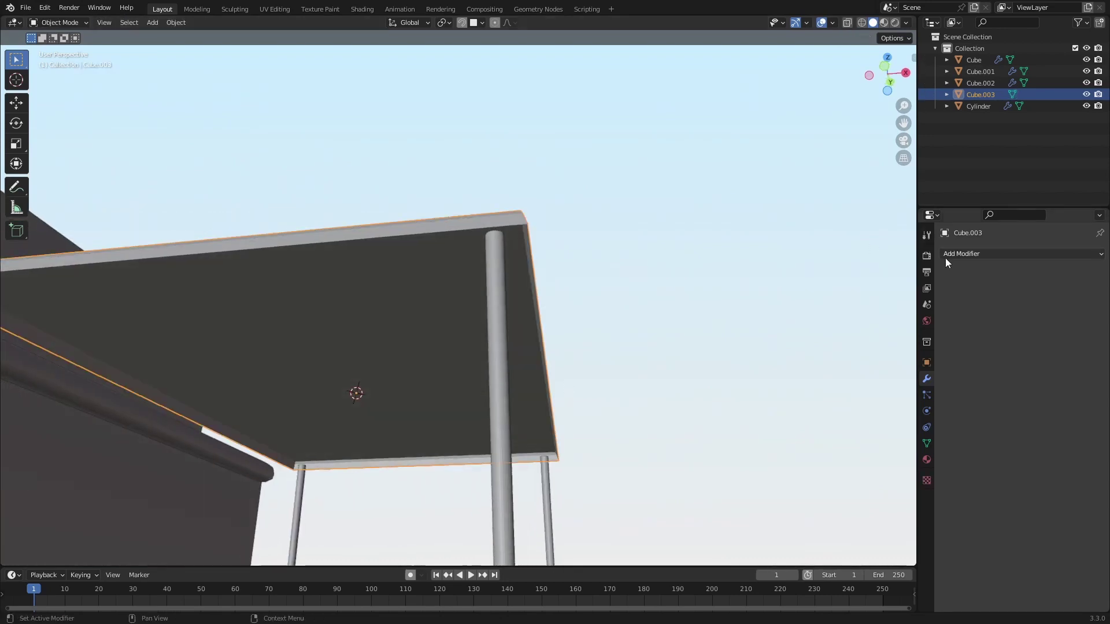
Apply the tabletop's scale and give it a Solidify modifier with 0.03 m thickness and a Bevel modifier with a 0.01 m amount.
{"action": "left_click", "coordinate": [947, 258]}
{"action": "left_click", "coordinate": [886, 453]}
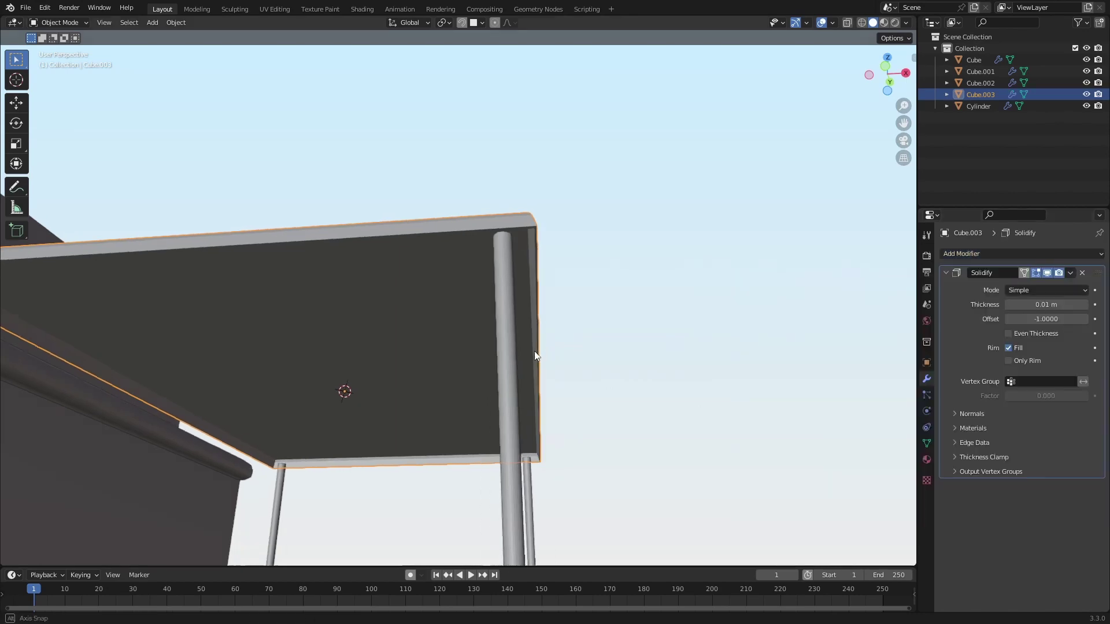
{"action": "key", "text": "ctrl+a"}
{"action": "left_click", "coordinate": [521, 400]}
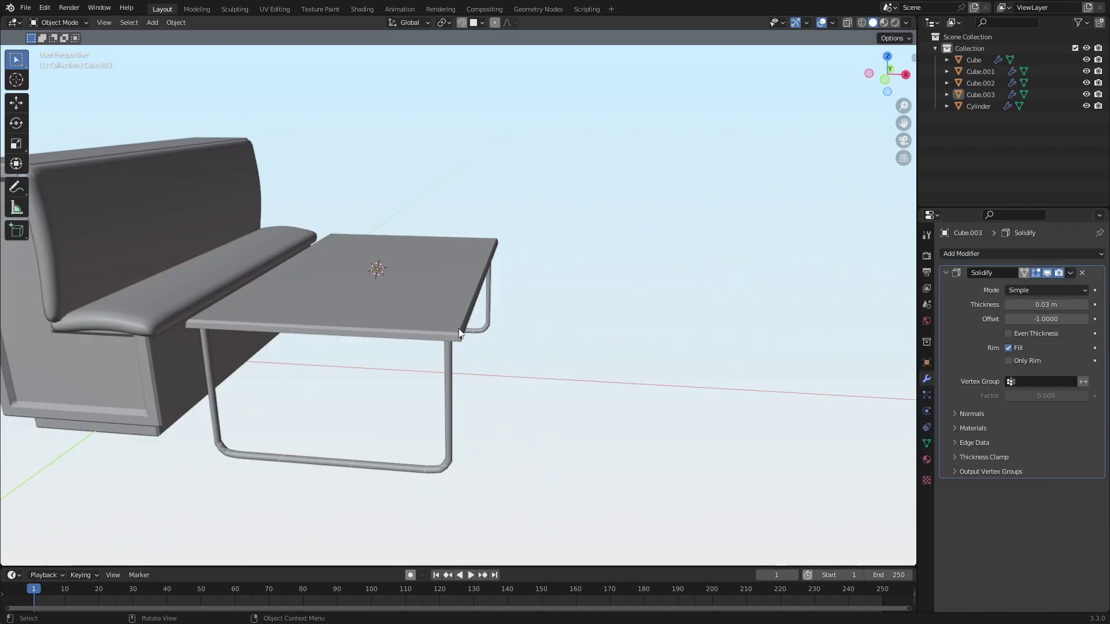
{"action": "left_click", "coordinate": [994, 253]}
{"action": "left_click", "coordinate": [882, 299]}
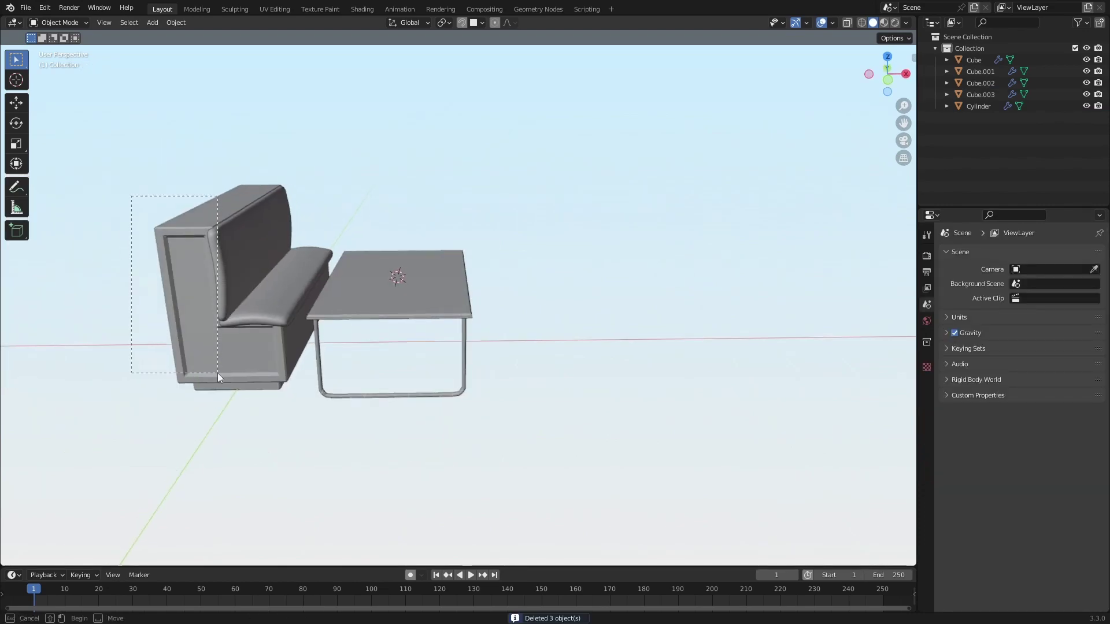
Duplicate the bench with its cushions, rotate the copy 180° about Z and place it along X on the table's opposite side.
{"action": "key", "text": "shift+d"}
{"action": "left_click", "coordinate": [681, 364]}
{"action": "type", "text": "rz"}
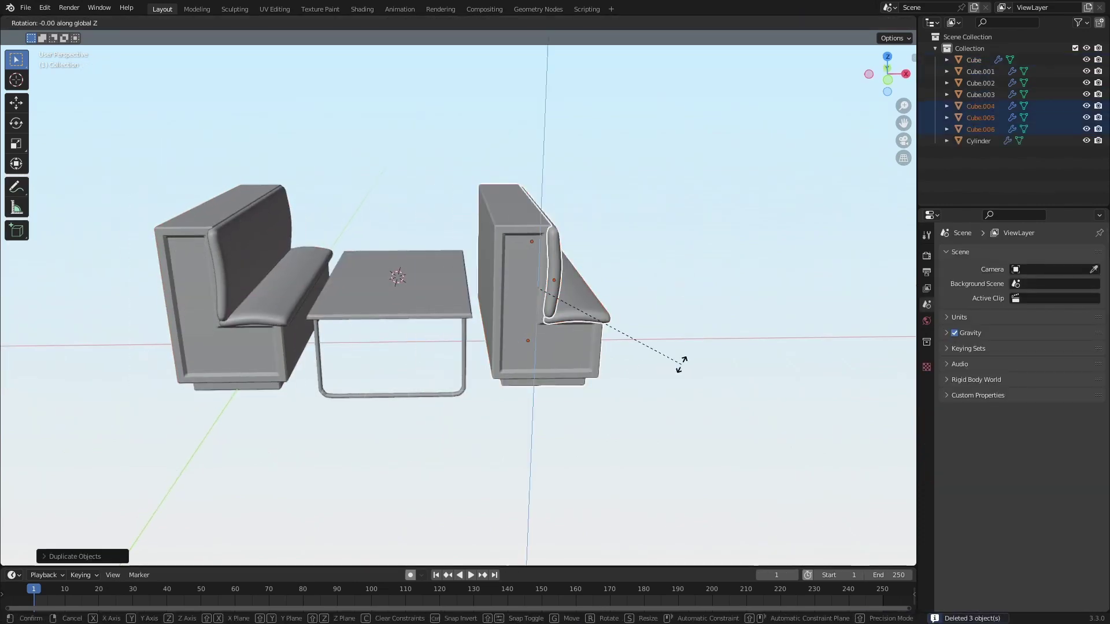
{"action": "type", "text": "180"}
{"action": "key", "text": "Return"}
{"action": "middle_click_drag", "start_coordinate": [682, 365], "coordinate": [209, 400]}
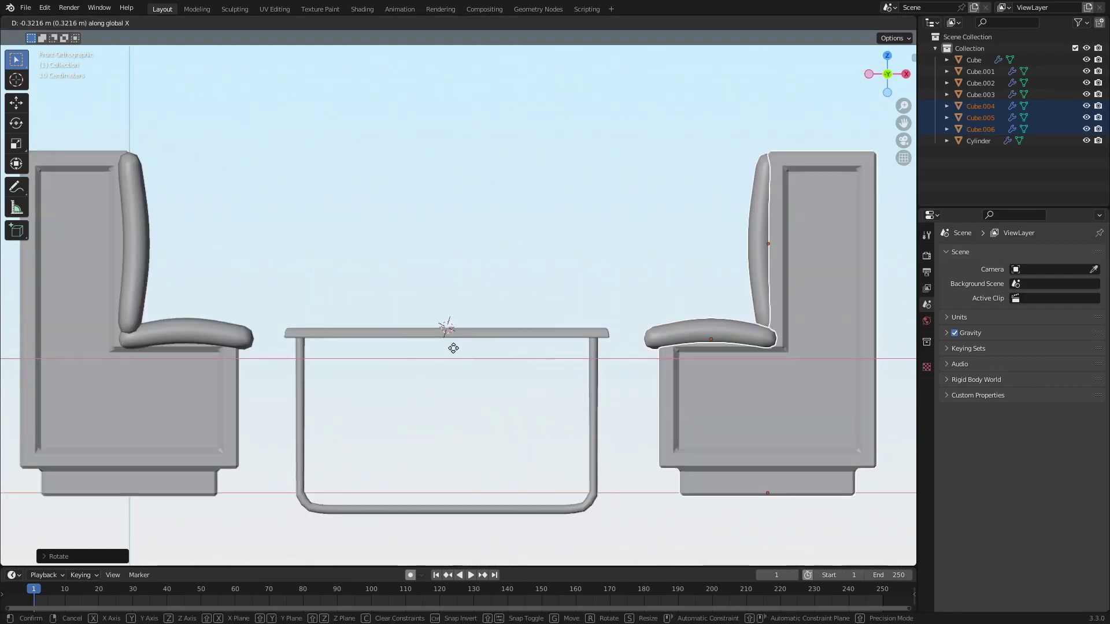
{"action": "left_click", "coordinate": [454, 349]}
Raise the tabletop along Z together with the upper ends of the tubular legs.
{"action": "middle_click_drag", "start_coordinate": [456, 348], "coordinate": [454, 382]}
{"action": "scroll", "coordinate": [530, 387], "scroll_direction": "down", "scroll_amount": 4}
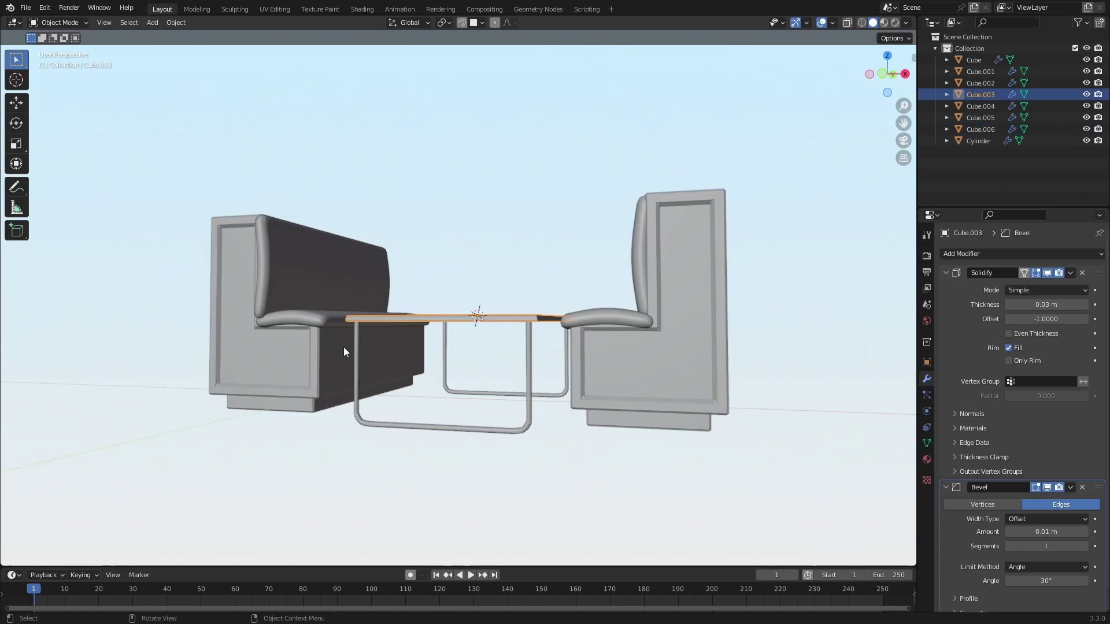
{"action": "middle_click_drag", "start_coordinate": [364, 359], "coordinate": [364, 368]}
{"action": "left_click", "coordinate": [431, 354], "text": "shift"}
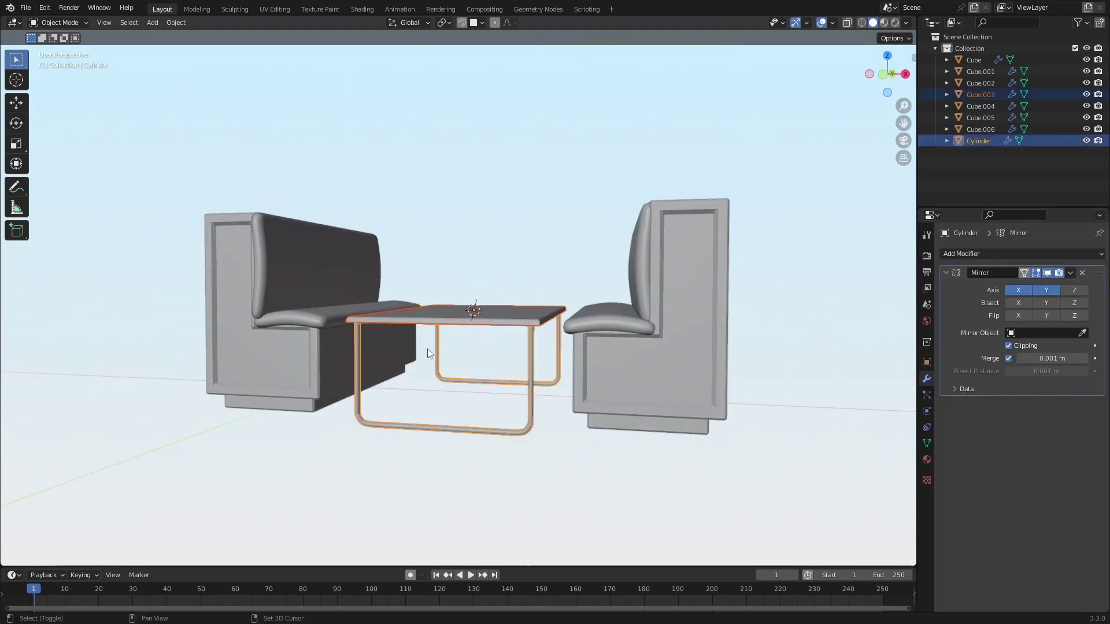
{"action": "middle_click_drag", "start_coordinate": [439, 353], "coordinate": [460, 386]}
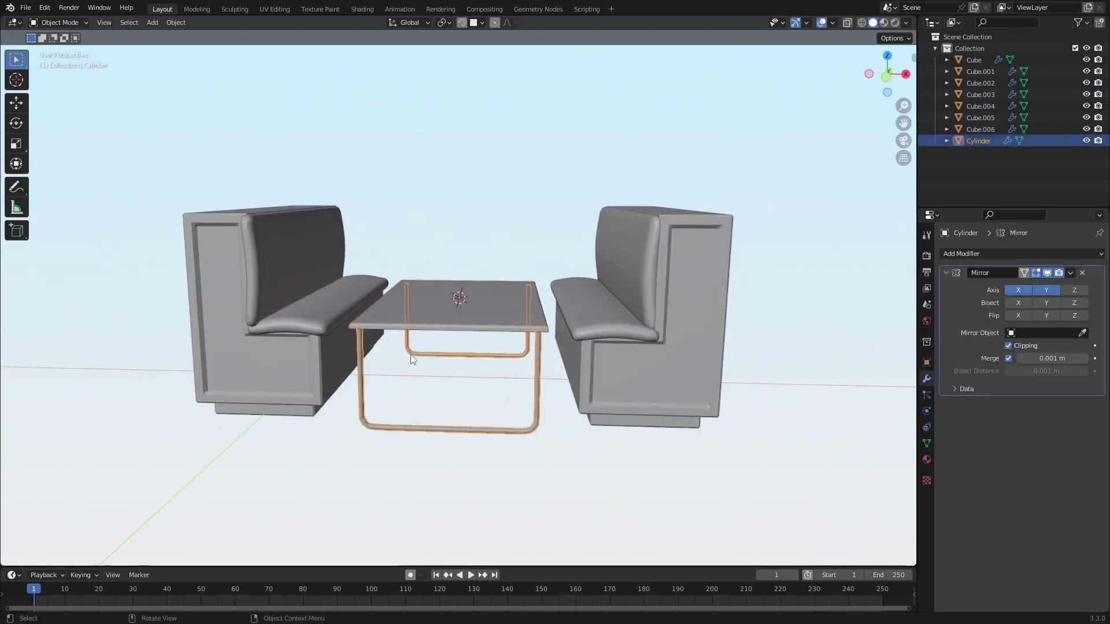
{"action": "left_click", "coordinate": [425, 324], "text": "shift"}
{"action": "key", "text": "Tab"}
{"action": "key", "text": "shift+z"}
{"action": "middle_click_drag", "start_coordinate": [341, 358], "coordinate": [339, 339]}
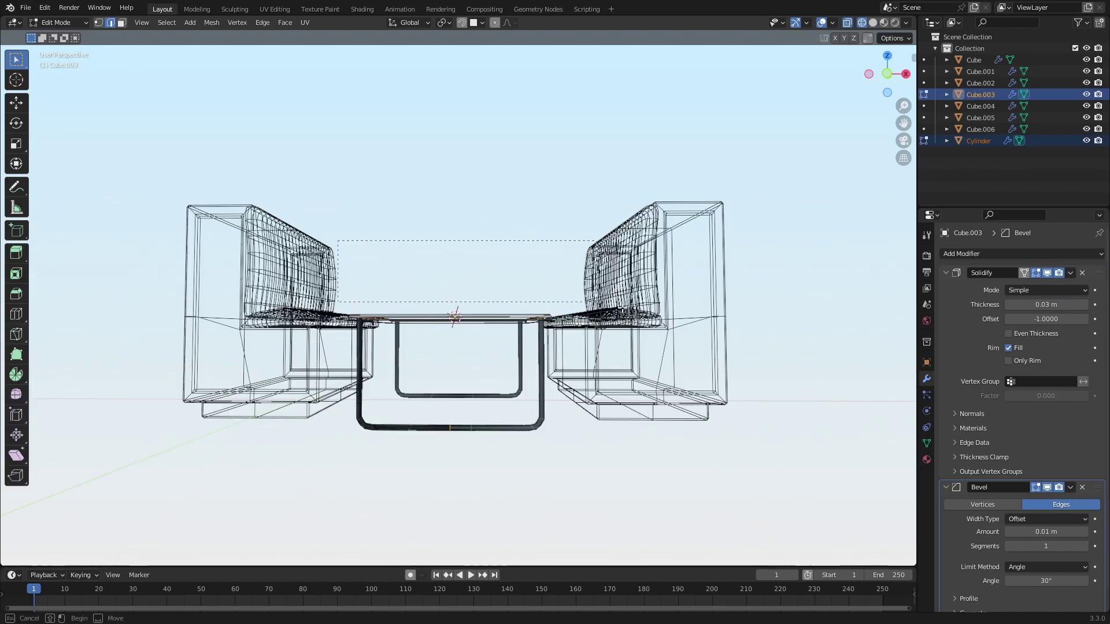
{"action": "key", "text": "shift+z"}
{"action": "key", "text": "g"}
{"action": "key", "text": "z"}
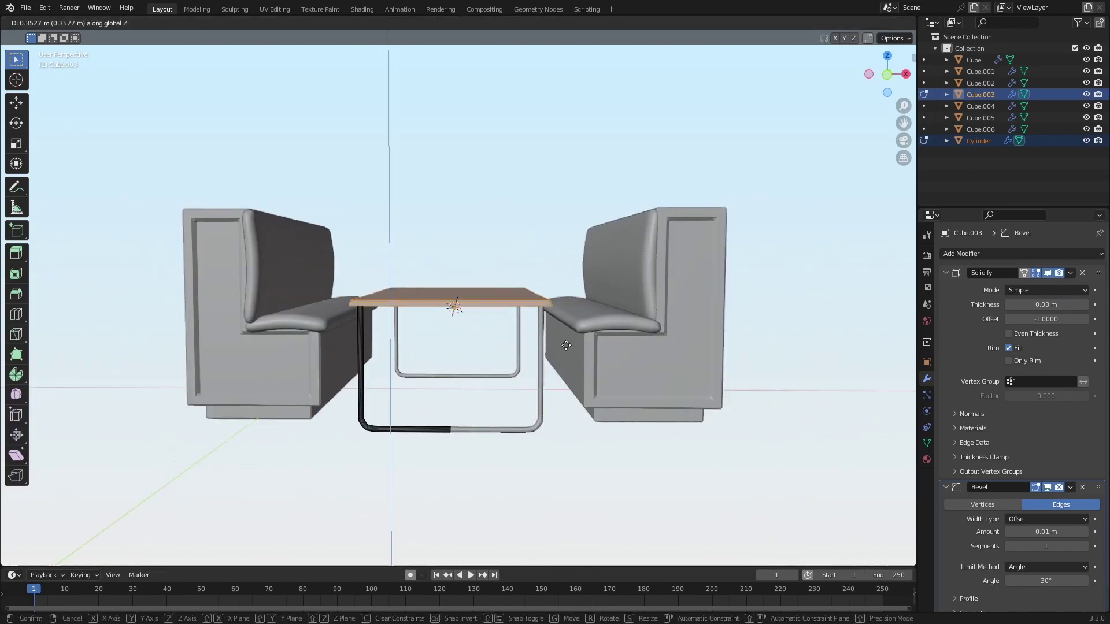
{"action": "left_click", "coordinate": [568, 336]}
Lengthen the table by moving one end of the tabletop with its leg tubes outward along X.
{"action": "mouse_move", "coordinate": [569, 347]}
{"action": "middle_mouse_down"}
{"action": "mouse_move", "coordinate": [504, 362]}
{"action": "mouse_move", "coordinate": [619, 377]}
{"action": "mouse_move", "coordinate": [566, 352]}
{"action": "mouse_move", "coordinate": [570, 366]}
{"action": "middle_mouse_up"}
{"action": "middle_click_drag", "start_coordinate": [415, 416], "coordinate": [299, 328]}
{"action": "key", "text": "shift+z"}
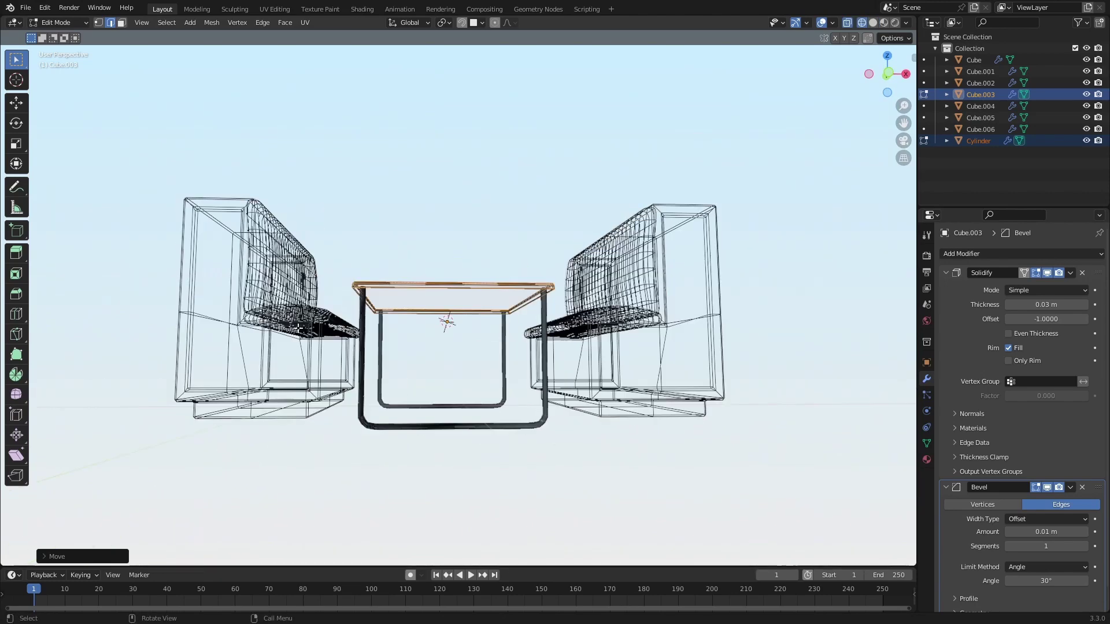
{"action": "left_click_drag", "start_coordinate": [404, 496], "coordinate": [405, 496]}
{"action": "key", "text": "z"}
{"action": "left_click", "coordinate": [538, 480]}
{"action": "key", "text": "g"}
{"action": "key", "text": "x"}
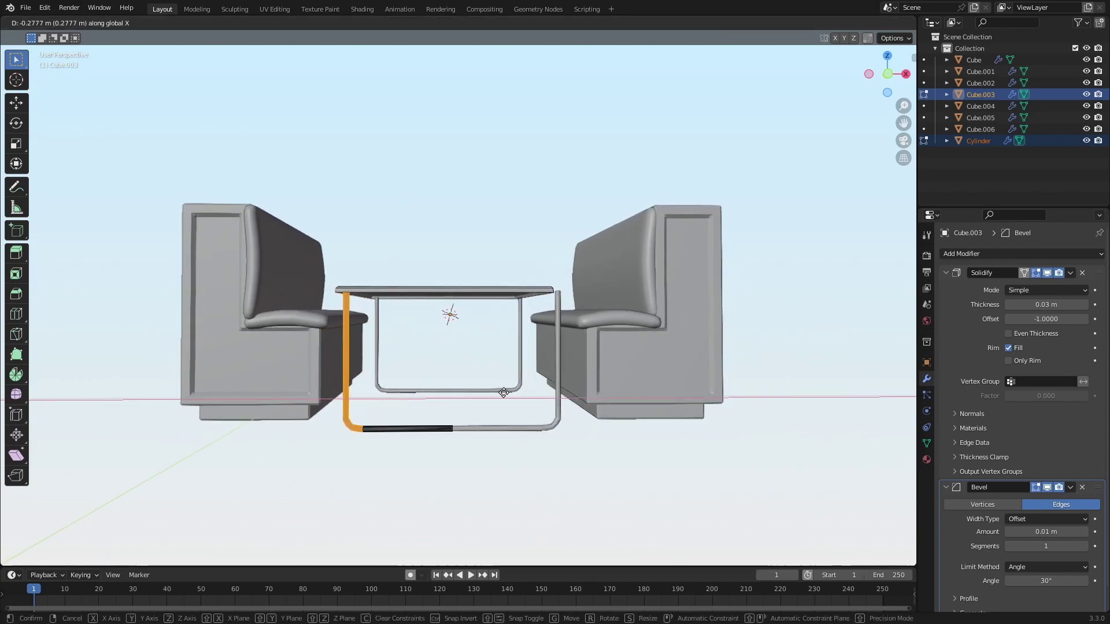
{"action": "left_click", "coordinate": [494, 393]}
Move the tabletop's opposite end edge along X to extend it over the other leg tubes.
{"action": "middle_click_drag", "start_coordinate": [494, 394], "coordinate": [496, 408]}
{"action": "key", "text": "shift+z"}
{"action": "left_click_drag", "start_coordinate": [500, 197], "coordinate": [591, 360]}
{"action": "mouse_move", "coordinate": [579, 361]}
{"action": "middle_mouse_down"}
{"action": "mouse_move", "coordinate": [578, 393]}
{"action": "mouse_move", "coordinate": [569, 355]}
{"action": "middle_mouse_up"}
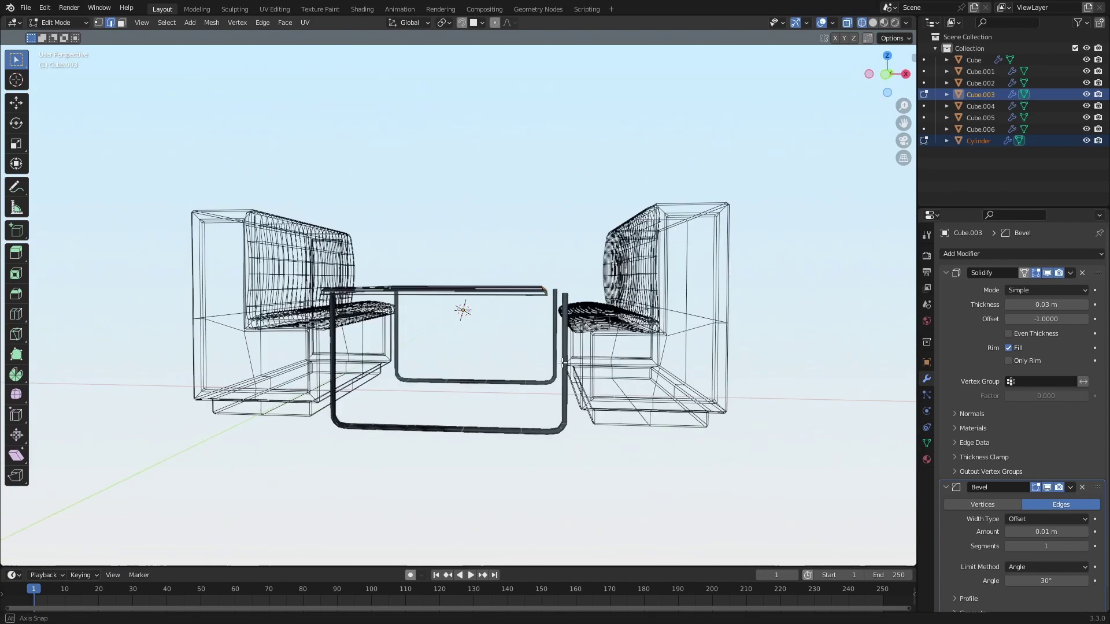
{"action": "key", "text": "shift+z"}
{"action": "key", "text": "g"}
{"action": "key", "text": "x"}
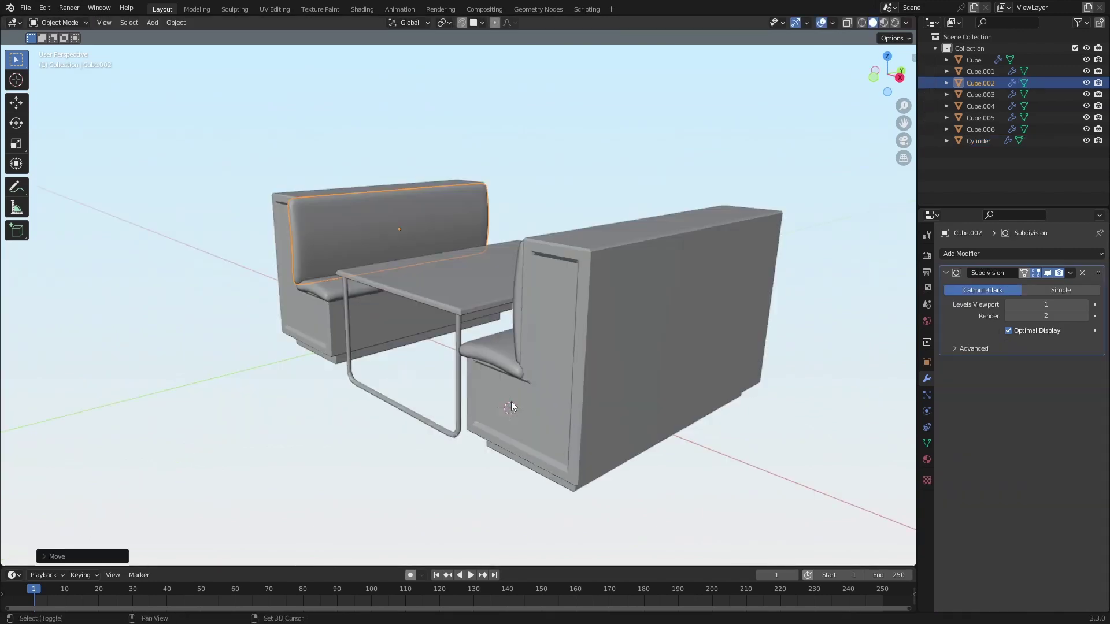
Add a cube beside the booth, raise it along Z and stretch its height well above the benches.
{"action": "key", "text": "shift+a"}
{"action": "mouse_move", "coordinate": [474, 388]}
{"action": "left_click", "coordinate": [570, 400]}
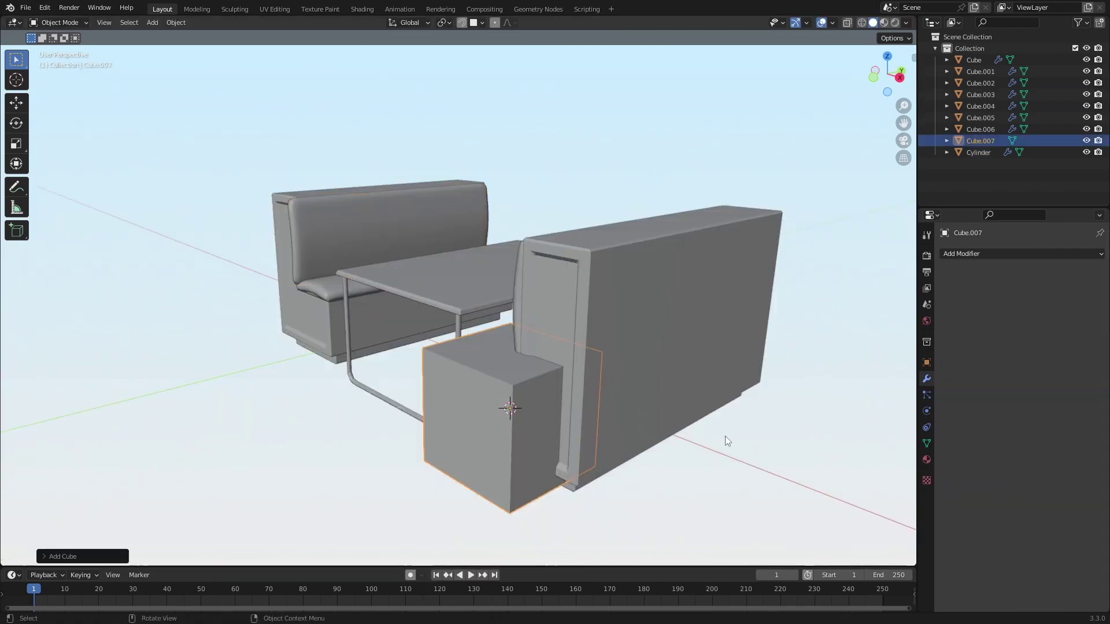
{"action": "key", "text": "g"}
{"action": "key", "text": "z"}
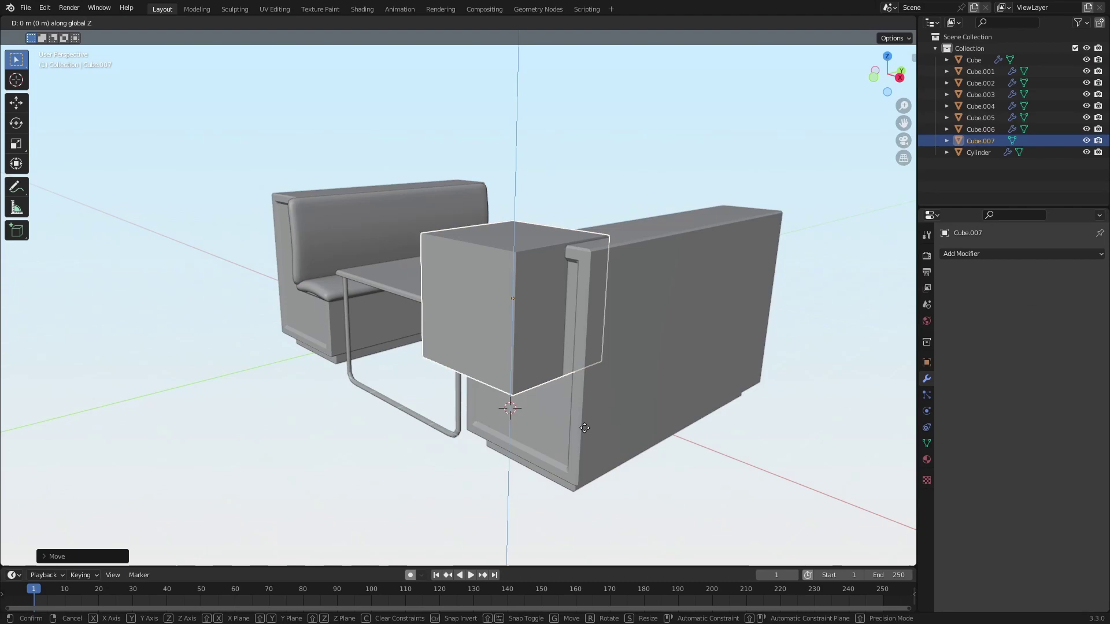
{"action": "left_click", "coordinate": [585, 428]}
{"action": "key", "text": "s"}
{"action": "key", "text": "z"}
{"action": "left_click", "coordinate": [569, 244]}
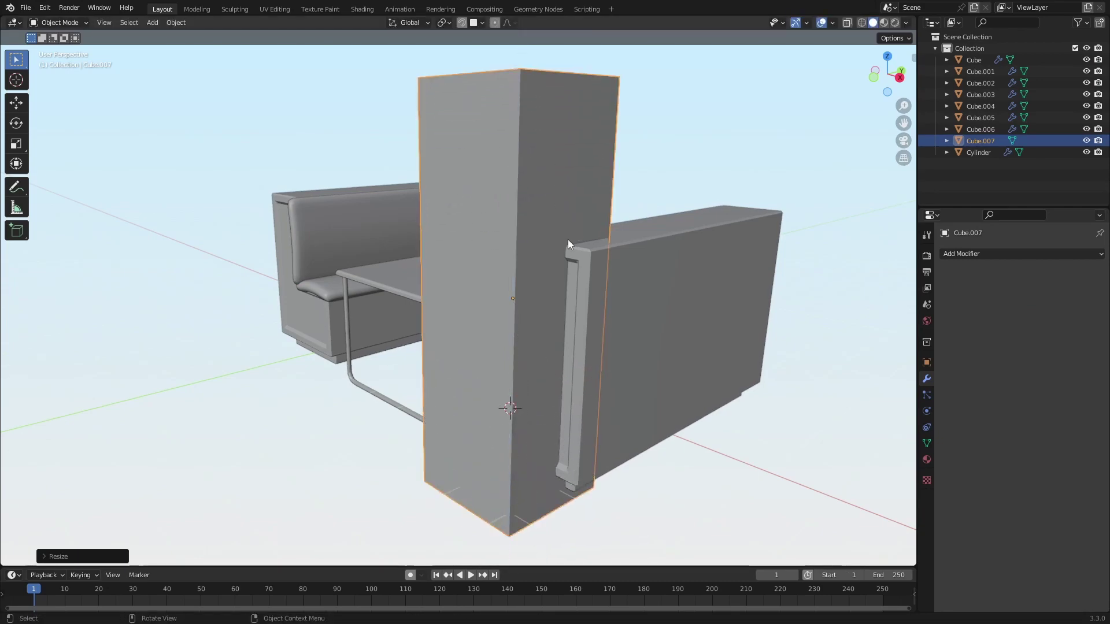
Scale the new cube in X and Y until it encloses the booth as a room.
{"action": "middle_click_drag", "start_coordinate": [568, 244], "coordinate": [523, 330]}
{"action": "scroll", "coordinate": [523, 330], "scroll_direction": "down", "scroll_amount": 3}
{"action": "key", "text": "s"}
{"action": "key", "text": "x"}
{"action": "left_click", "coordinate": [105, 337]}
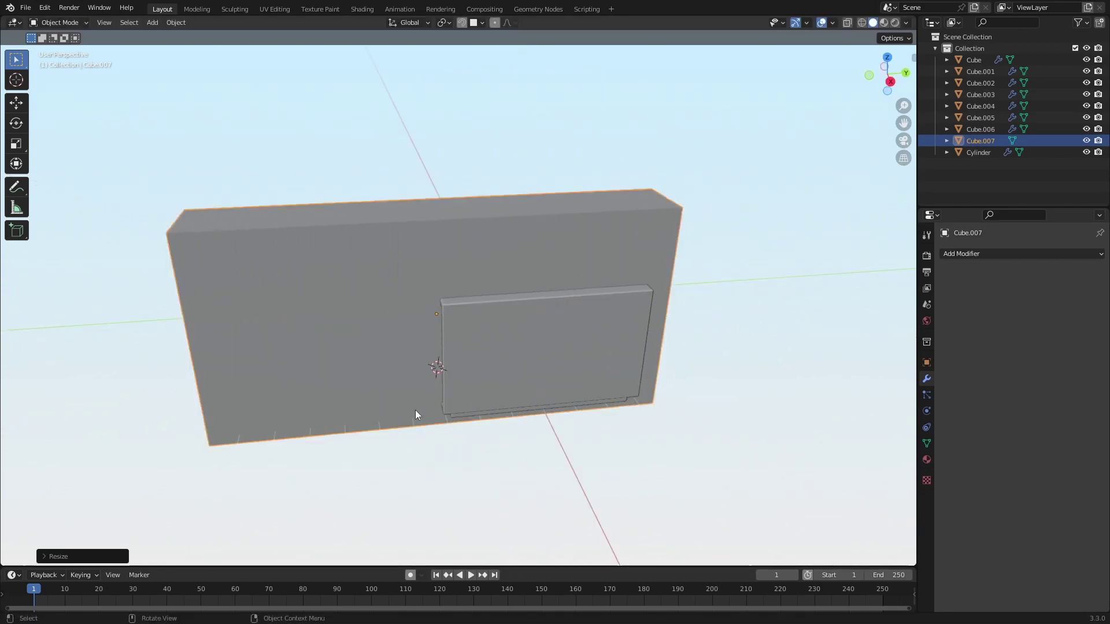
{"action": "middle_click_drag", "start_coordinate": [415, 411], "coordinate": [539, 382]}
{"action": "key", "text": "s"}
{"action": "key", "text": "x"}
{"action": "left_click", "coordinate": [305, 433]}
Enter Edit Mode on the room cube from inside, select a side wall face and move it along Y.
{"action": "middle_click_drag", "start_coordinate": [304, 432], "coordinate": [175, 402]}
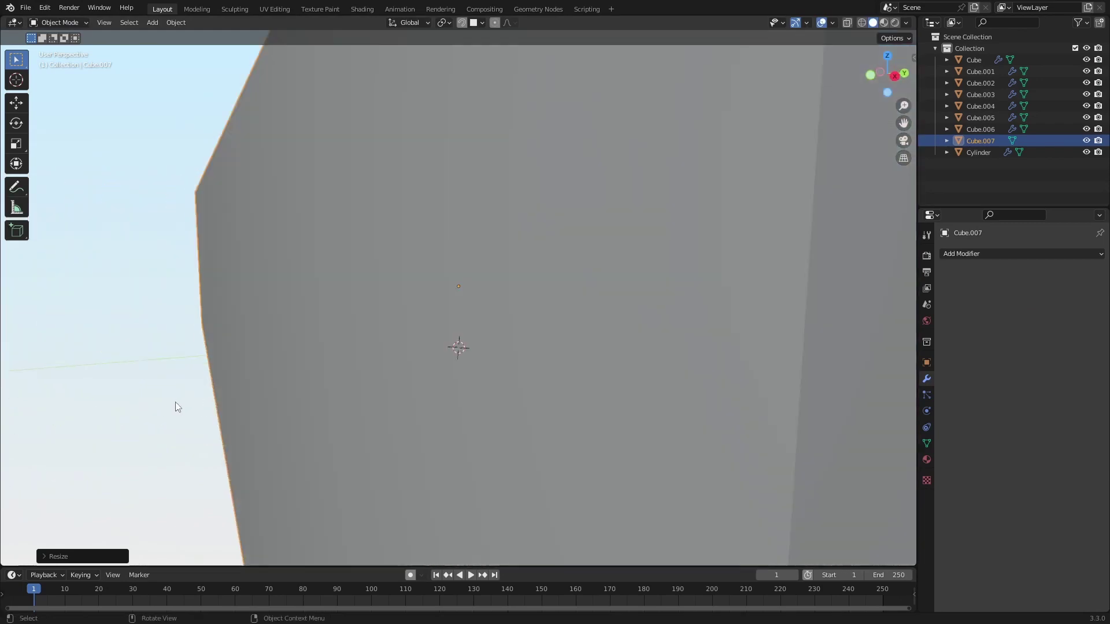
{"action": "scroll", "coordinate": [175, 402], "scroll_direction": "up", "scroll_amount": 5}
{"action": "key", "text": "Tab"}
{"action": "middle_click_drag", "start_coordinate": [260, 378], "coordinate": [233, 366]}
{"action": "key", "text": "3"}
{"action": "left_click", "coordinate": [122, 280]}
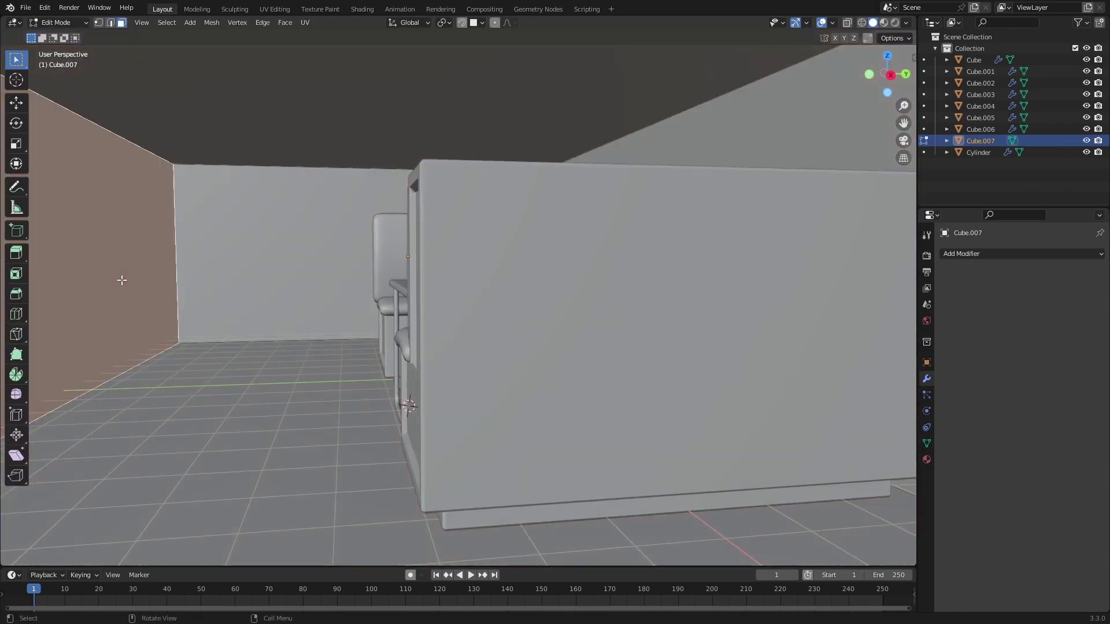
{"action": "key", "text": "g"}
{"action": "key", "text": "y"}
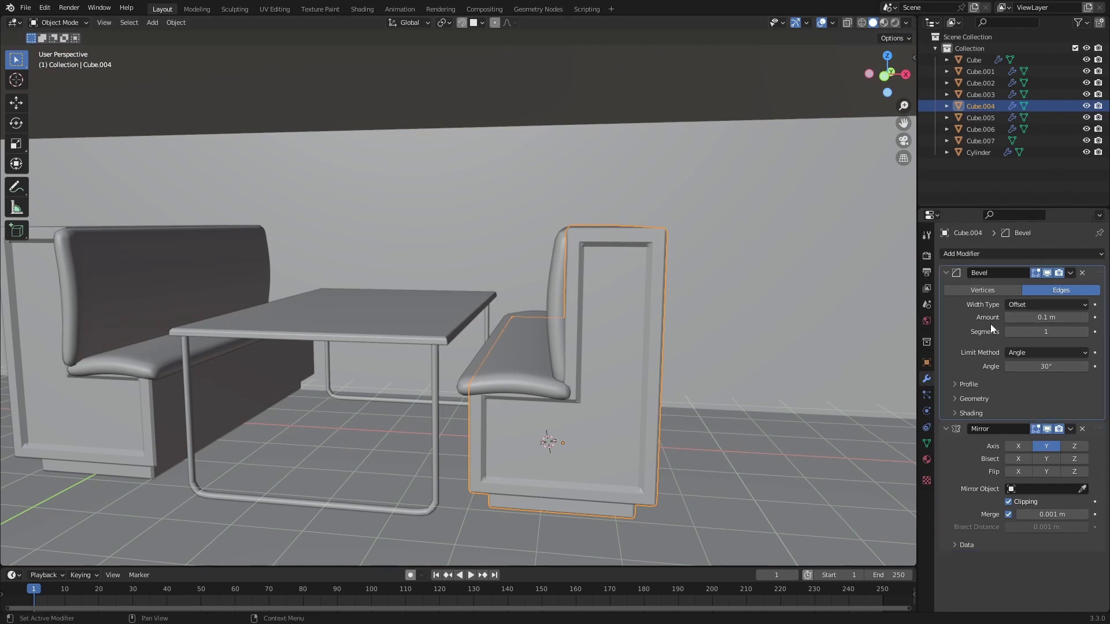
Apply the Bevel and Mirror modifiers on the duplicated bench and the Subdivision modifiers on its seat and backrest cushions.
{"action": "key", "text": "ctrl+a"}
{"action": "key", "text": "ctrl+a"}
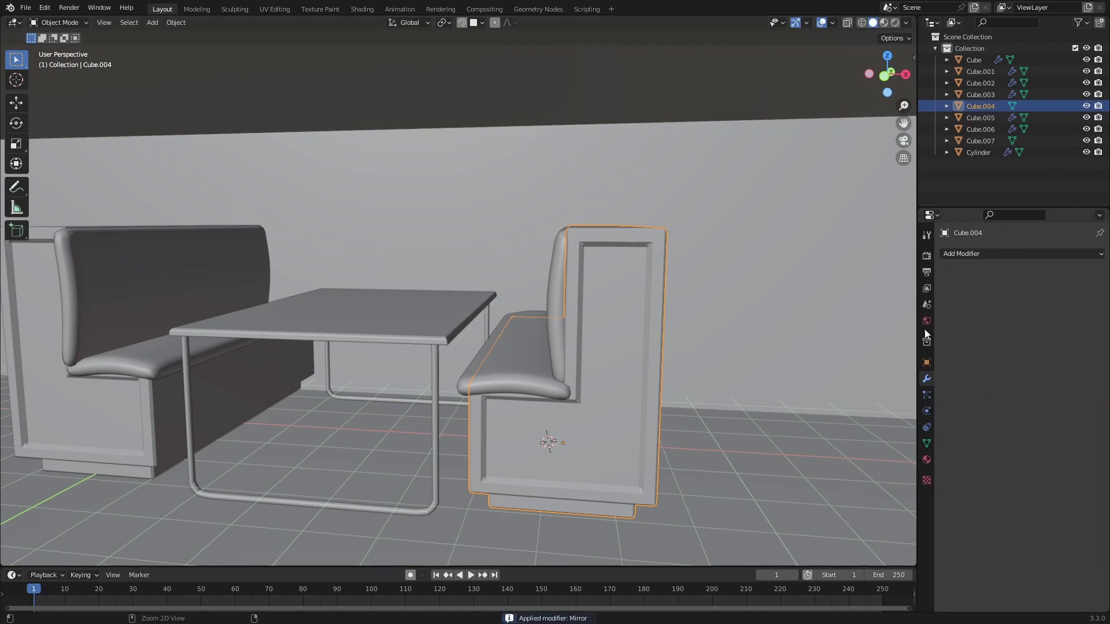
{"action": "left_click", "coordinate": [540, 359]}
{"action": "key", "text": "ctrl+a"}
{"action": "left_click", "coordinate": [549, 313]}
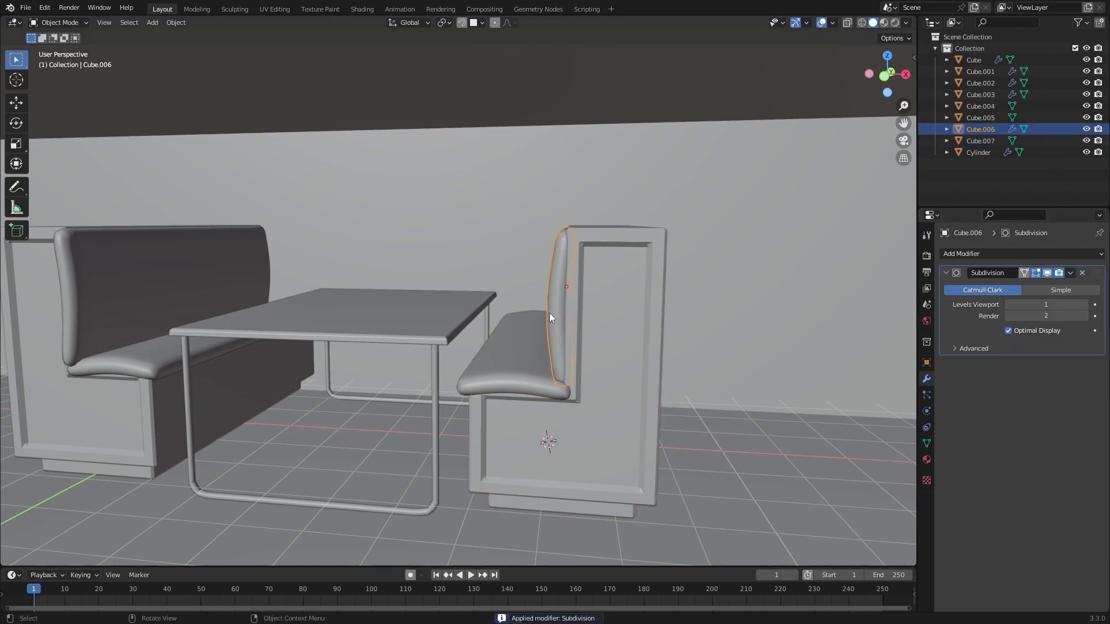
{"action": "key", "text": "ctrl+a"}
Apply the tabletop's Solidify and Bevel modifiers and the table legs' Mirror modifier.
{"action": "left_click", "coordinate": [379, 315]}
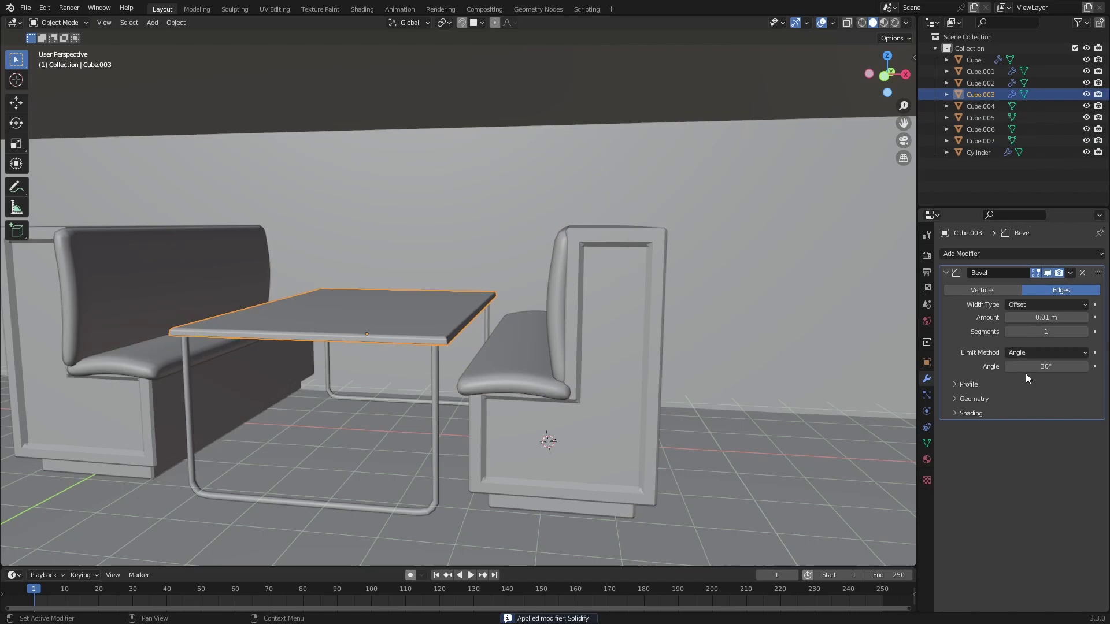
{"action": "key", "text": "ctrl+a"}
{"action": "left_click", "coordinate": [435, 380]}
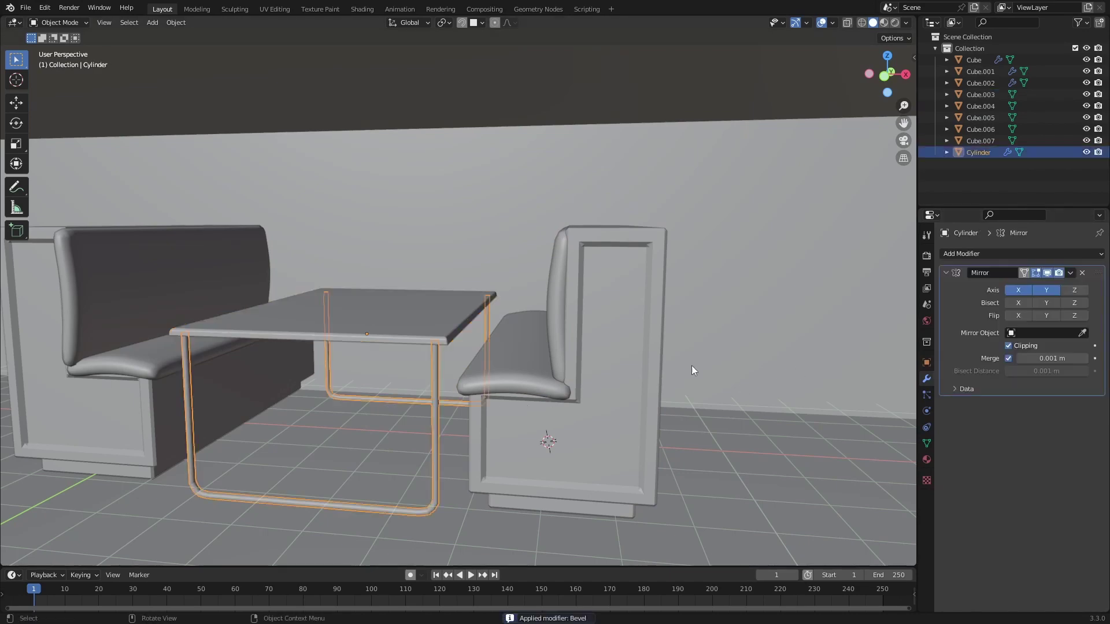
{"action": "key", "text": "ctrl+a"}
Apply the remaining modifiers on the original bench, including the Subdivision modifiers of its seat and backrest cushions.
{"action": "middle_click_drag", "start_coordinate": [186, 366], "coordinate": [423, 340]}
{"action": "left_click", "coordinate": [353, 362]}
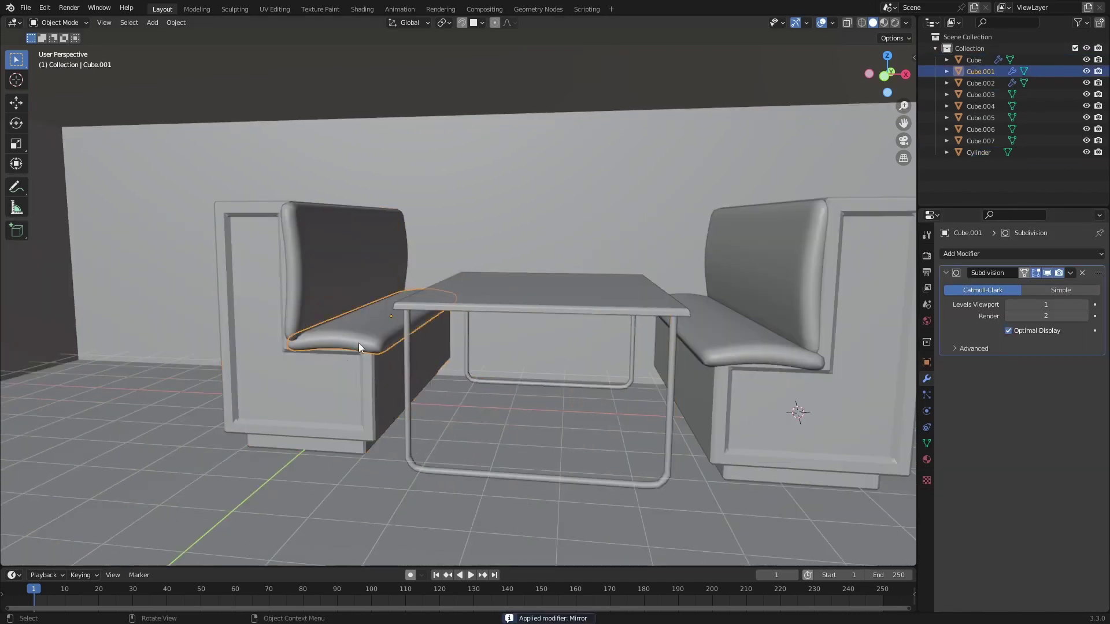
{"action": "key", "text": "ctrl+a"}
{"action": "key", "text": "ctrl+a"}
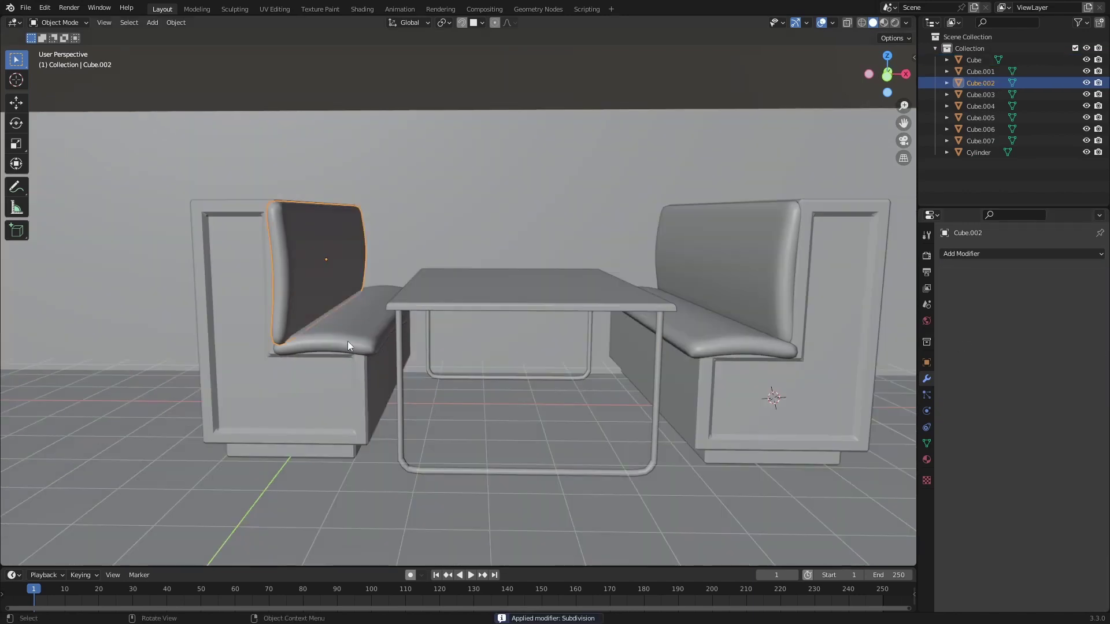
Select both benches, all cushions, the tabletop and the legs, and join them into one object.
{"action": "left_click", "coordinate": [348, 341]}
{"action": "left_click", "coordinate": [287, 380], "text": "shift"}
{"action": "left_click", "coordinate": [292, 283], "text": "shift"}
{"action": "left_click", "coordinate": [579, 312], "text": "shift"}
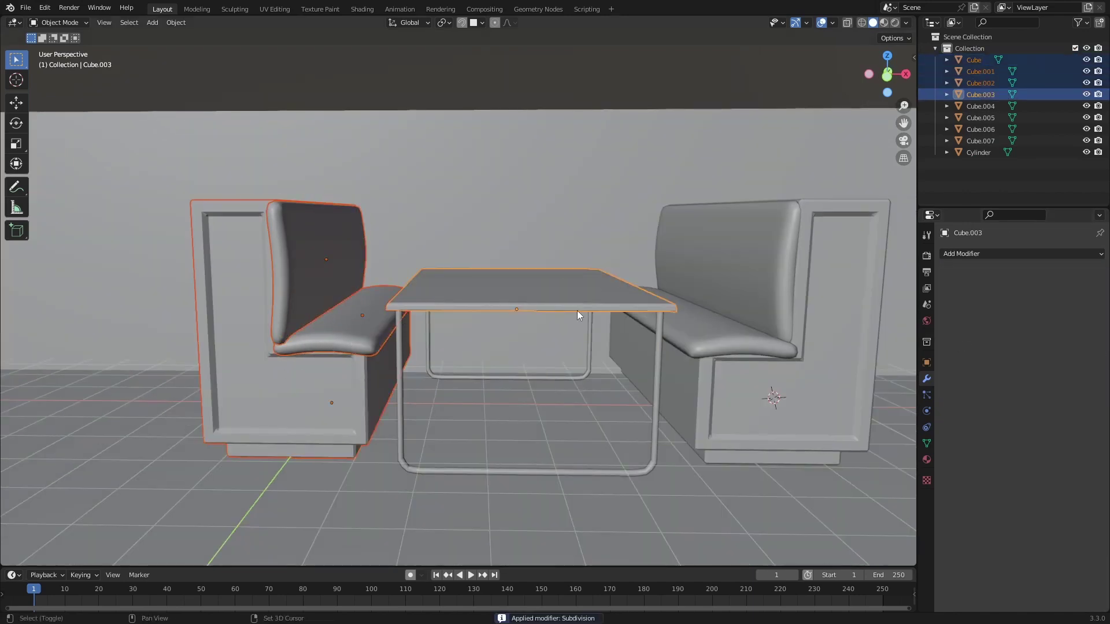
{"action": "left_click", "coordinate": [403, 358], "text": "shift"}
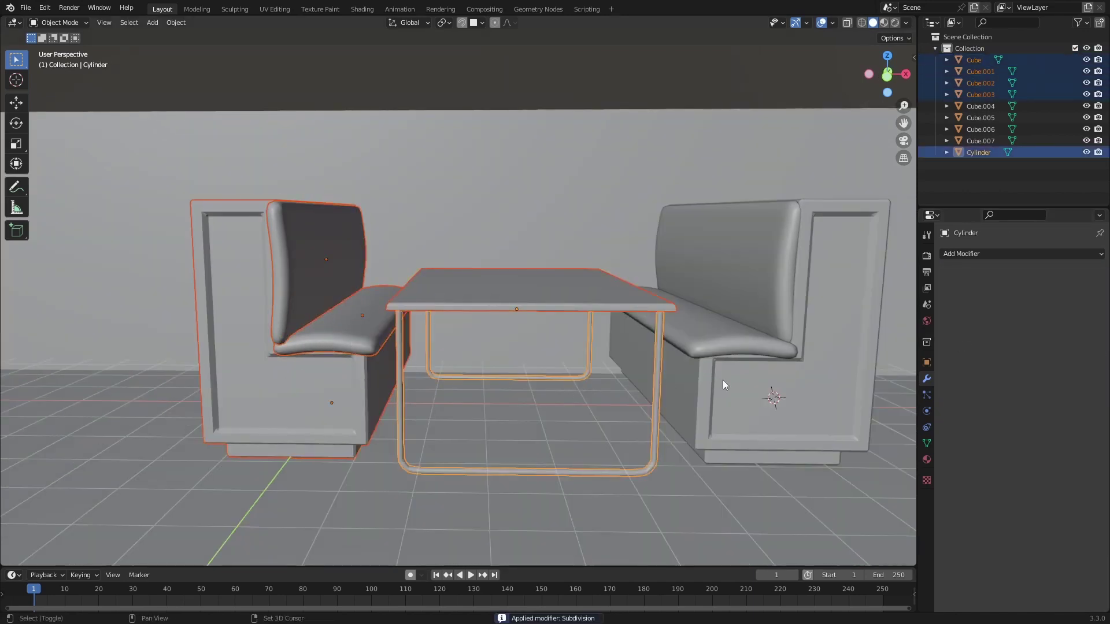
{"action": "left_click", "coordinate": [741, 389], "text": "shift"}
{"action": "left_click", "coordinate": [733, 348], "text": "shift"}
{"action": "left_click", "coordinate": [771, 302], "text": "shift"}
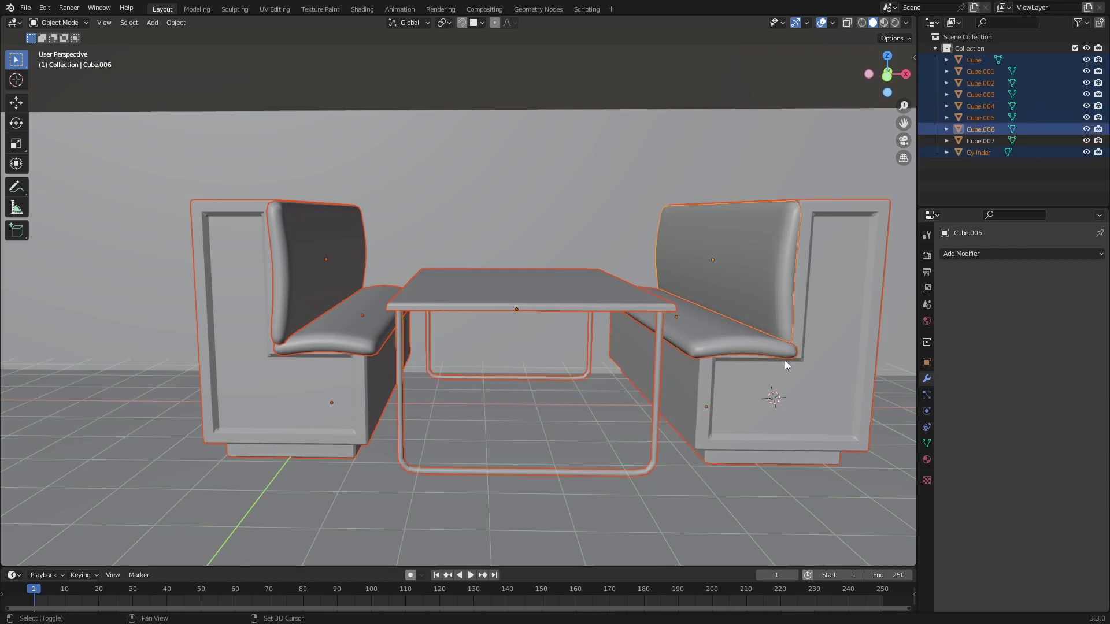
{"action": "key", "text": "ctrl+j"}
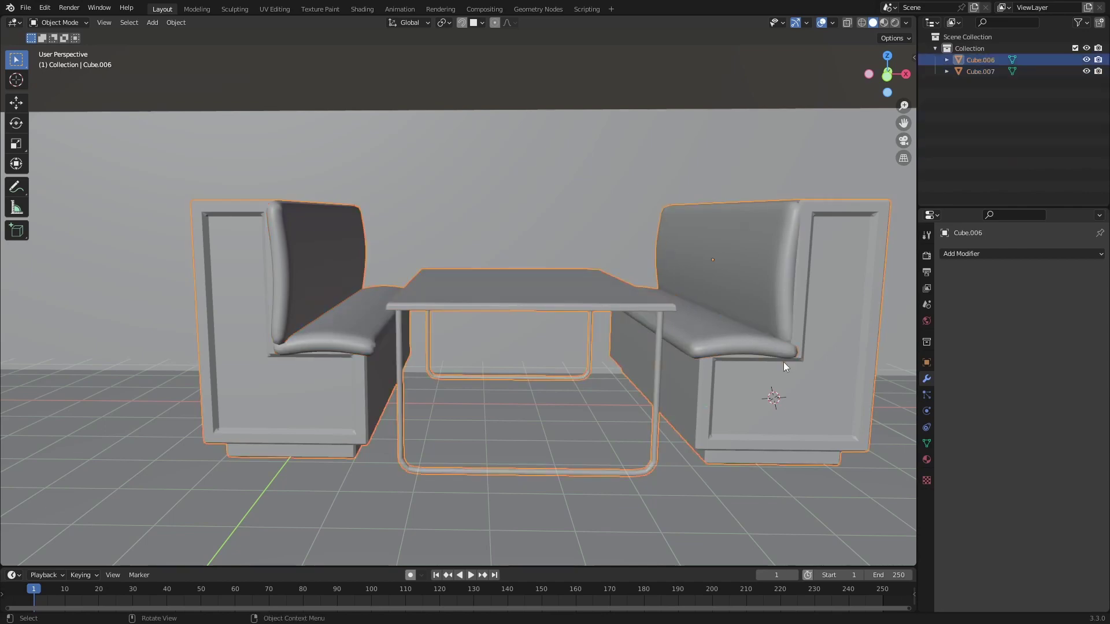
Move the joined booth toward the room's corner and adjust its position along X.
{"action": "left_click", "coordinate": [702, 545]}
{"action": "left_click", "coordinate": [699, 421]}
{"action": "middle_click_drag", "start_coordinate": [699, 421], "coordinate": [382, 449]}
{"action": "key", "text": "g"}
{"action": "left_click", "coordinate": [780, 439]}
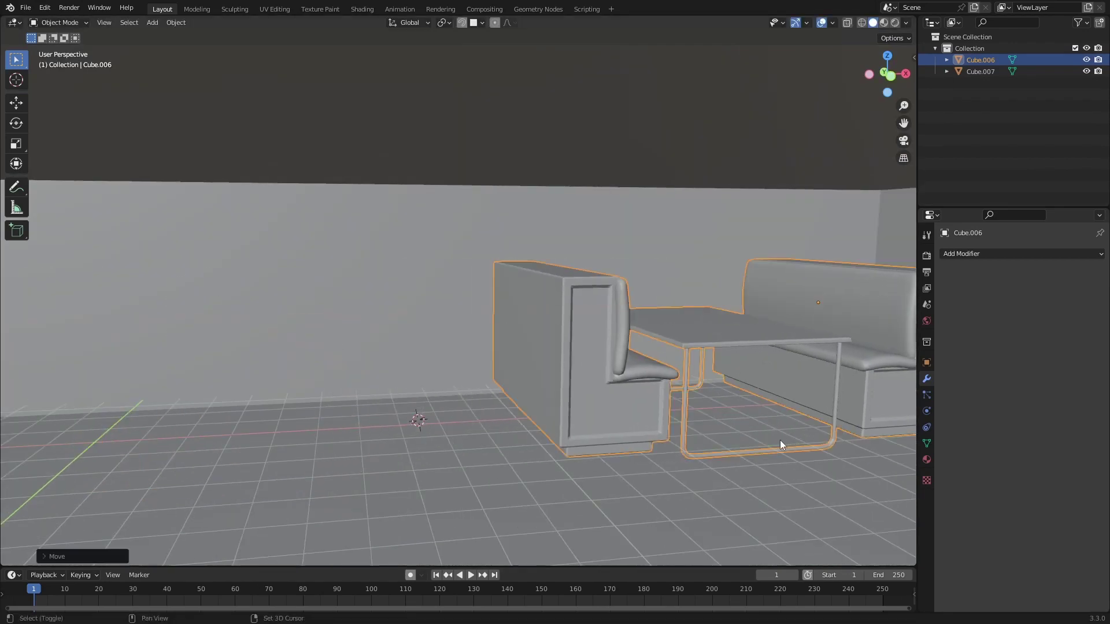
{"action": "middle_click_drag", "start_coordinate": [779, 440], "coordinate": [622, 423]}
{"action": "key", "text": "g"}
{"action": "key", "text": "x"}
{"action": "left_click", "coordinate": [627, 446]}
In Edit Mode, select the seat cushions of both benches and move them along Z.
{"action": "key", "text": "Tab"}
{"action": "key", "text": "shift+z"}
{"action": "left_click_drag", "start_coordinate": [360, 374], "coordinate": [546, 414]}
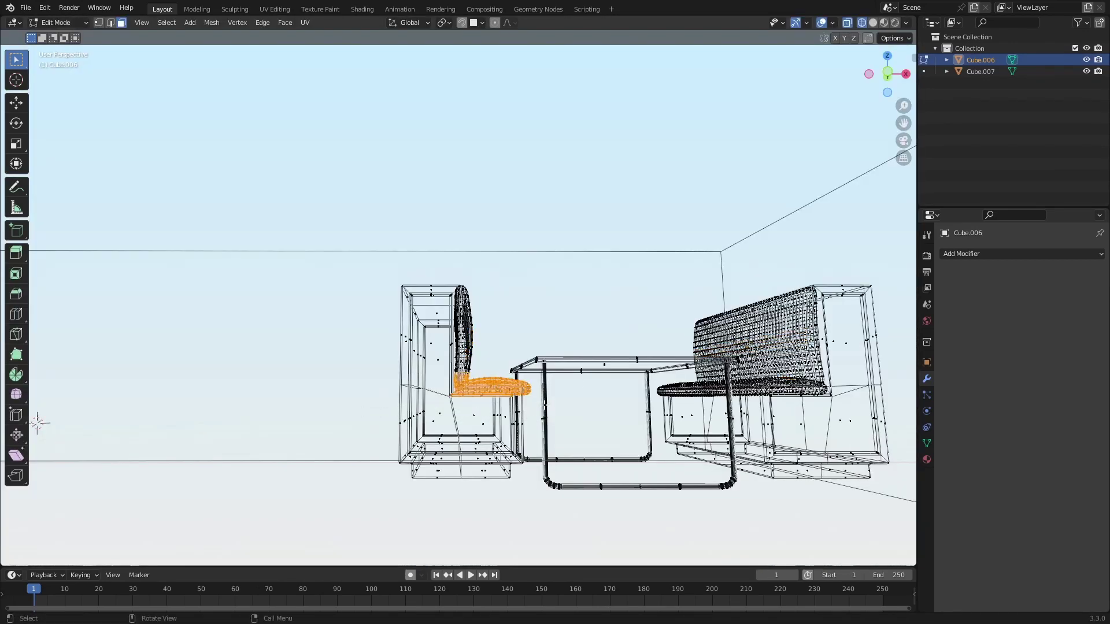
{"action": "key", "text": "shift+z"}
{"action": "mouse_move", "coordinate": [544, 405]}
{"action": "middle_mouse_down"}
{"action": "mouse_move", "coordinate": [388, 419]}
{"action": "mouse_move", "coordinate": [429, 381]}
{"action": "middle_mouse_up"}
{"action": "key", "text": "shift+z"}
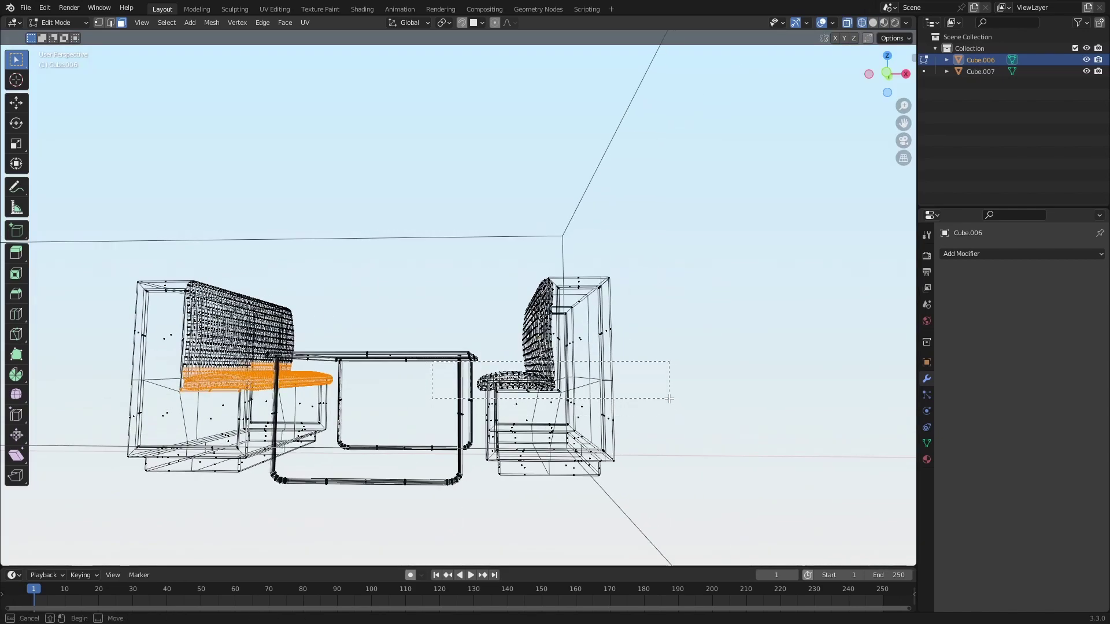
{"action": "left_click", "coordinate": [685, 414]}
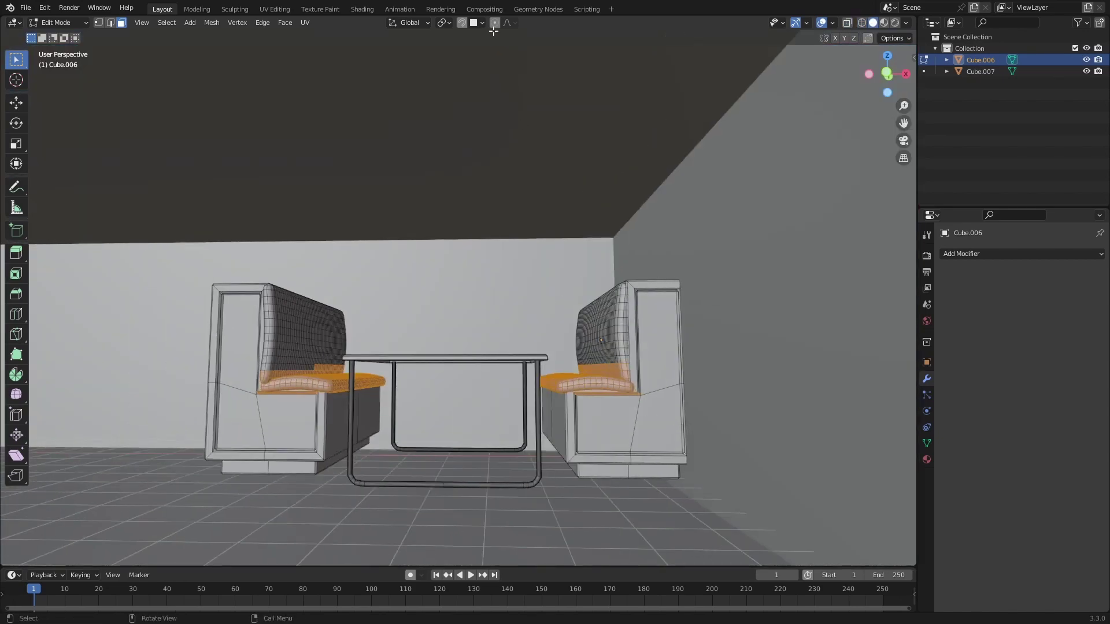
{"action": "key", "text": "g"}
{"action": "key", "text": "z"}
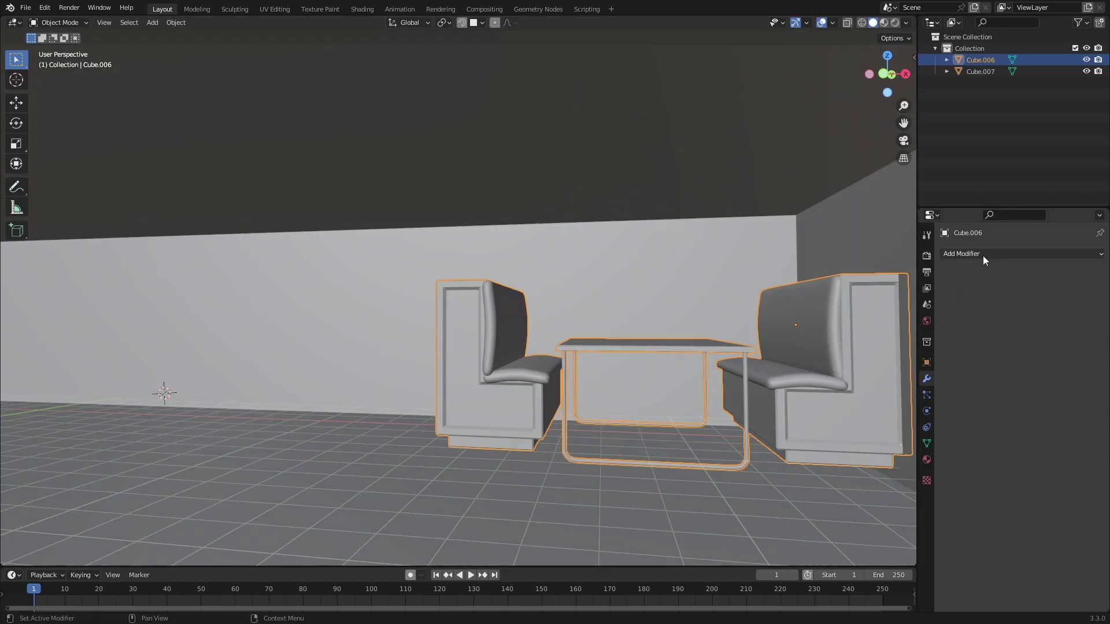
Add an Array modifier to the booth with a relative offset of X -1 and Y 0.
{"action": "left_click", "coordinate": [983, 256]}
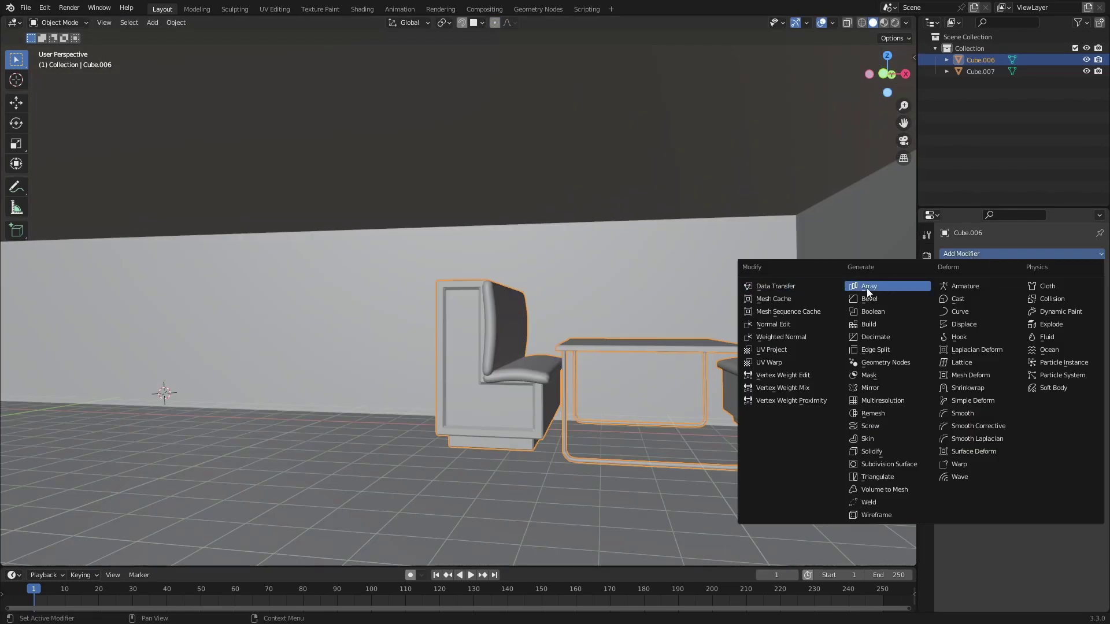
{"action": "left_click", "coordinate": [867, 292]}
{"action": "middle_click_drag", "start_coordinate": [669, 372], "coordinate": [620, 424]}
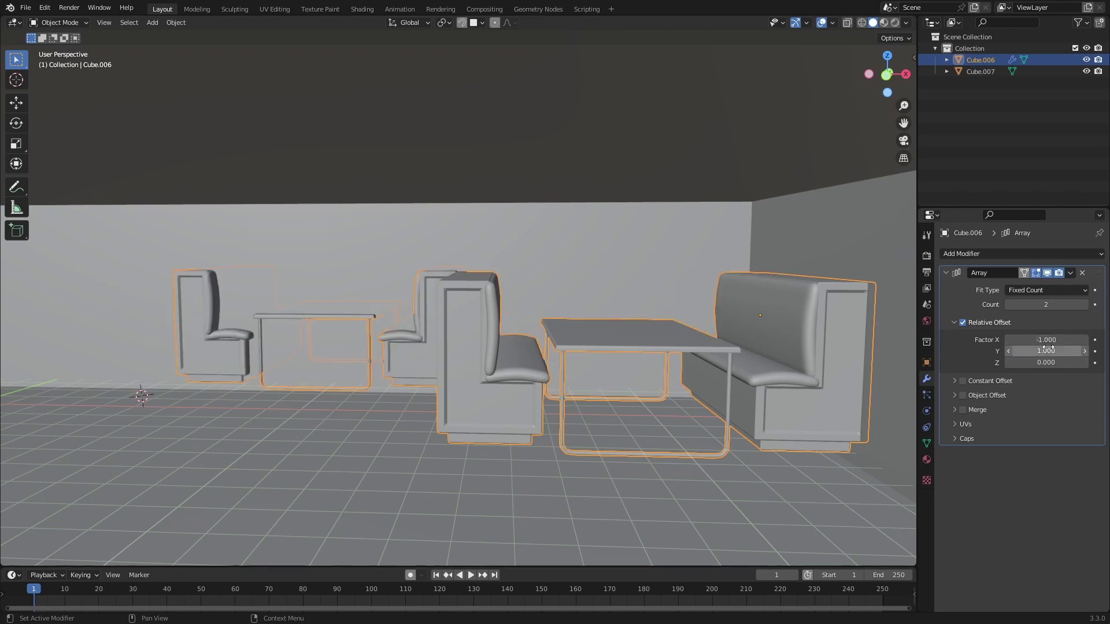
{"action": "key", "text": "Return"}
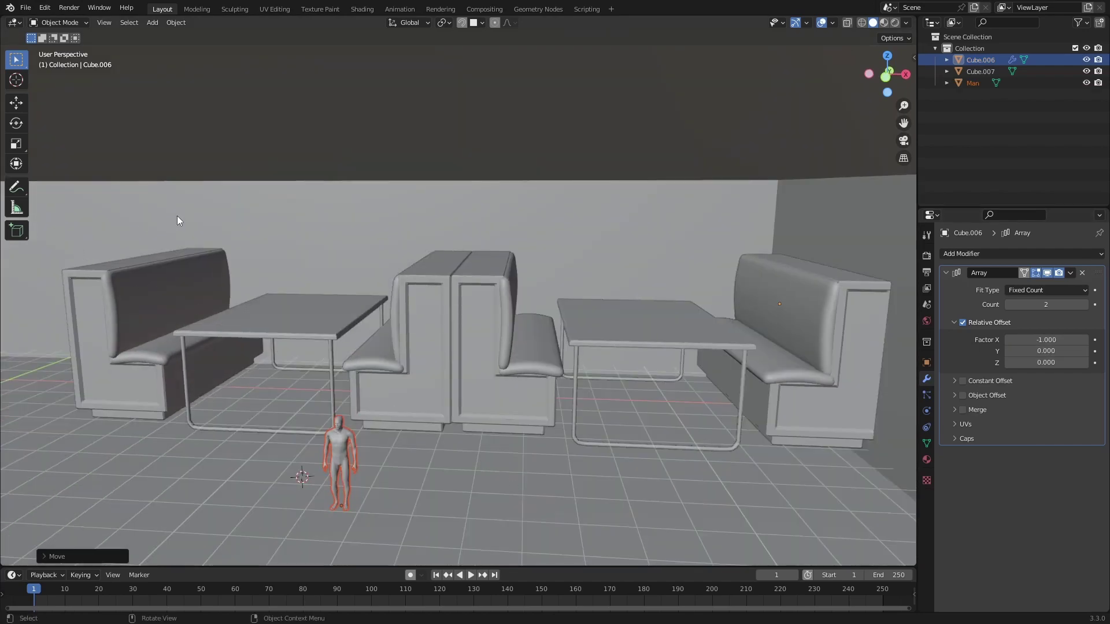
Select the booths and the room together and scale them down relative to the human figure.
{"action": "left_click_drag", "start_coordinate": [150, 203], "coordinate": [827, 414]}
{"action": "middle_click_drag", "start_coordinate": [473, 441], "coordinate": [494, 379], "text": "shift"}
{"action": "key", "text": "s"}
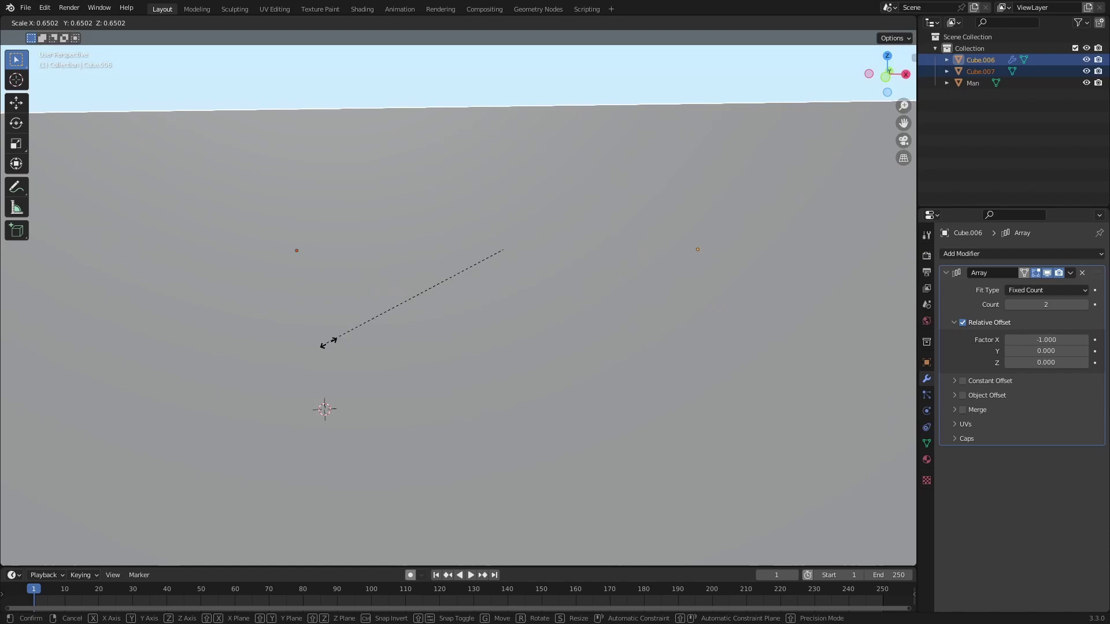
{"action": "right_click", "coordinate": [282, 368]}
{"action": "middle_click_drag", "start_coordinate": [283, 368], "coordinate": [557, 433]}
{"action": "key", "text": "s"}
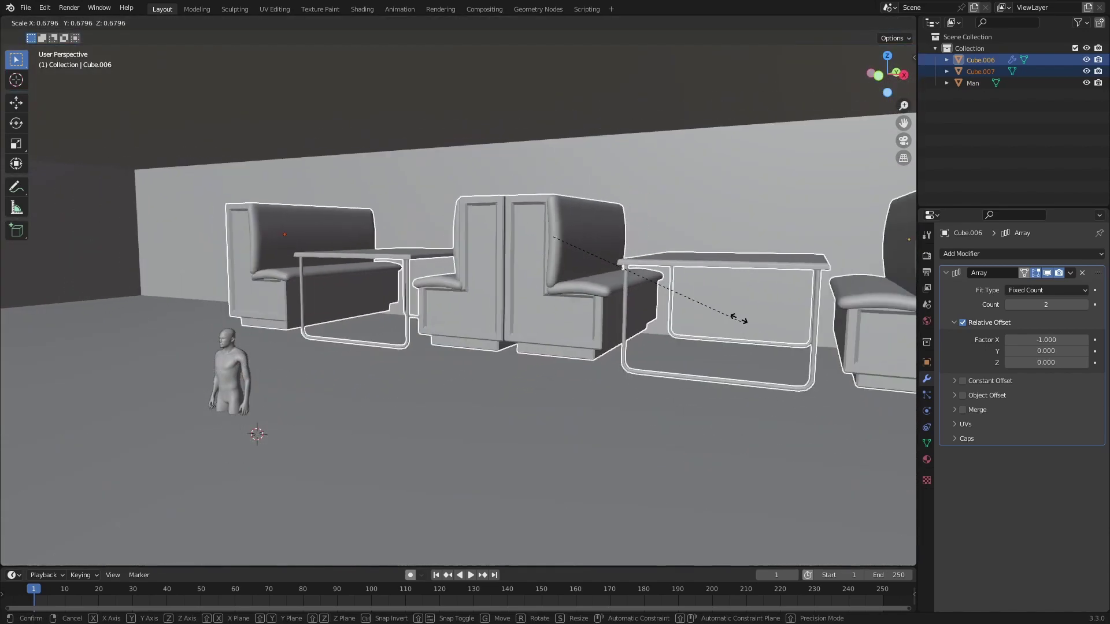
{"action": "left_click", "coordinate": [697, 283]}
{"action": "key", "text": "alt+s"}
{"action": "middle_click_drag", "start_coordinate": [506, 333], "coordinate": [425, 345]}
{"action": "middle_click_drag", "start_coordinate": [339, 353], "coordinate": [477, 379], "text": "shift"}
{"action": "scroll", "coordinate": [476, 379], "scroll_direction": "up", "scroll_amount": 2}
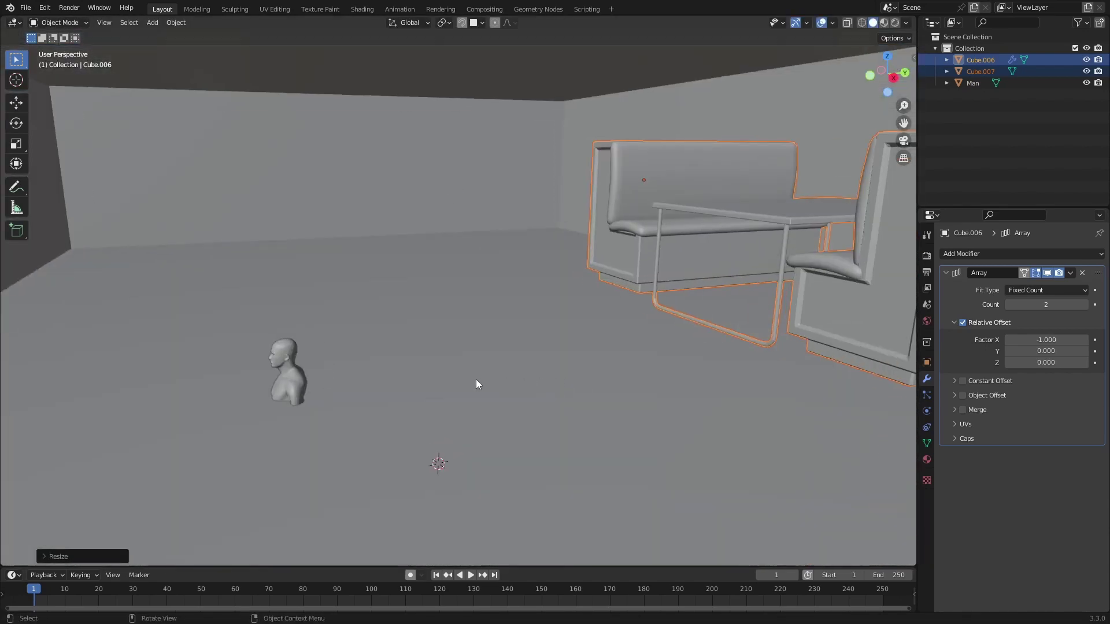
Raise the human figure out of the floor and move it toward the booths.
{"action": "left_click", "coordinate": [297, 370]}
{"action": "key", "text": "g"}
{"action": "left_click", "coordinate": [606, 219]}
{"action": "middle_click_drag", "start_coordinate": [650, 370], "coordinate": [341, 426], "text": "shift"}
{"action": "middle_click_drag", "start_coordinate": [380, 292], "coordinate": [450, 276]}
{"action": "scroll", "coordinate": [449, 277], "scroll_direction": "up", "scroll_amount": 2}
Select the booths and room again and shrink them further to suit the human figure's size.
{"action": "left_click_drag", "start_coordinate": [258, 142], "coordinate": [805, 457]}
{"action": "middle_click_drag", "start_coordinate": [805, 462], "coordinate": [771, 451]}
{"action": "key", "text": "s"}
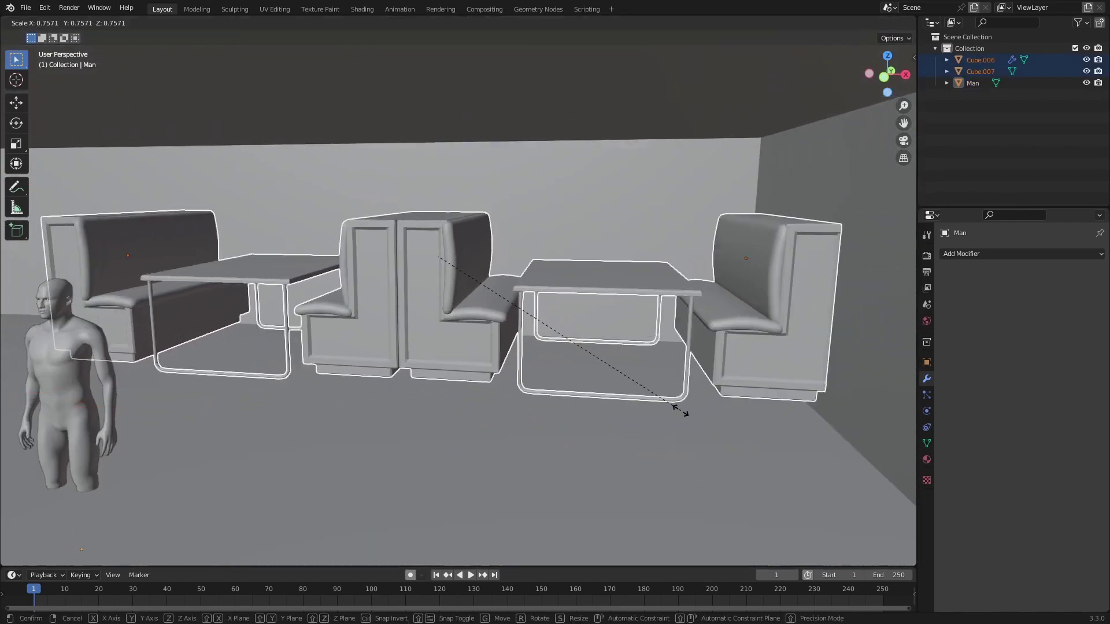
{"action": "left_click", "coordinate": [571, 332]}
Move the human figure up onto the room's floor so it stands beside the booths.
{"action": "scroll", "coordinate": [442, 343], "scroll_direction": "up", "scroll_amount": 2}
{"action": "middle_click_drag", "start_coordinate": [563, 375], "coordinate": [473, 379]}
{"action": "left_click", "coordinate": [150, 295]}
{"action": "key", "text": "g"}
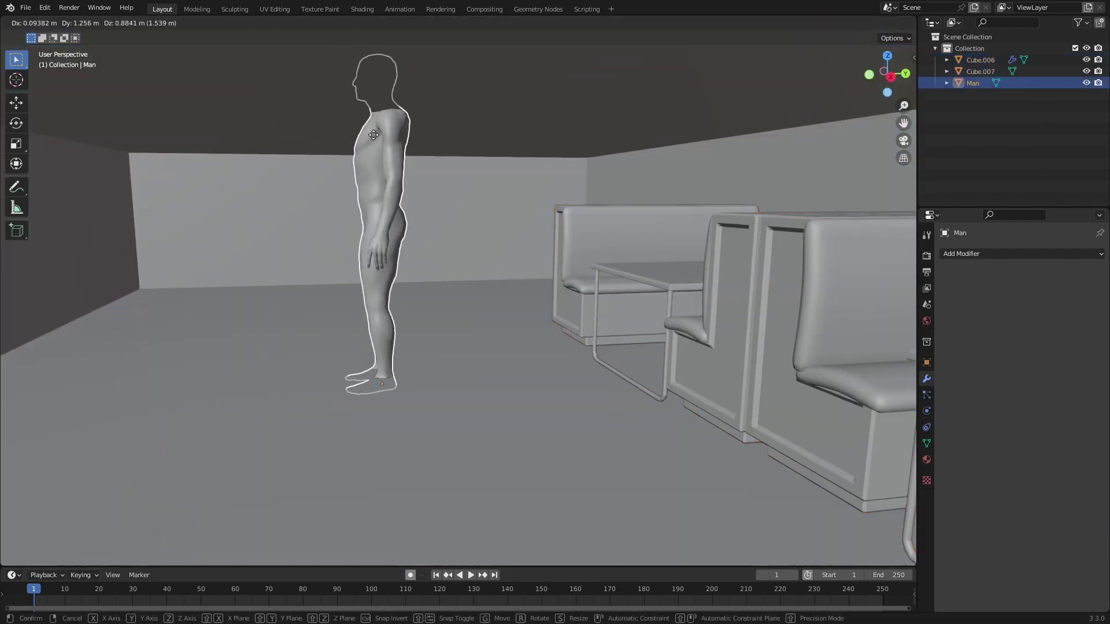
{"action": "left_click", "coordinate": [388, 120]}
{"action": "middle_click_drag", "start_coordinate": [387, 121], "coordinate": [424, 450]}
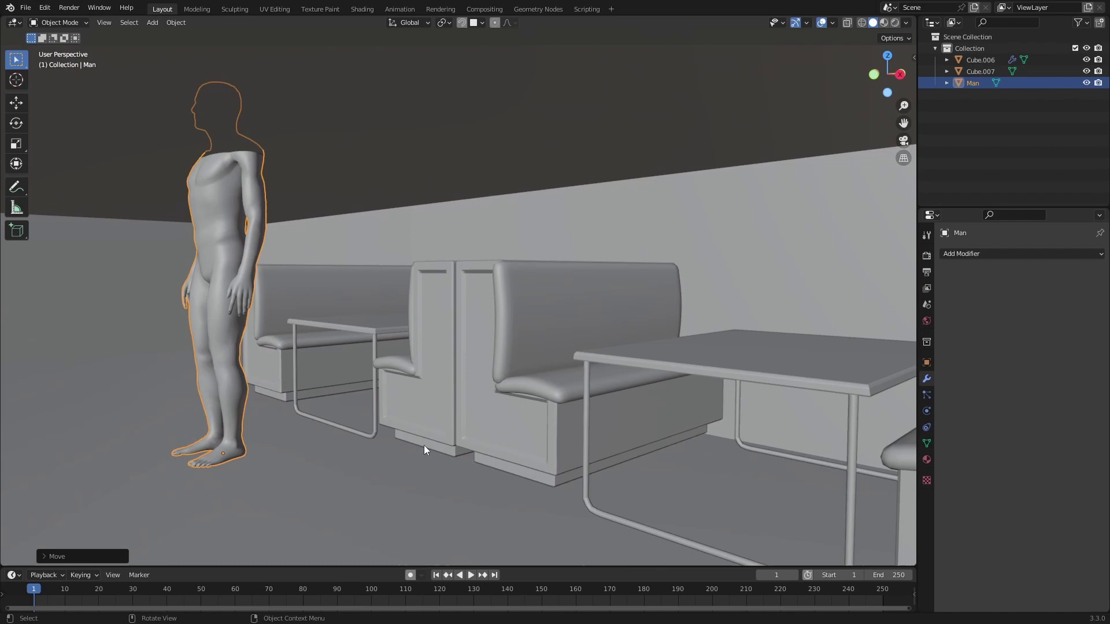
In Edit Mode, move the room's end wall along X and its long wall opposite the booths outward along Y.
{"action": "left_click_drag", "start_coordinate": [595, 532], "coordinate": [598, 532]}
{"action": "key", "text": "s"}
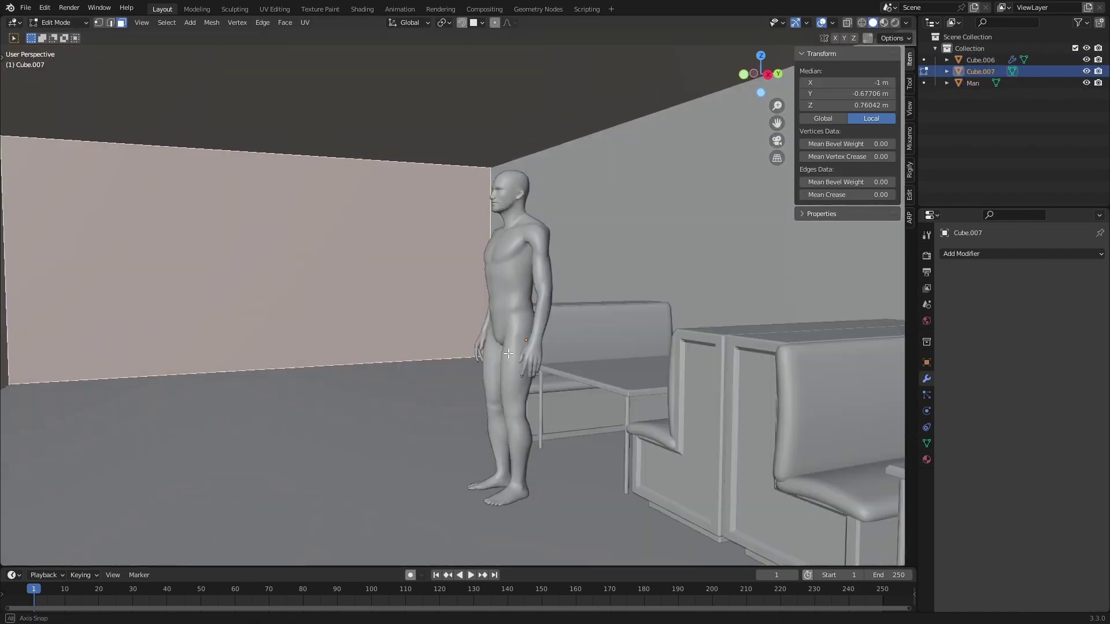
{"action": "key", "text": "g"}
{"action": "key", "text": "x"}
{"action": "middle_click_drag", "start_coordinate": [590, 332], "coordinate": [425, 360]}
{"action": "left_click", "coordinate": [470, 337]}
{"action": "left_click", "coordinate": [523, 364]}
{"action": "middle_click_drag", "start_coordinate": [523, 364], "coordinate": [556, 367]}
{"action": "key", "text": "g"}
{"action": "key", "text": "y"}
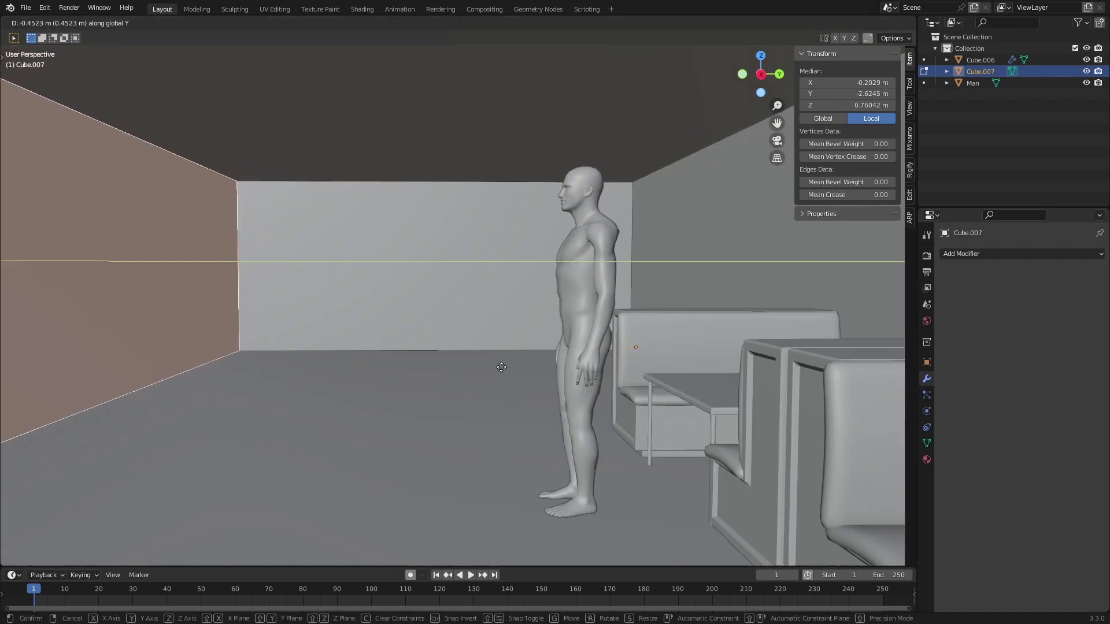
{"action": "left_click", "coordinate": [279, 357]}
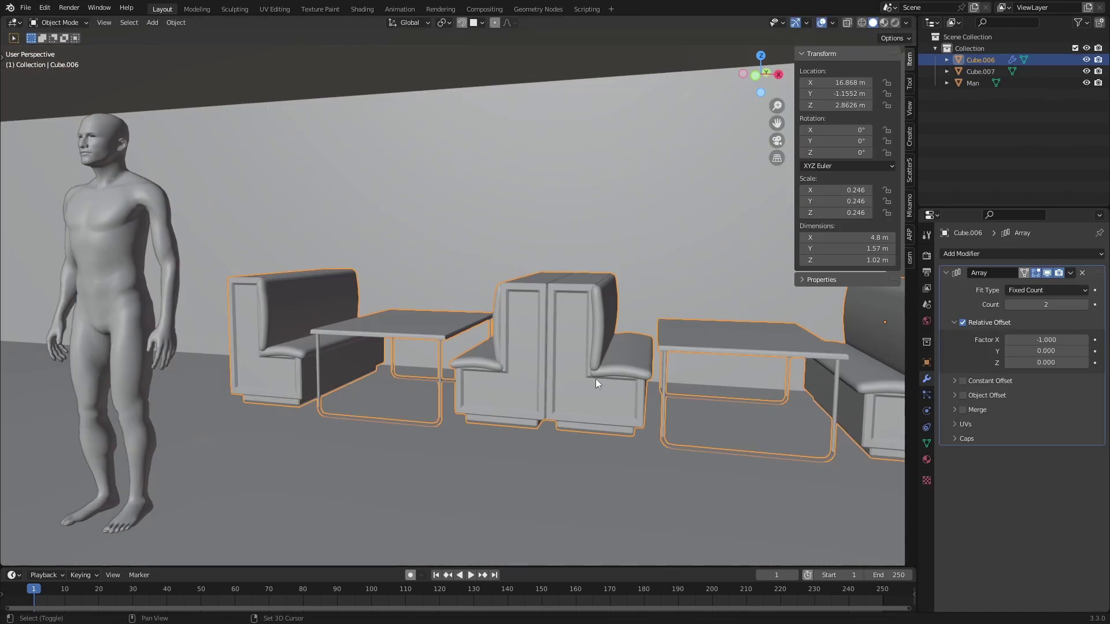
Scale the arrayed booths up about 1.2 times and adjust their height along Z.
{"action": "key", "text": "s"}
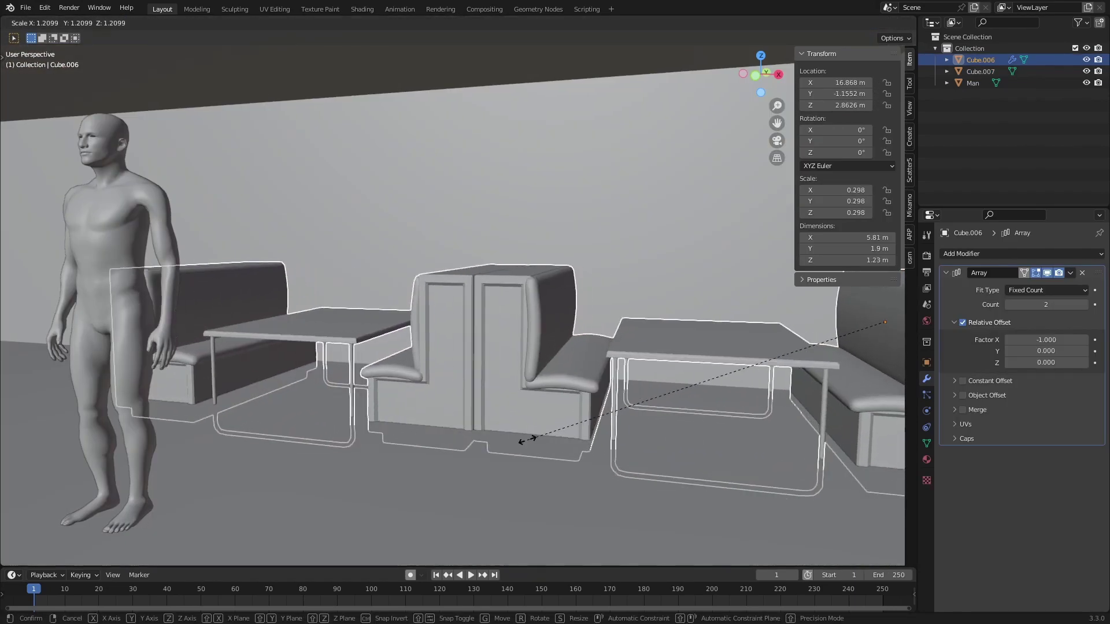
{"action": "left_click", "coordinate": [538, 450]}
{"action": "key", "text": "g"}
{"action": "key", "text": "z"}
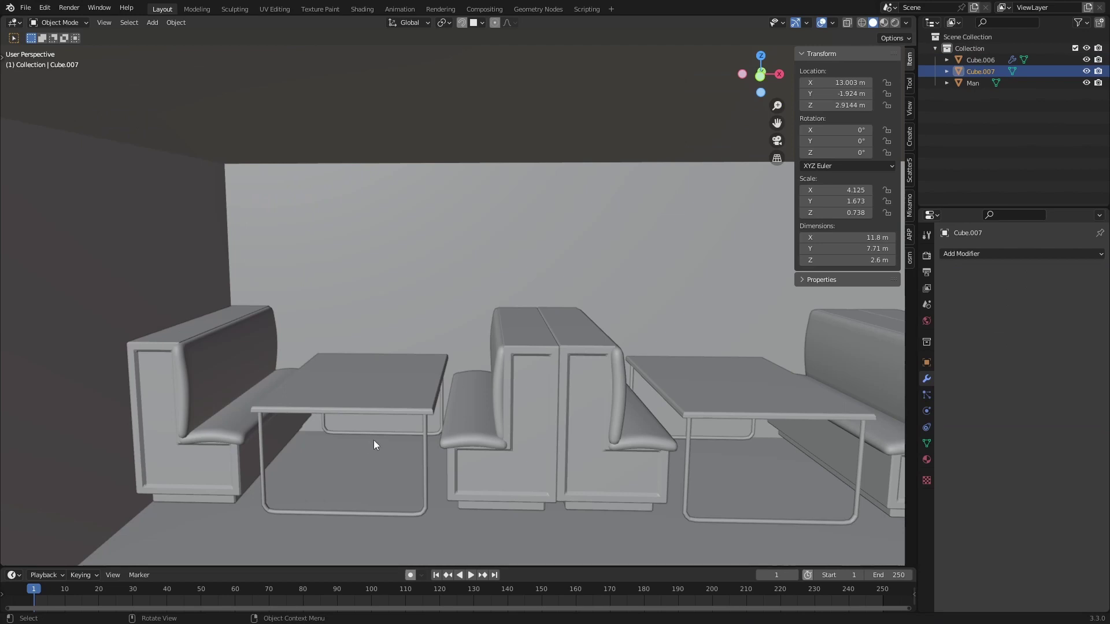
Add a cube at the wall above the first table, scale it to about 0.97 m and stretch it to about 1.59 m along X.
{"action": "key", "text": "shift+a"}
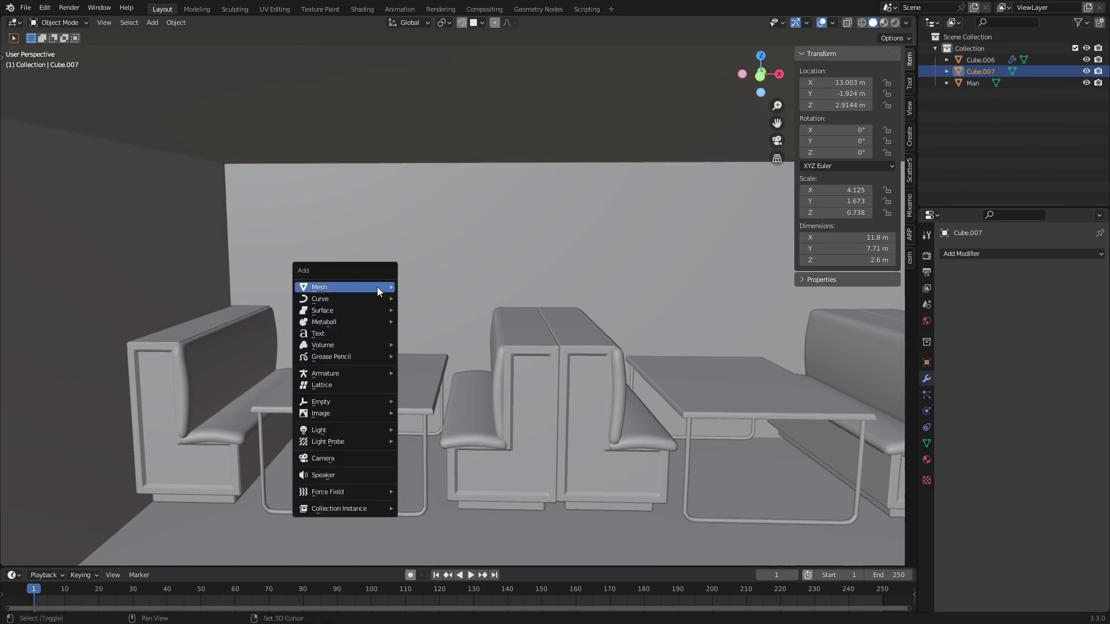
{"action": "mouse_move", "coordinate": [347, 288]}
{"action": "left_click", "coordinate": [495, 293]}
{"action": "key", "text": "s"}
{"action": "left_click", "coordinate": [474, 318]}
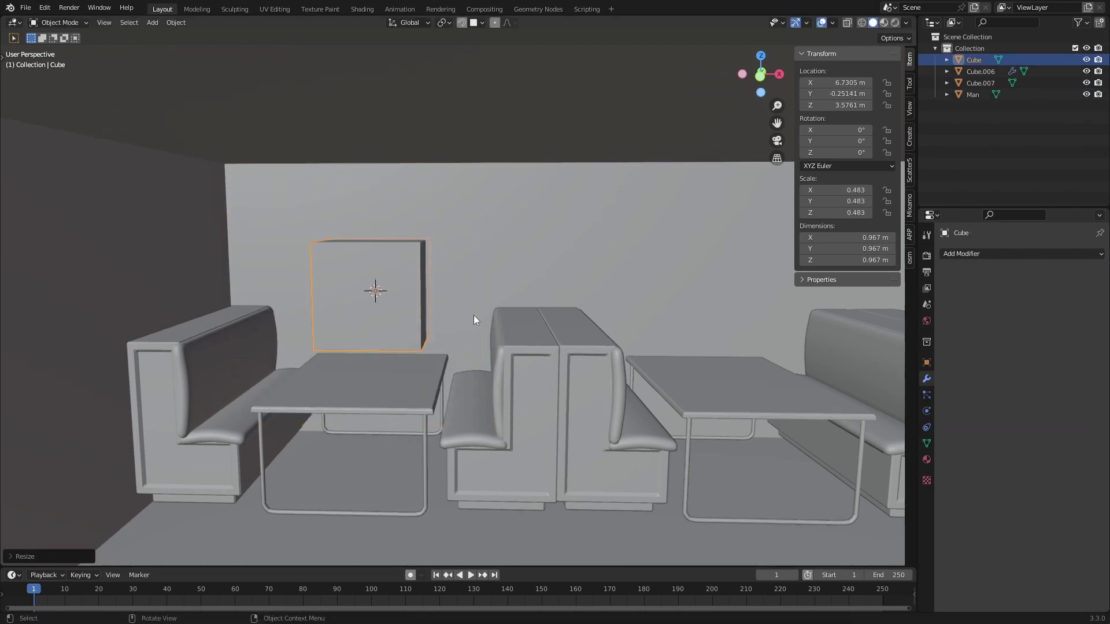
{"action": "key", "text": "x"}
{"action": "left_click", "coordinate": [519, 297]}
Raise the cube along Z, make it about 1.06 m high and thin it to about 0.13 m along Y.
{"action": "key", "text": "g"}
{"action": "middle_click_drag", "start_coordinate": [431, 347], "coordinate": [342, 324]}
{"action": "key", "text": "z"}
{"action": "left_click", "coordinate": [404, 347]}
{"action": "key", "text": "s"}
{"action": "key", "text": "z"}
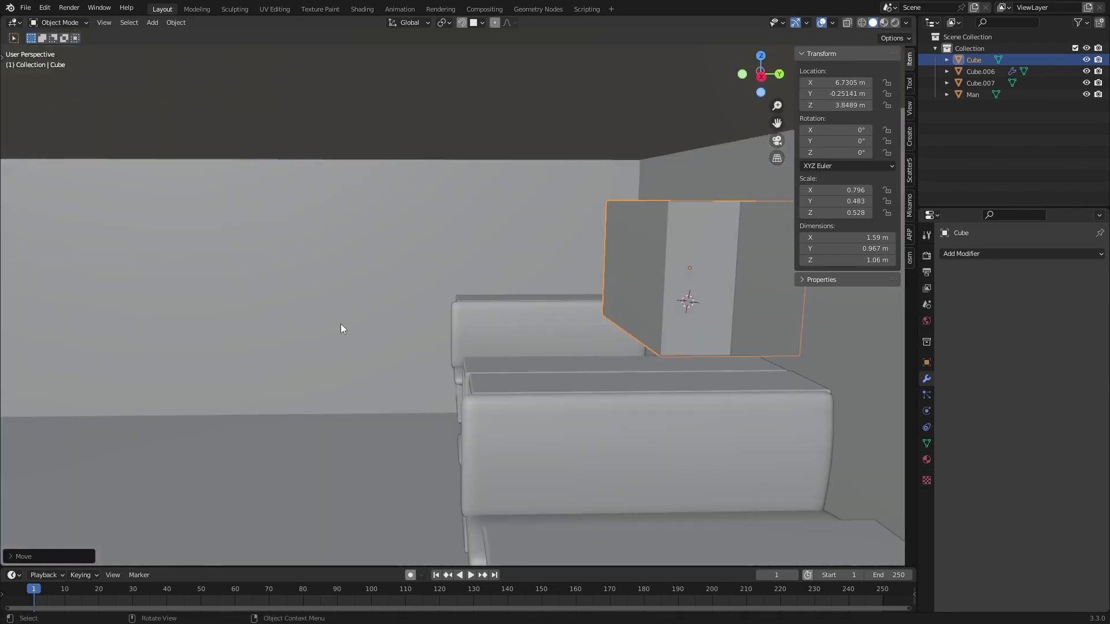
{"action": "key", "text": "s"}
{"action": "key", "text": "y"}
{"action": "left_click", "coordinate": [504, 374]}
In Edit Mode, delete the thin cube's front and back faces, leaving an open window frame.
{"action": "key", "text": "Tab"}
{"action": "middle_click_drag", "start_coordinate": [504, 376], "coordinate": [435, 287]}
{"action": "key", "text": "alt+z"}
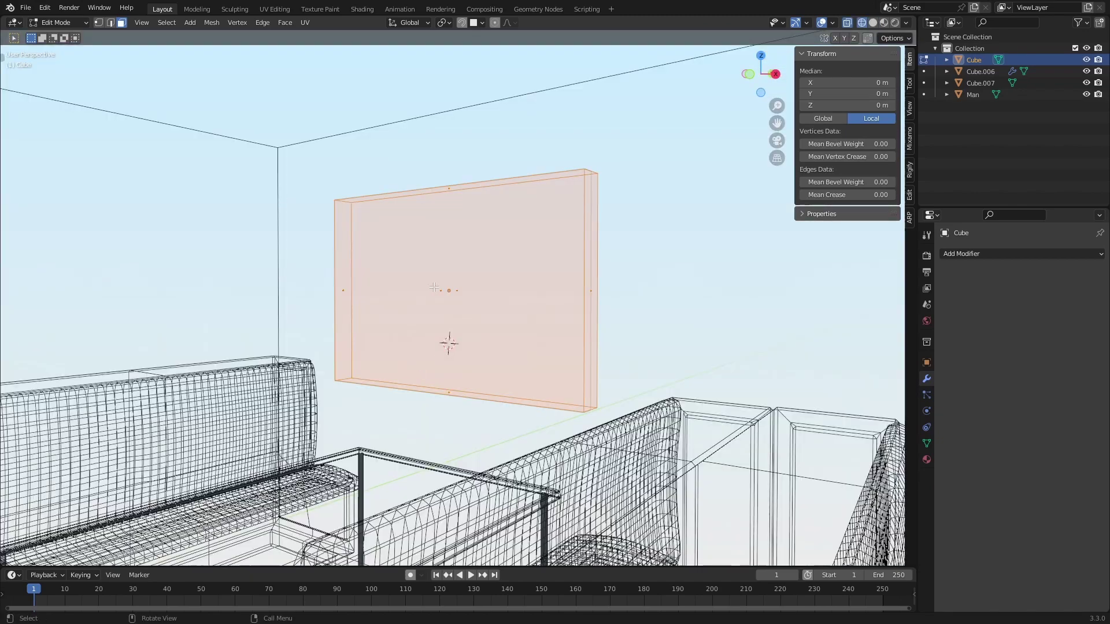
{"action": "left_click_drag", "start_coordinate": [516, 307], "coordinate": [511, 319]}
{"action": "key", "text": "x"}
{"action": "left_click", "coordinate": [504, 338]}
{"action": "key", "text": "z"}
{"action": "left_click", "coordinate": [716, 365]}
{"action": "key", "text": "Tab"}
{"action": "middle_click_drag", "start_coordinate": [520, 386], "coordinate": [595, 399]}
{"action": "left_click", "coordinate": [958, 258]}
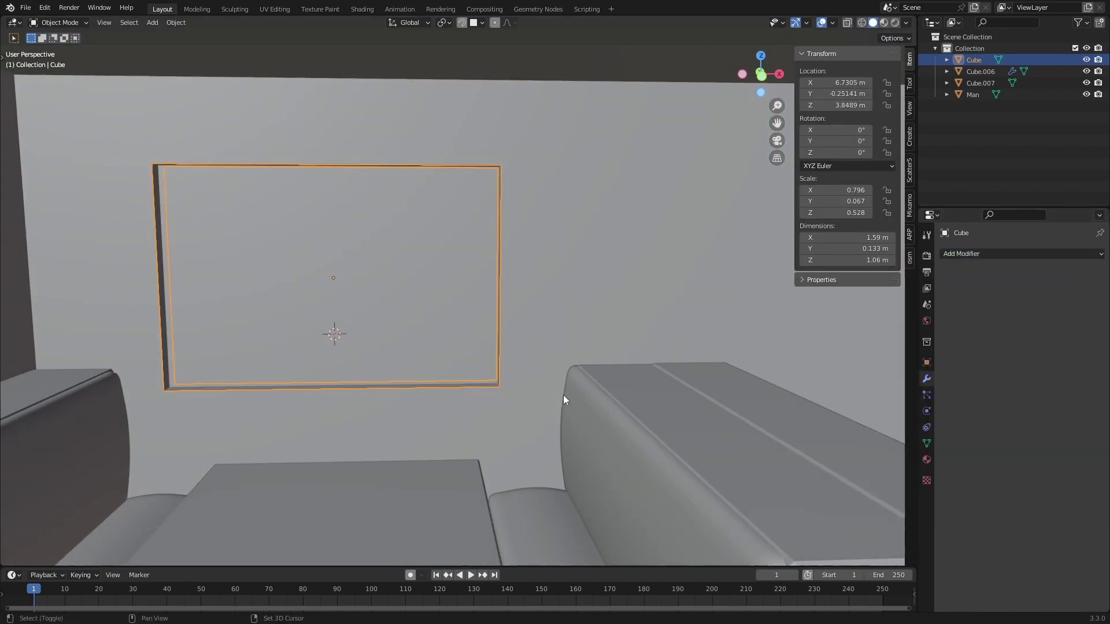
Duplicate the open frame in place and scale the copy up slightly to about 1.61 by 1.07 m.
{"action": "key", "text": "shift+d"}
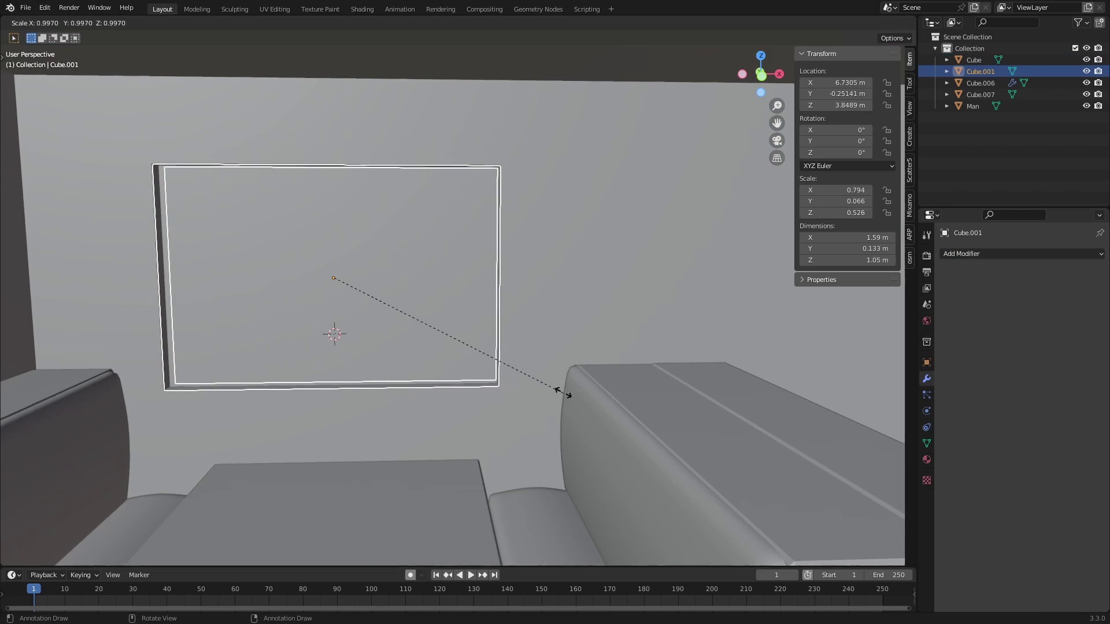
{"action": "left_click", "coordinate": [564, 392]}
{"action": "key", "text": "s"}
{"action": "left_click", "coordinate": [516, 391]}
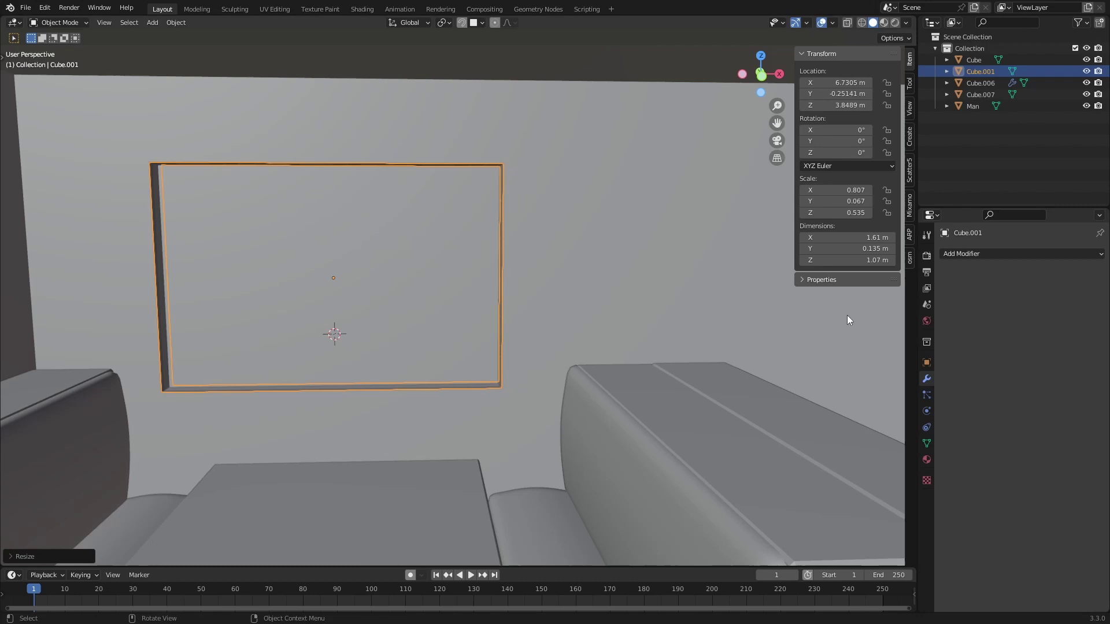
Add a Solidify modifier to the copy, apply its rotation and scale, and use a 0.04 m thickness with Even Thickness.
{"action": "left_click", "coordinate": [1014, 255]}
{"action": "left_click", "coordinate": [871, 451]}
{"action": "key", "text": "ctrl+a"}
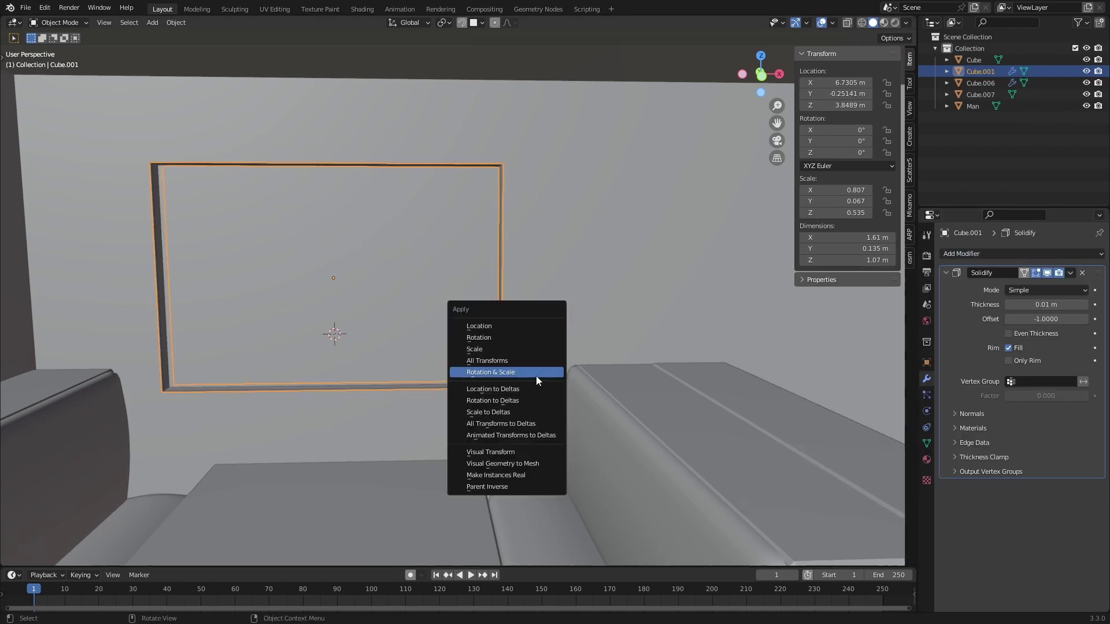
{"action": "left_click", "coordinate": [535, 372]}
{"action": "left_click", "coordinate": [1086, 304]}
{"action": "left_click", "coordinate": [1085, 305]}
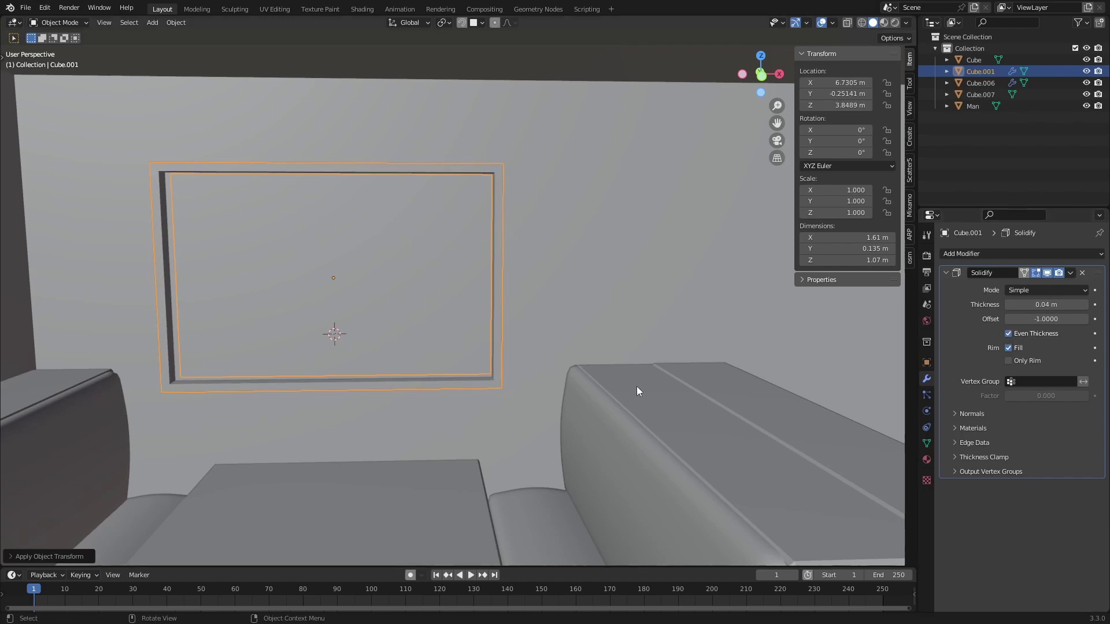
Scale the solidified window frame along Y to a depth of about 0.05 m.
{"action": "middle_click_drag", "start_coordinate": [451, 371], "coordinate": [241, 388]}
{"action": "key", "text": "s"}
{"action": "key", "text": "y"}
{"action": "right_click", "coordinate": [538, 396]}
{"action": "key", "text": "s"}
{"action": "key", "text": "y"}
{"action": "left_click", "coordinate": [485, 378]}
{"action": "middle_click_drag", "start_coordinate": [484, 377], "coordinate": [387, 417]}
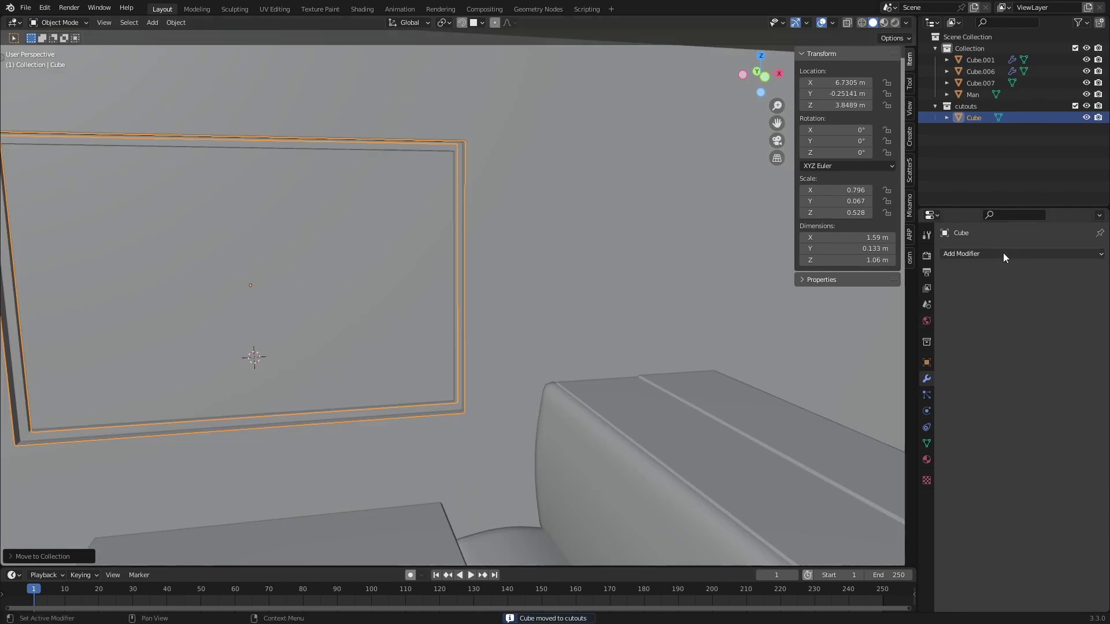
Add an Array modifier to the window cutter, using a constant X offset of 3.77 m instead of the relative offset.
{"action": "left_click", "coordinate": [1004, 258]}
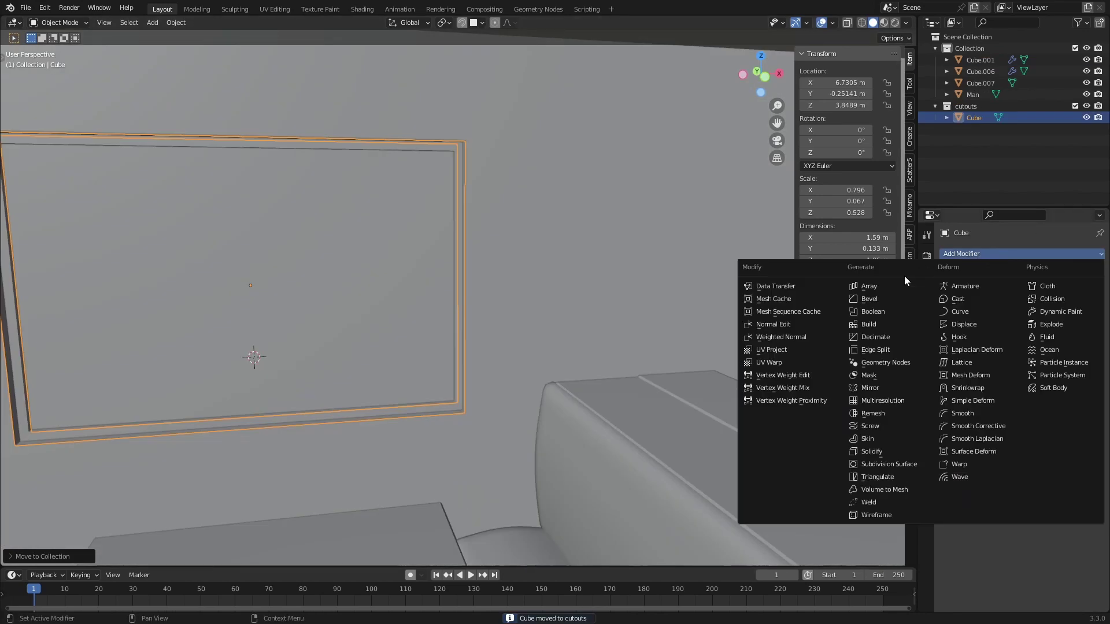
{"action": "left_click", "coordinate": [862, 286]}
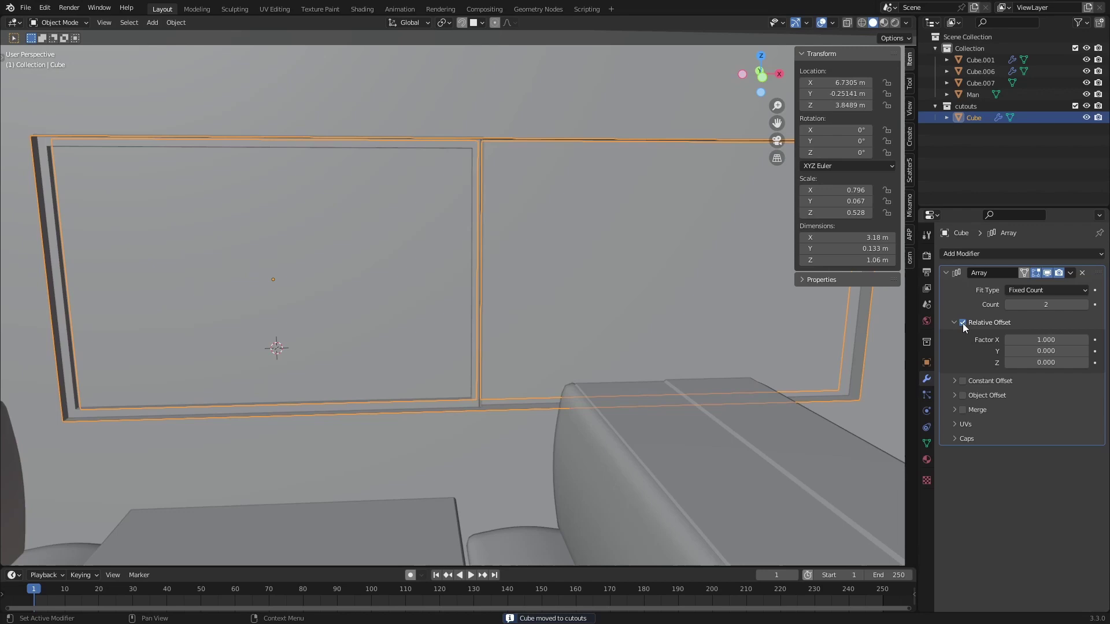
{"action": "left_click", "coordinate": [963, 323]}
{"action": "left_click", "coordinate": [962, 381]}
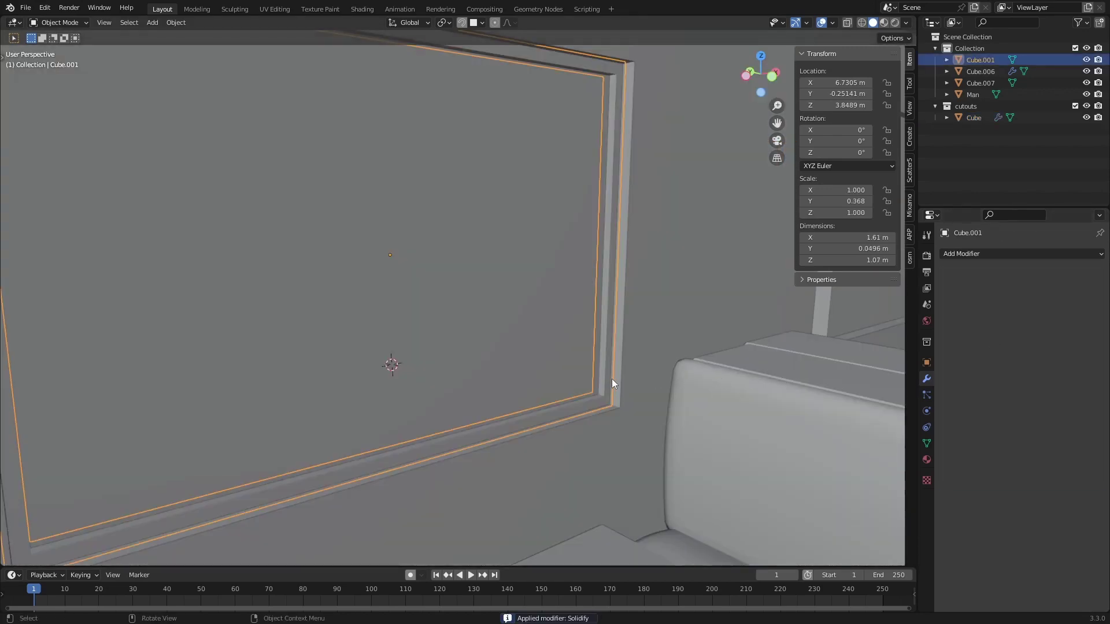
Select the window cutter and move it to the cutouts collection.
{"action": "left_click", "coordinate": [613, 380]}
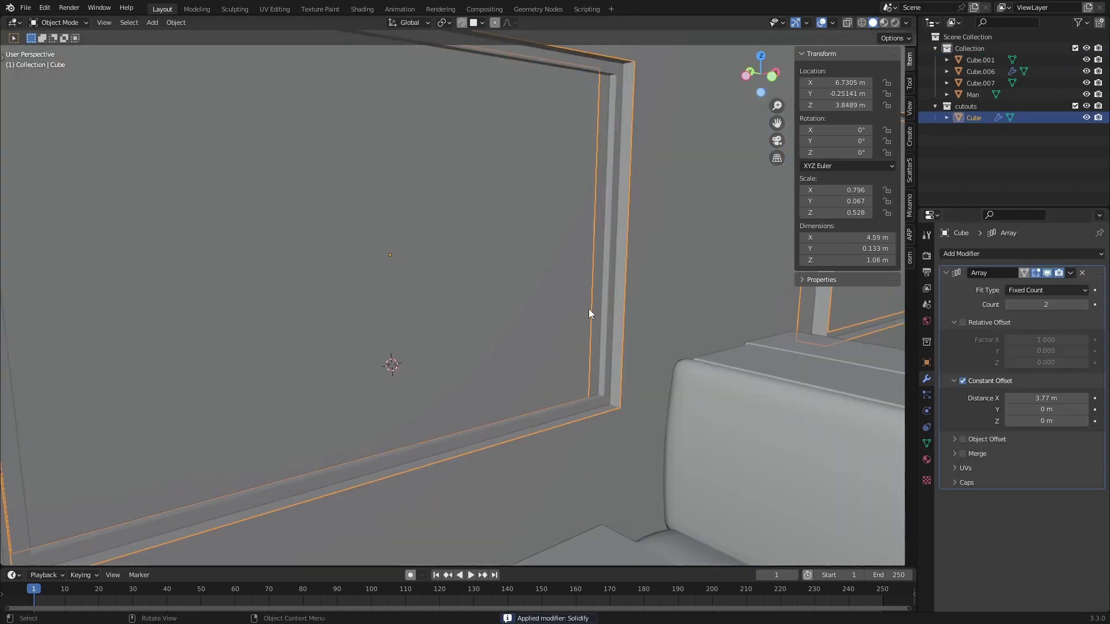
{"action": "key", "text": "m"}
{"action": "left_click", "coordinate": [578, 349]}
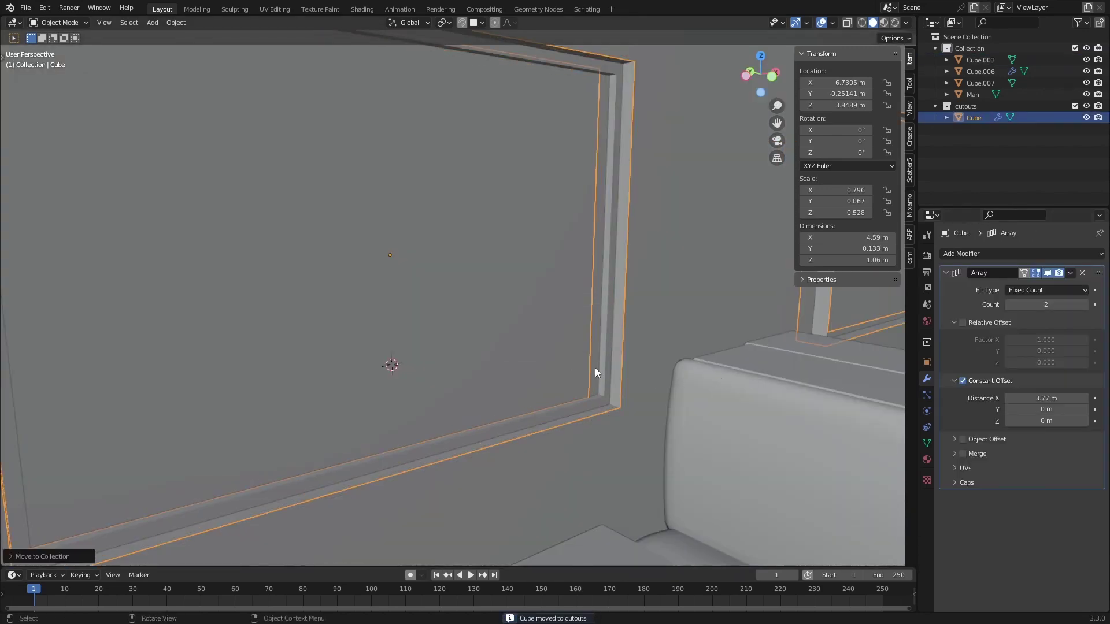
Add a Boolean Difference modifier to the room with operand type Collection, using the cutouts collection.
{"action": "left_click", "coordinate": [732, 341]}
{"action": "middle_click_drag", "start_coordinate": [732, 341], "coordinate": [684, 390]}
{"action": "left_click", "coordinate": [981, 254]}
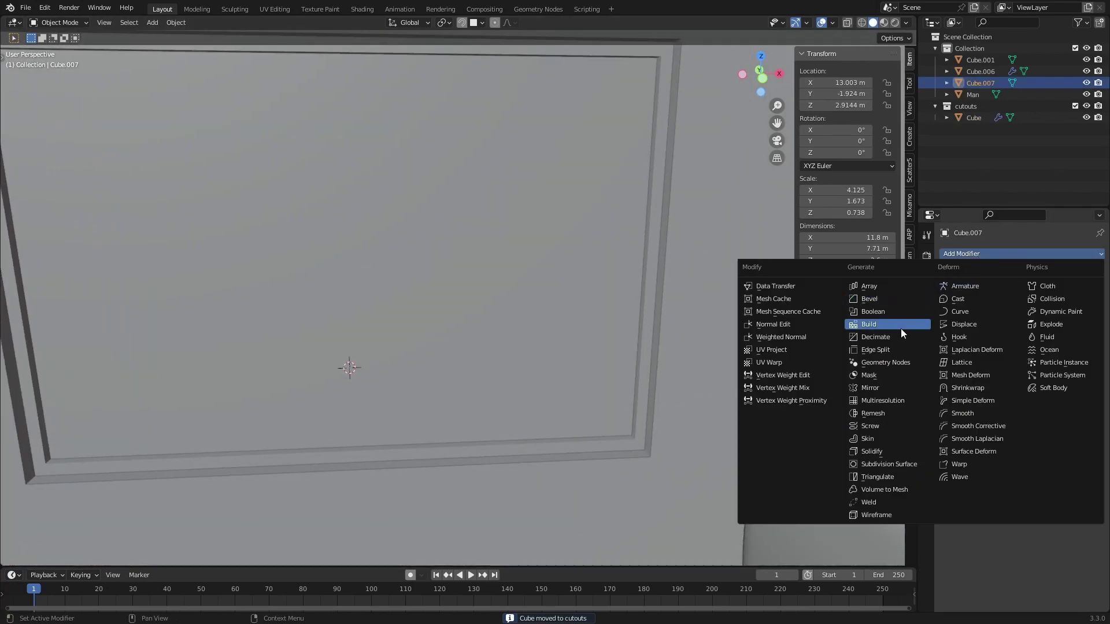
{"action": "scroll", "coordinate": [623, 444], "scroll_direction": "down", "scroll_amount": 5}
{"action": "left_click", "coordinate": [577, 385]}
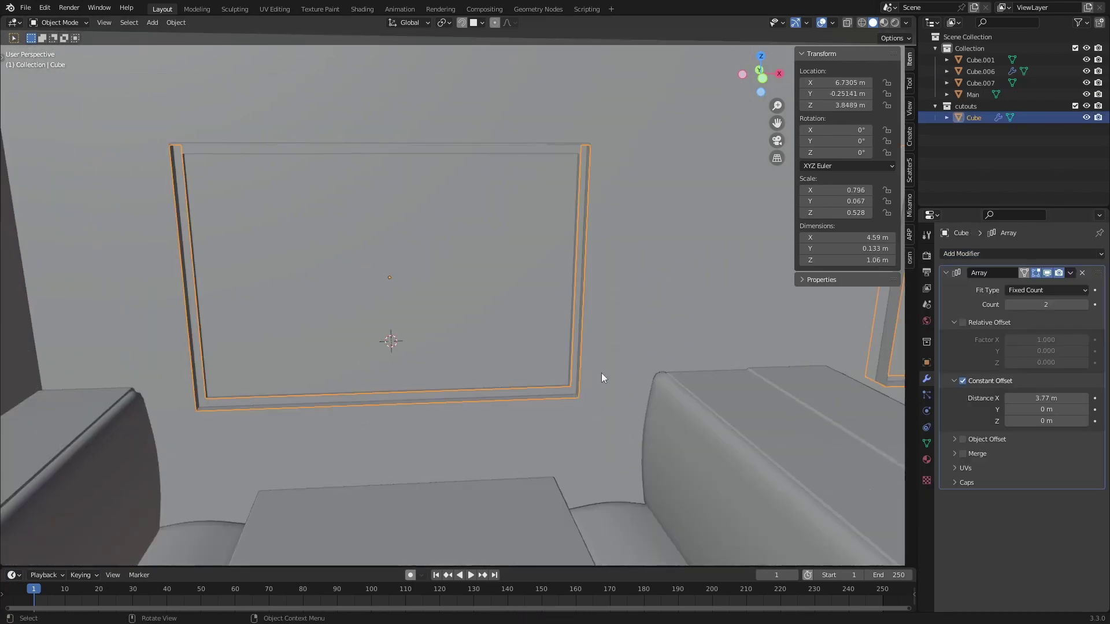
{"action": "left_click", "coordinate": [671, 362]}
{"action": "left_click", "coordinate": [984, 254]}
{"action": "left_click", "coordinate": [874, 313]}
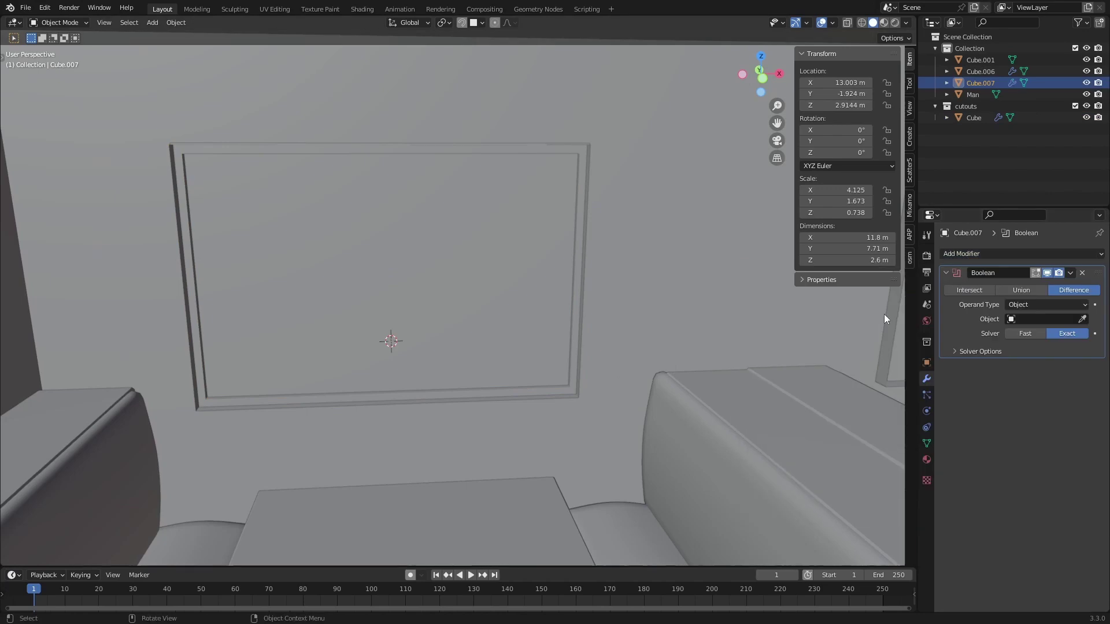
{"action": "left_click", "coordinate": [1039, 330]}
{"action": "left_click", "coordinate": [1047, 320]}
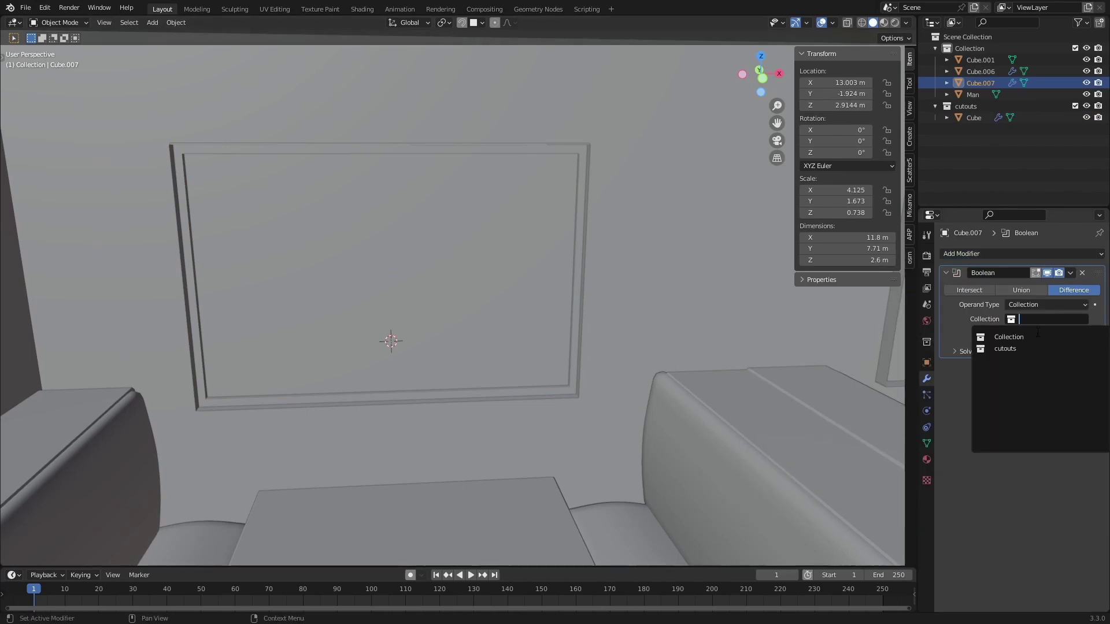
{"action": "left_click", "coordinate": [1028, 350]}
Select the window frame and the cutter, and raise the cutter's array count to 4.
{"action": "middle_click_drag", "start_coordinate": [665, 405], "coordinate": [508, 367]}
{"action": "left_click", "coordinate": [502, 368]}
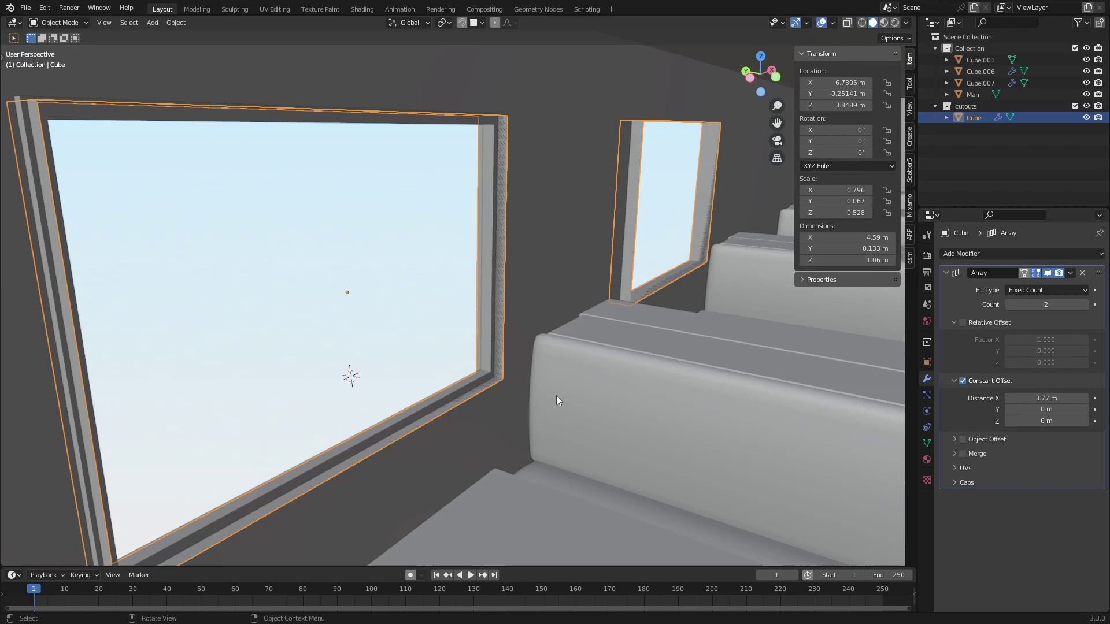
{"action": "middle_click_drag", "start_coordinate": [630, 401], "coordinate": [613, 419]}
{"action": "middle_click_drag", "start_coordinate": [898, 514], "coordinate": [770, 516]}
{"action": "left_click", "coordinate": [1083, 308]}
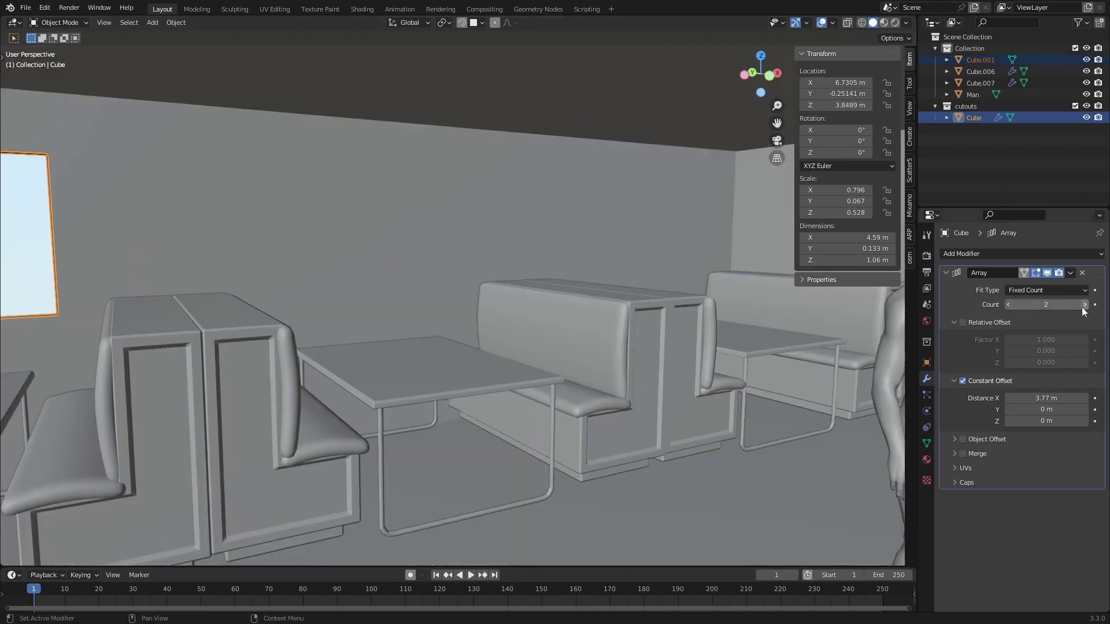
{"action": "left_click", "coordinate": [1085, 305]}
{"action": "left_click", "coordinate": [1084, 304]}
Copy the cutter's Array modifier to the window frame and apply the frame's scale.
{"action": "middle_click_drag", "start_coordinate": [794, 343], "coordinate": [524, 381]}
{"action": "key", "text": "ctrl+l"}
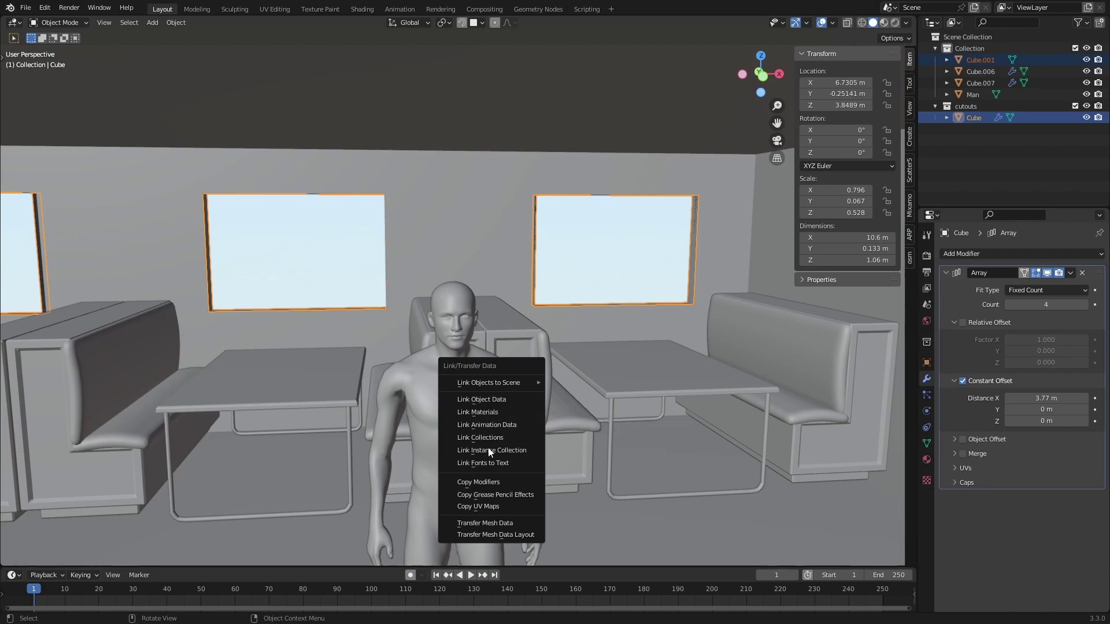
{"action": "left_click", "coordinate": [487, 482]}
{"action": "mouse_move", "coordinate": [488, 482]}
{"action": "middle_mouse_down"}
{"action": "mouse_move", "coordinate": [621, 453]}
{"action": "mouse_move", "coordinate": [532, 416]}
{"action": "mouse_move", "coordinate": [452, 462]}
{"action": "mouse_move", "coordinate": [556, 460]}
{"action": "mouse_move", "coordinate": [492, 468]}
{"action": "middle_mouse_up"}
{"action": "key", "text": "ctrl+a"}
{"action": "left_click", "coordinate": [522, 419]}
Set the window frame array's constant X offset to 3 m.
{"action": "left_click_drag", "start_coordinate": [1047, 399], "coordinate": [1002, 398]}
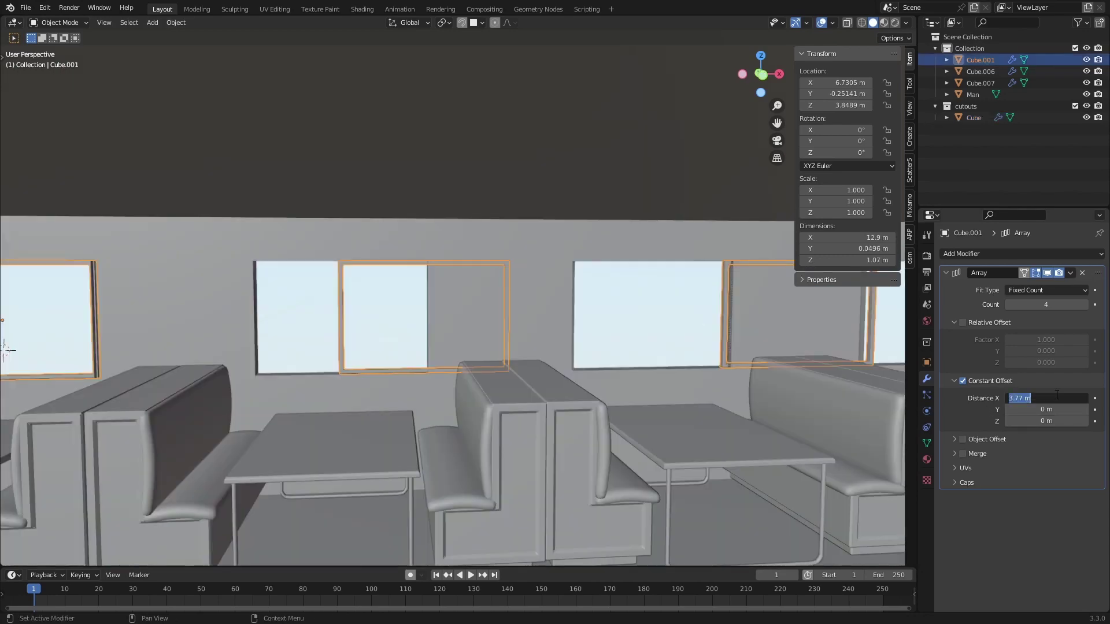
{"action": "type", "text": "3"}
{"action": "key", "text": "Return"}
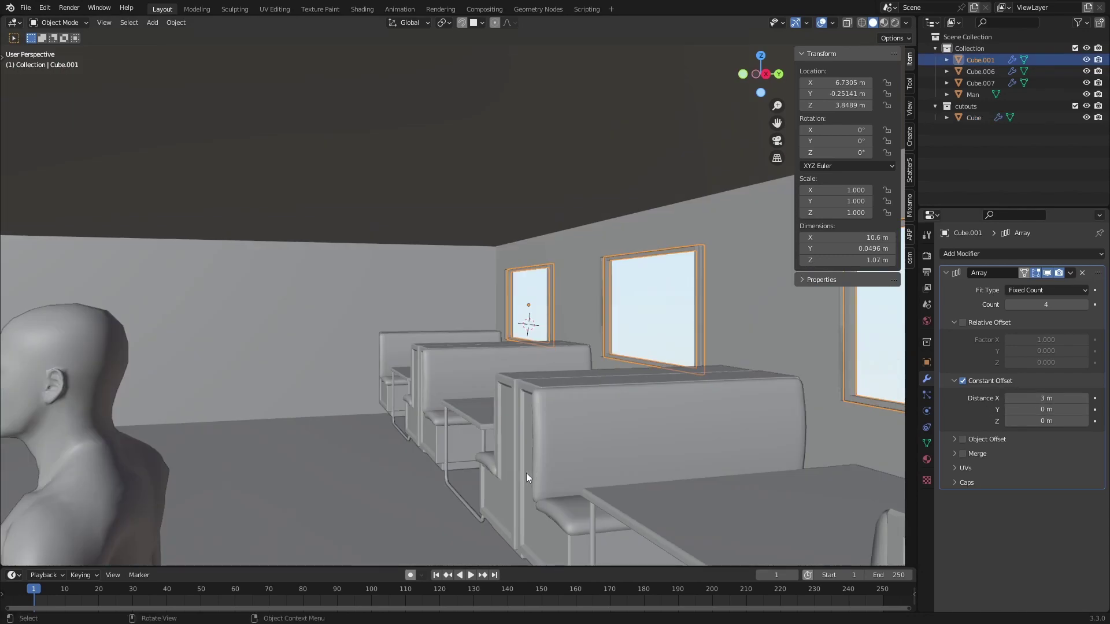
Select the room object and apply its scale.
{"action": "middle_click_drag", "start_coordinate": [526, 473], "coordinate": [324, 313]}
{"action": "left_click", "coordinate": [615, 435]}
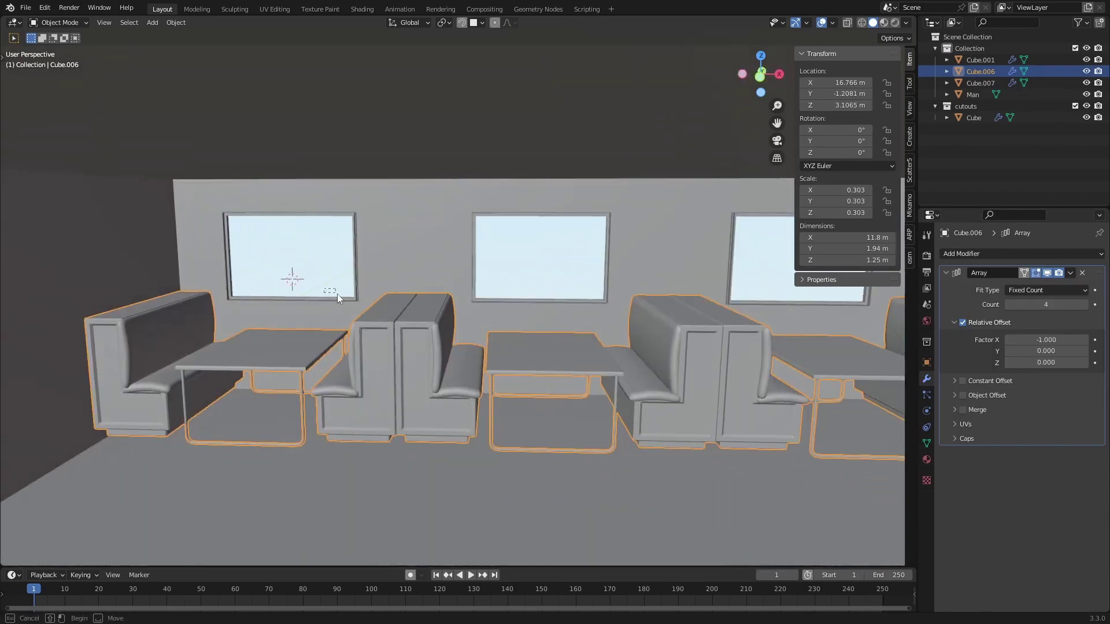
{"action": "left_click_drag", "start_coordinate": [338, 294], "coordinate": [345, 300]}
{"action": "left_click", "coordinate": [325, 324]}
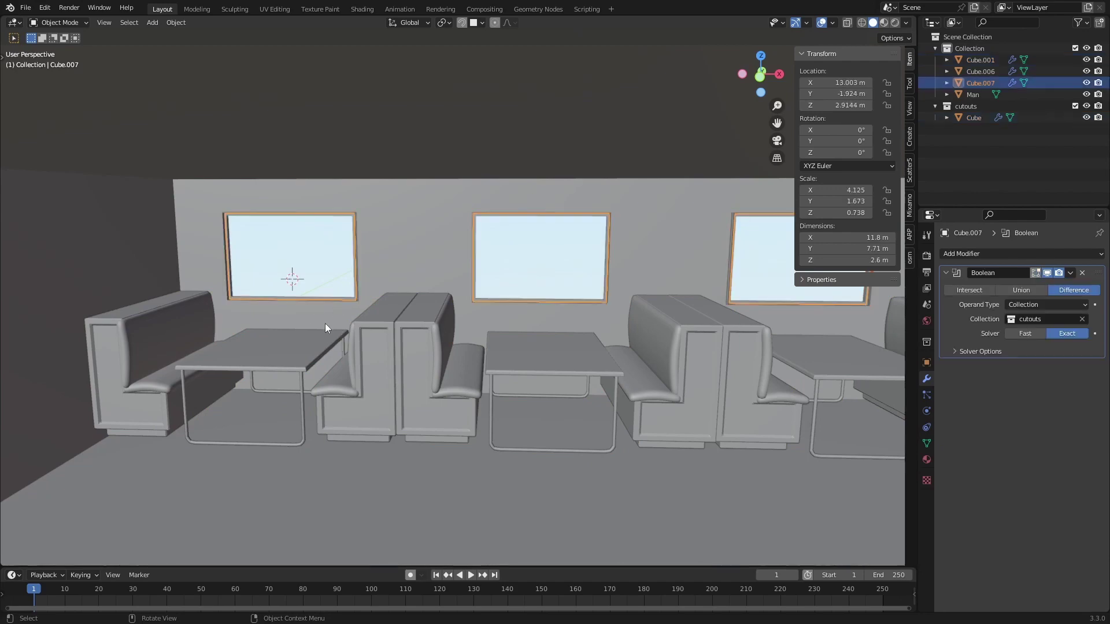
{"action": "middle_click_drag", "start_coordinate": [397, 391], "coordinate": [418, 415]}
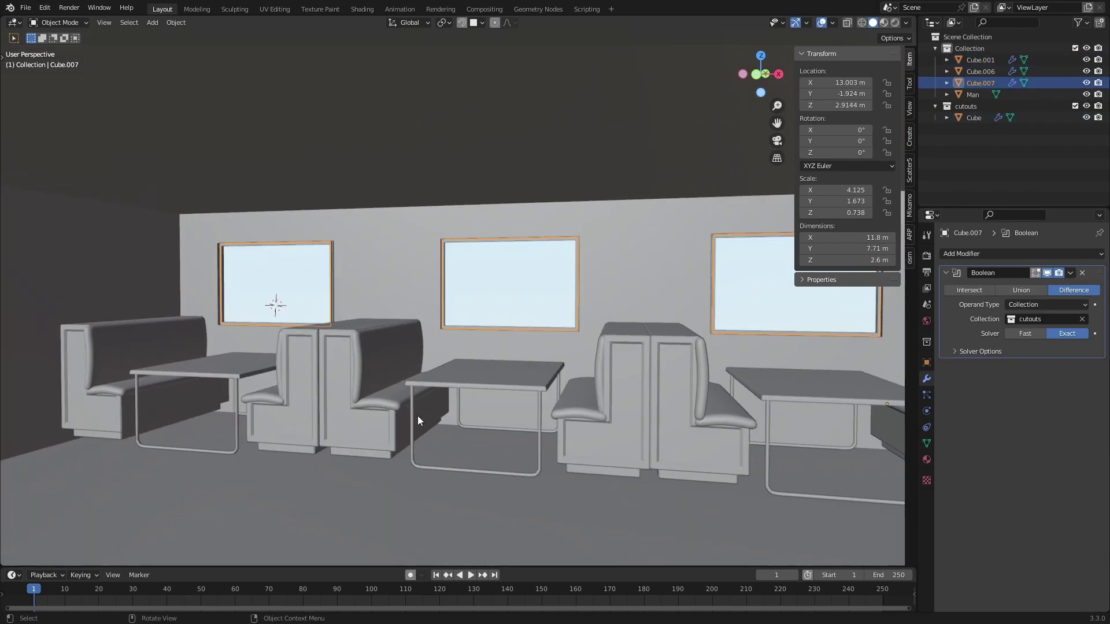
{"action": "left_click_drag", "start_coordinate": [572, 536], "coordinate": [538, 506]}
{"action": "key", "text": "ctrl+a"}
{"action": "left_click", "coordinate": [499, 473]}
Select the room wall opposite the windows and move that face outward along the Y axis to enlarge the interior.
{"action": "middle_click_drag", "start_coordinate": [717, 490], "coordinate": [367, 387]}
{"action": "left_click", "coordinate": [367, 387]}
{"action": "key", "text": "Tab"}
{"action": "left_click", "coordinate": [377, 386]}
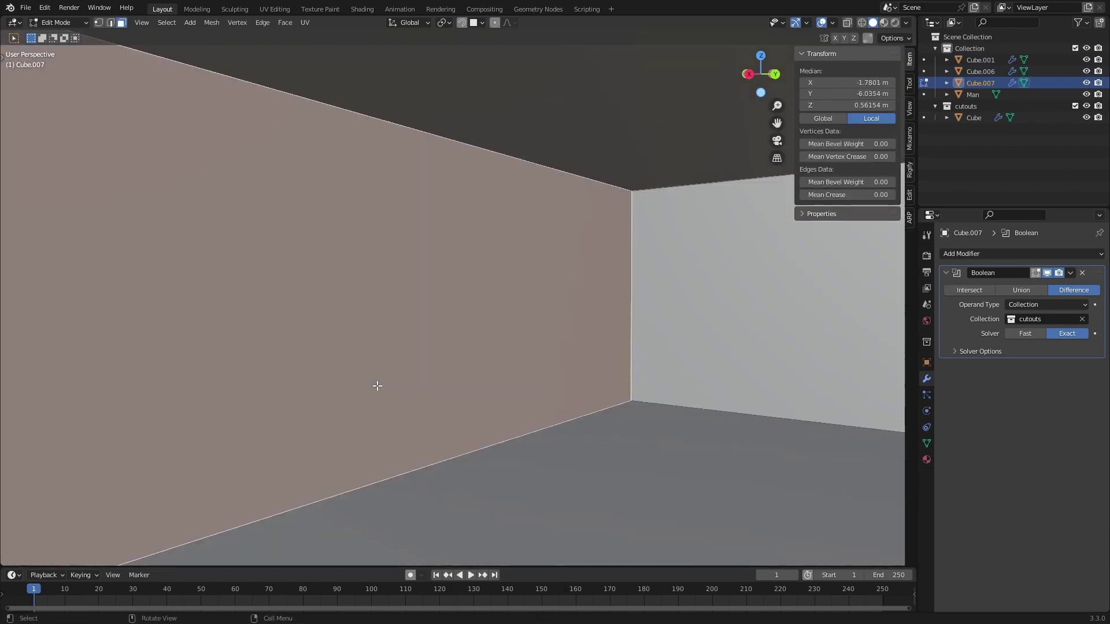
{"action": "key", "text": "g"}
{"action": "key", "text": "y"}
{"action": "left_click", "coordinate": [186, 378]}
Adjust the selected wall face along Y again so the room measures about 14.5 m in that direction.
{"action": "middle_click_drag", "start_coordinate": [186, 379], "coordinate": [414, 420]}
{"action": "scroll", "coordinate": [414, 419], "scroll_direction": "down", "scroll_amount": 1}
{"action": "middle_click_drag", "start_coordinate": [550, 416], "coordinate": [523, 431]}
{"action": "key", "text": "g"}
{"action": "key", "text": "y"}
{"action": "left_click", "coordinate": [456, 407]}
{"action": "key", "text": "Tab"}
Bring the Dining Table model into the room and place a copy of it about 4 m away along the Y axis.
{"action": "left_click", "coordinate": [26, 7]}
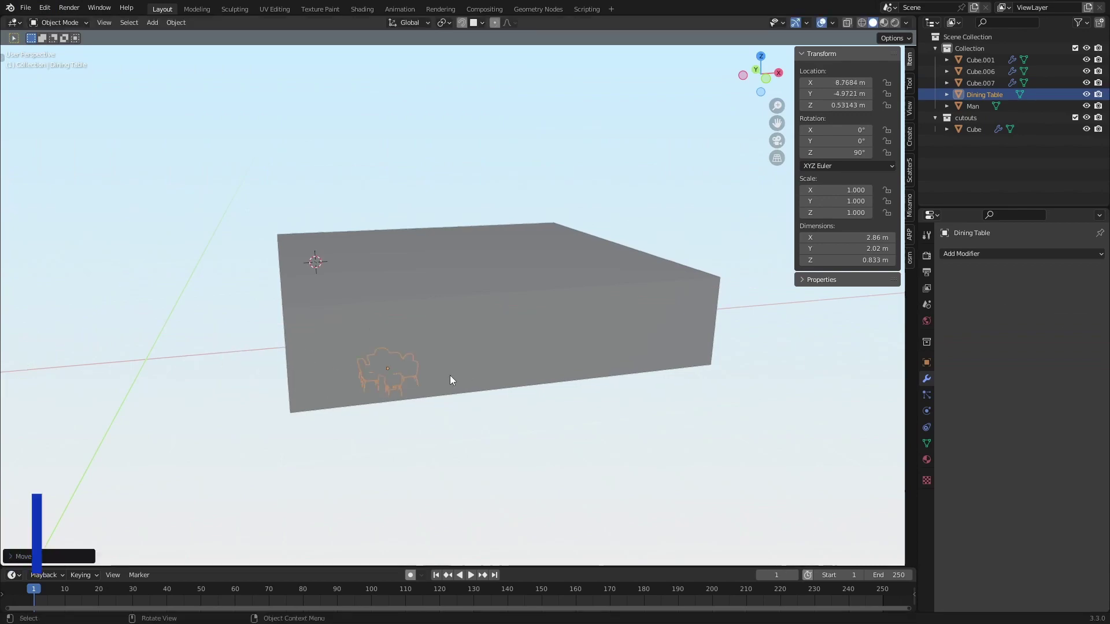
{"action": "key", "text": "g"}
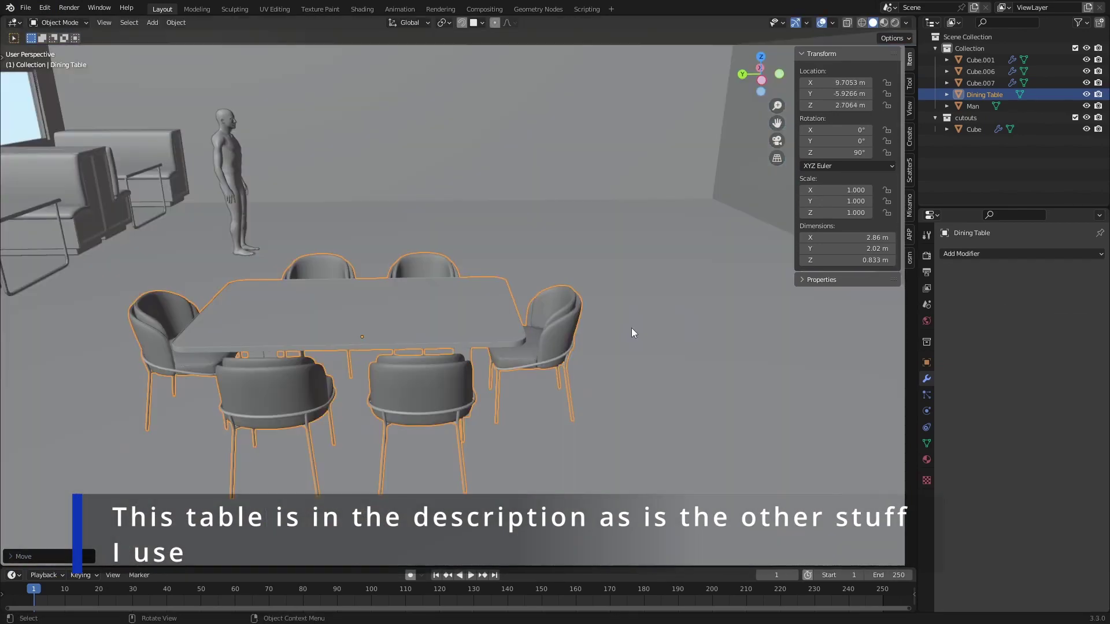
{"action": "left_click", "coordinate": [476, 328], "text": "shift"}
{"action": "left_click", "coordinate": [475, 328], "text": "shift"}
{"action": "key", "text": "shift+d"}
{"action": "key", "text": "y"}
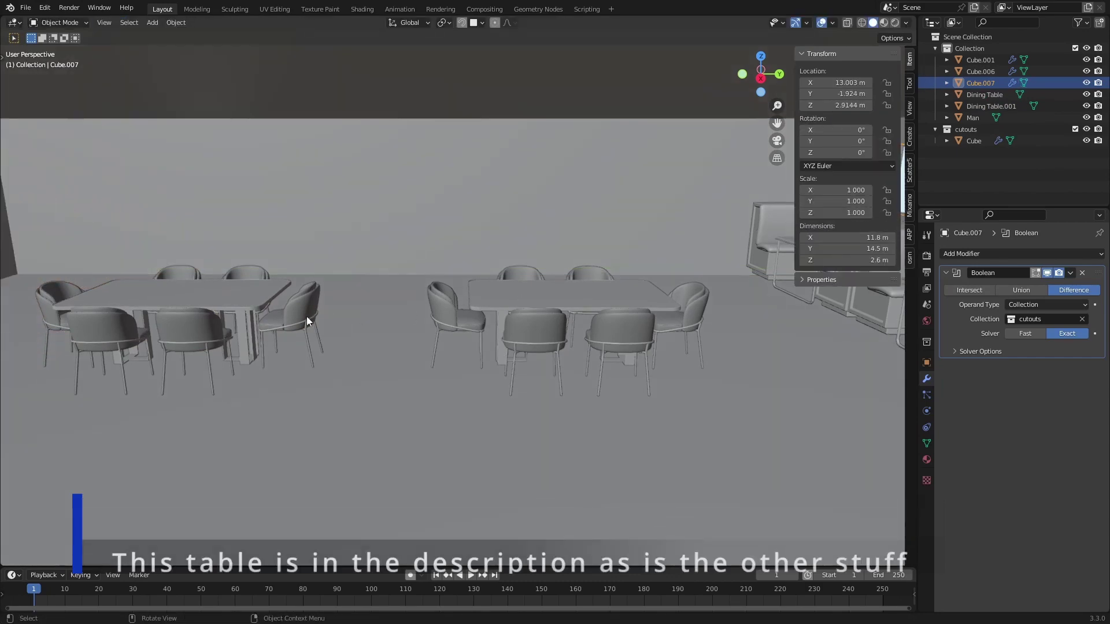
Move both dining tables along the X axis to about 9.24 m and duplicate the pair for a second row.
{"action": "left_click", "coordinate": [173, 295]}
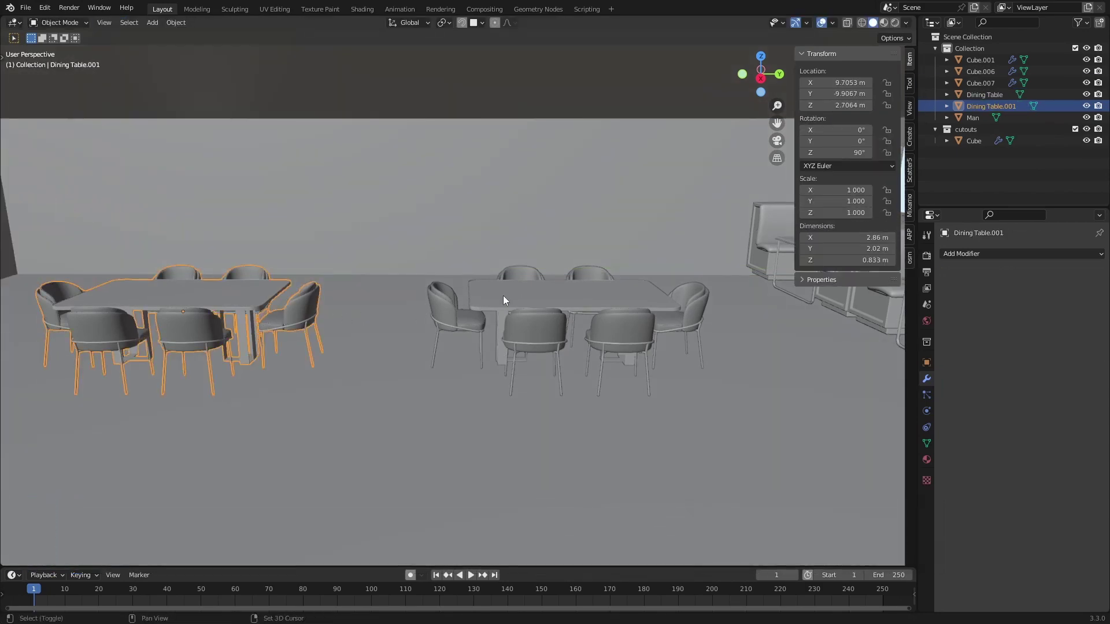
{"action": "left_click", "coordinate": [506, 300], "text": "shift"}
{"action": "key", "text": "g"}
{"action": "key", "text": "x"}
{"action": "left_click", "coordinate": [618, 359]}
{"action": "middle_click_drag", "start_coordinate": [618, 359], "coordinate": [555, 359], "text": "shift"}
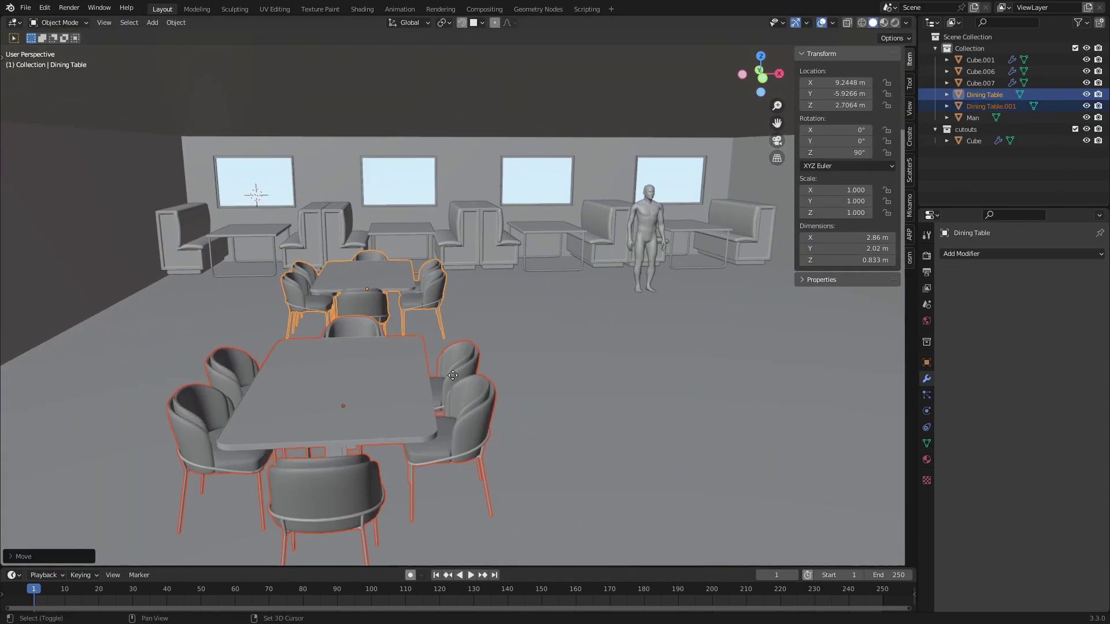
{"action": "key", "text": "shift+d"}
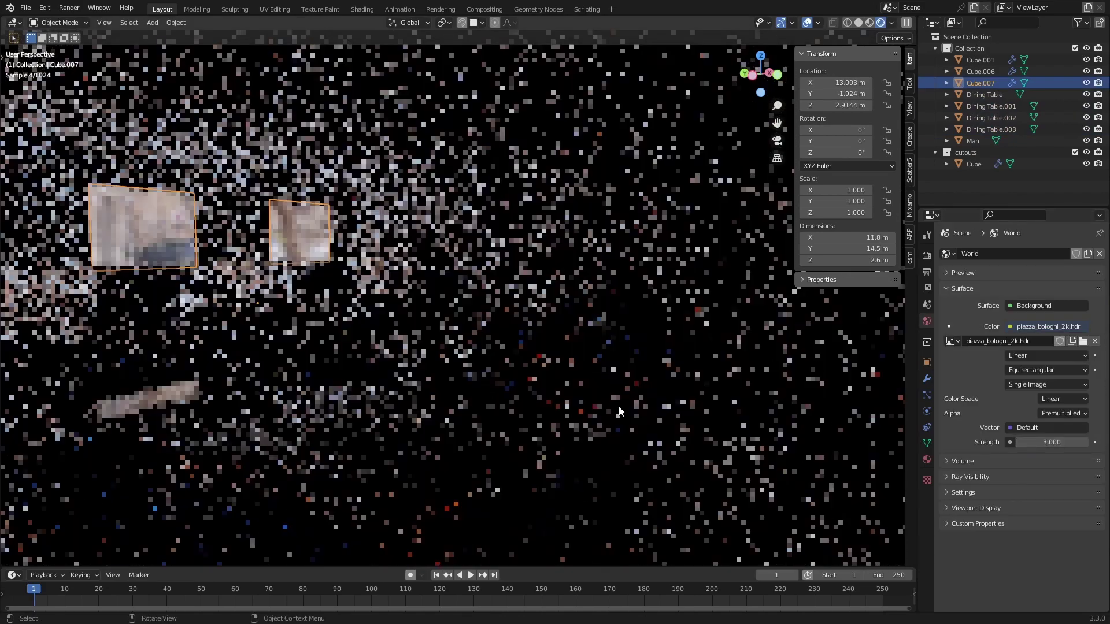
Add a centred loop cut around the inner side of the window frame and fill it with a face for the glass pane.
{"action": "key", "text": "z"}
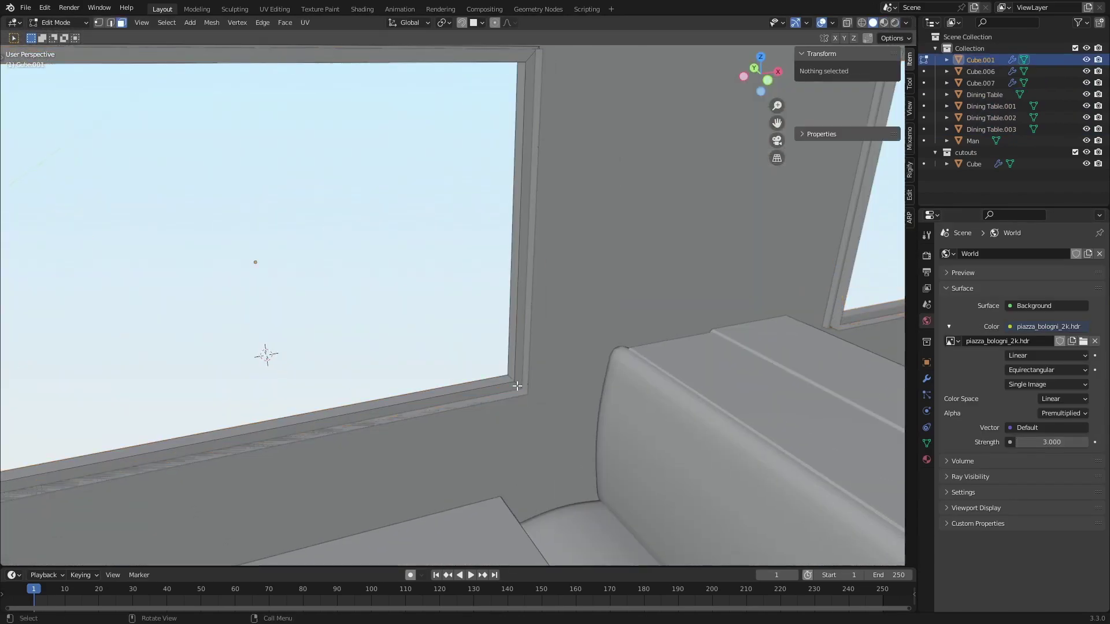
{"action": "scroll", "coordinate": [517, 386], "scroll_direction": "up", "scroll_amount": 5}
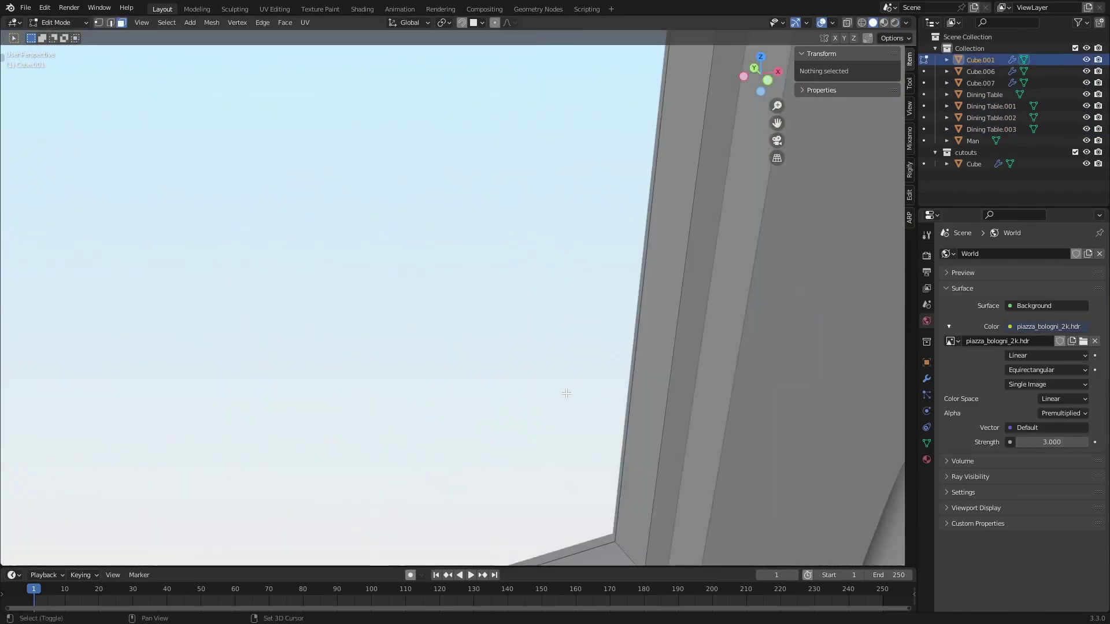
{"action": "middle_click_drag", "start_coordinate": [565, 391], "coordinate": [516, 327], "text": "shift"}
{"action": "key", "text": "ctrl+r"}
{"action": "double_click", "coordinate": [591, 390]}
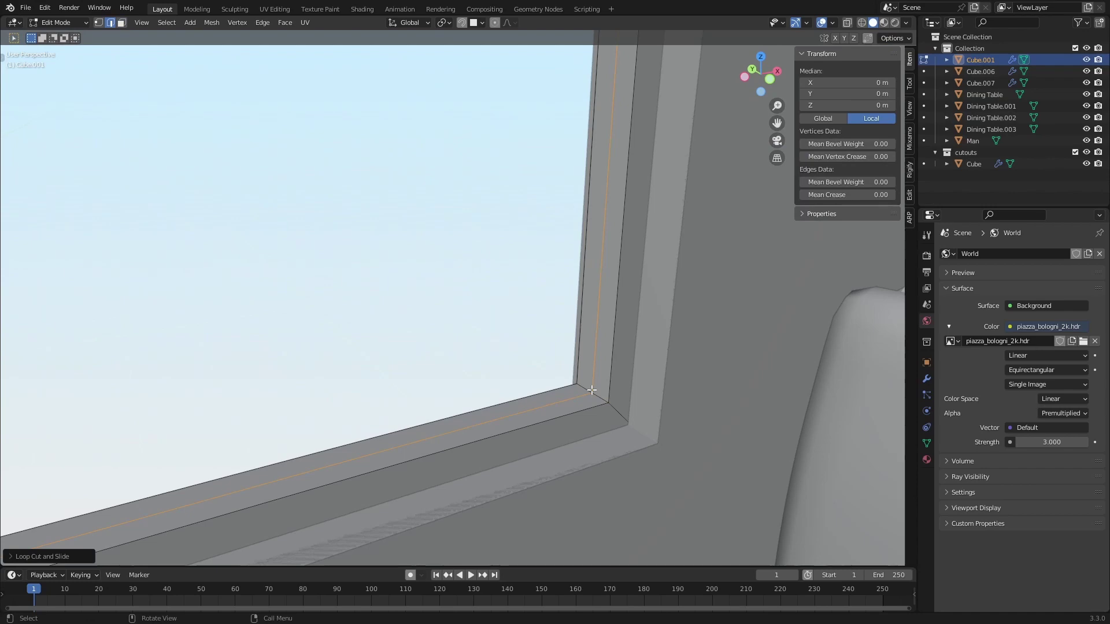
{"action": "key", "text": "f"}
{"action": "scroll", "coordinate": [591, 390], "scroll_direction": "down", "scroll_amount": 5}
{"action": "middle_click_drag", "start_coordinate": [712, 395], "coordinate": [672, 391]}
Add two material slots to the window frame object and create a new material in the second slot for the glass.
{"action": "left_click", "coordinate": [927, 460]}
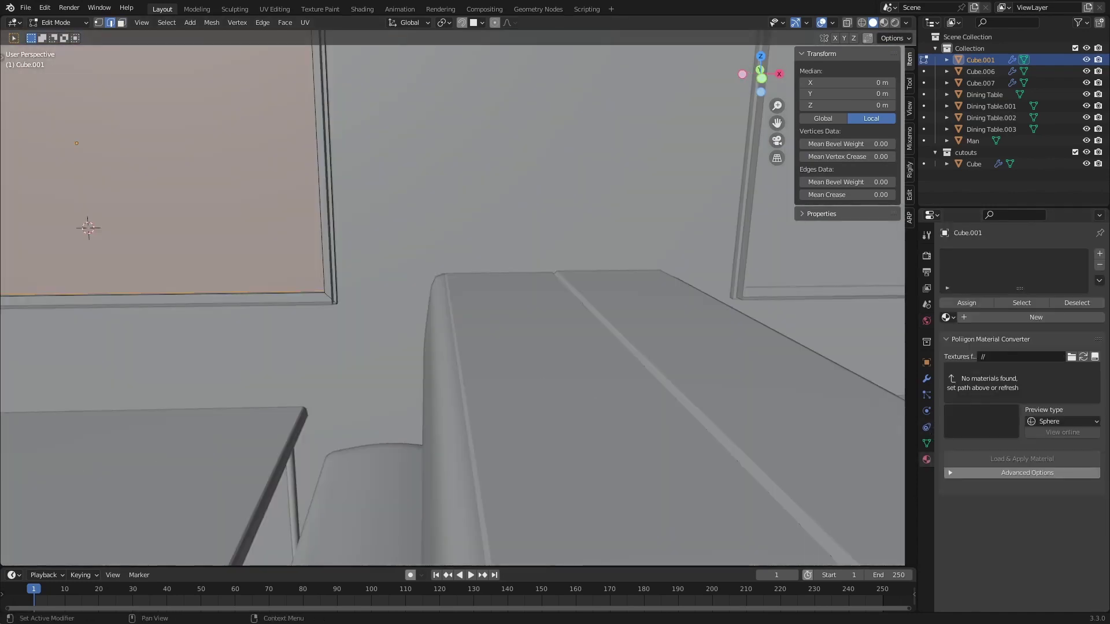
{"action": "scroll", "coordinate": [592, 345], "scroll_direction": "down", "scroll_amount": 8}
{"action": "scroll", "coordinate": [593, 345], "scroll_direction": "up", "scroll_amount": 4}
{"action": "middle_click_drag", "start_coordinate": [593, 345], "coordinate": [571, 333]}
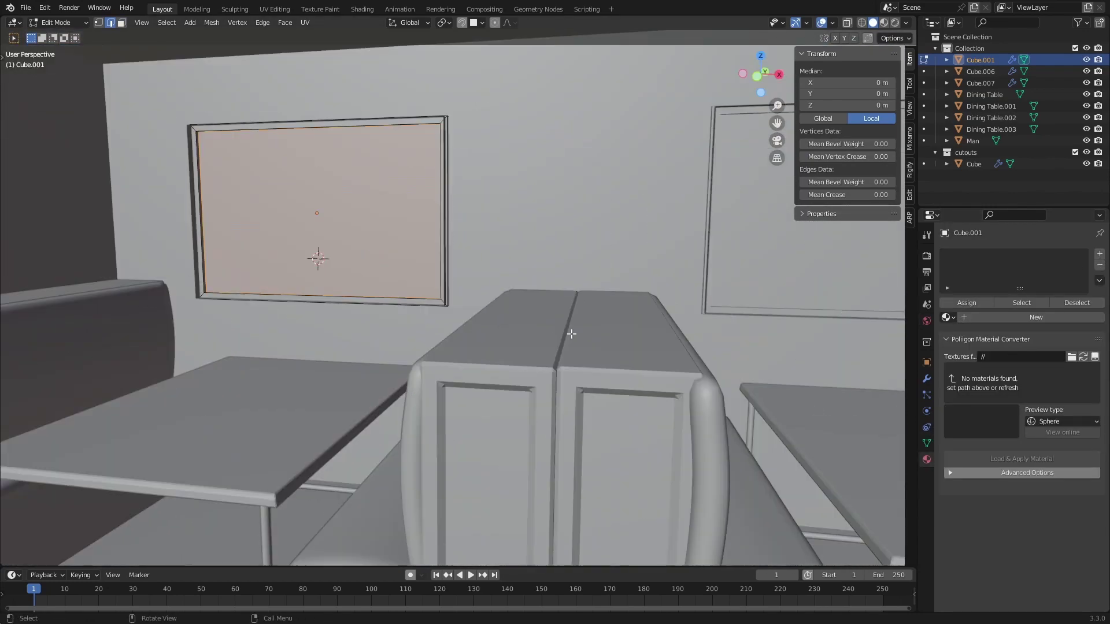
{"action": "double_click", "coordinate": [1101, 258]}
{"action": "left_click", "coordinate": [983, 335]}
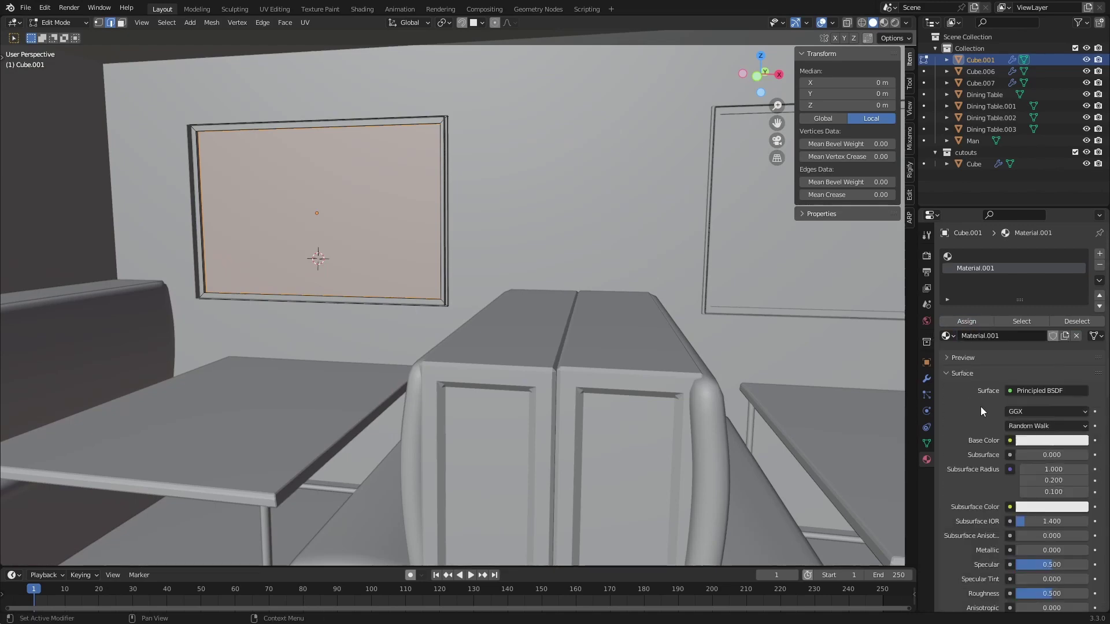
Set the alpha of the new glass material to 0.35 in its surface settings.
{"action": "scroll", "coordinate": [1018, 405], "scroll_direction": "down", "scroll_amount": 6}
{"action": "left_click", "coordinate": [1051, 301]}
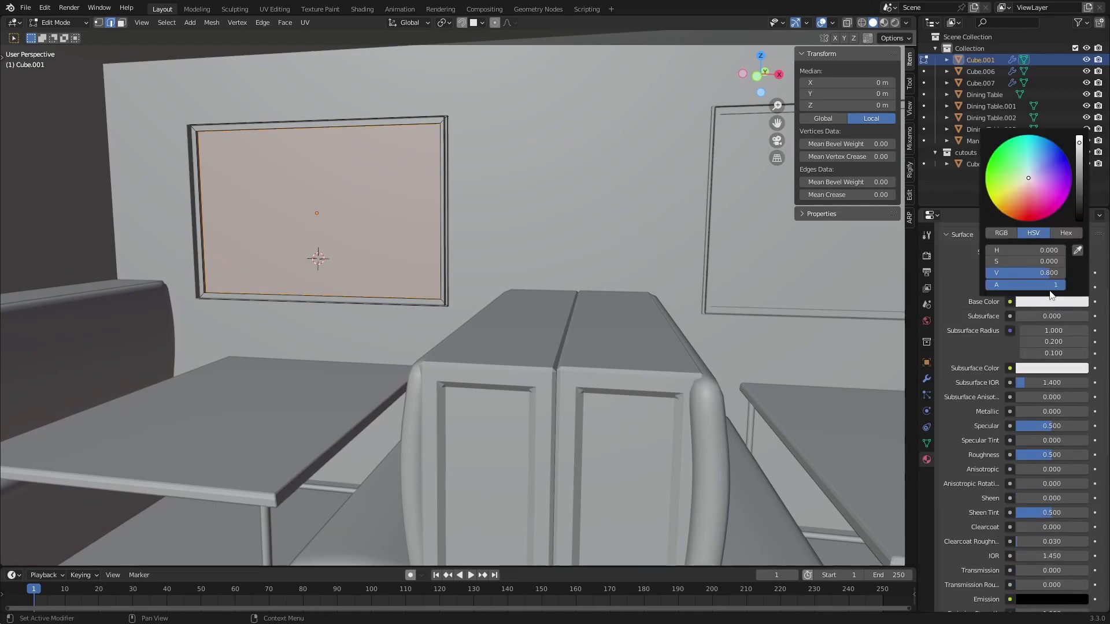
{"action": "scroll", "coordinate": [1035, 508], "scroll_direction": "down", "scroll_amount": 4}
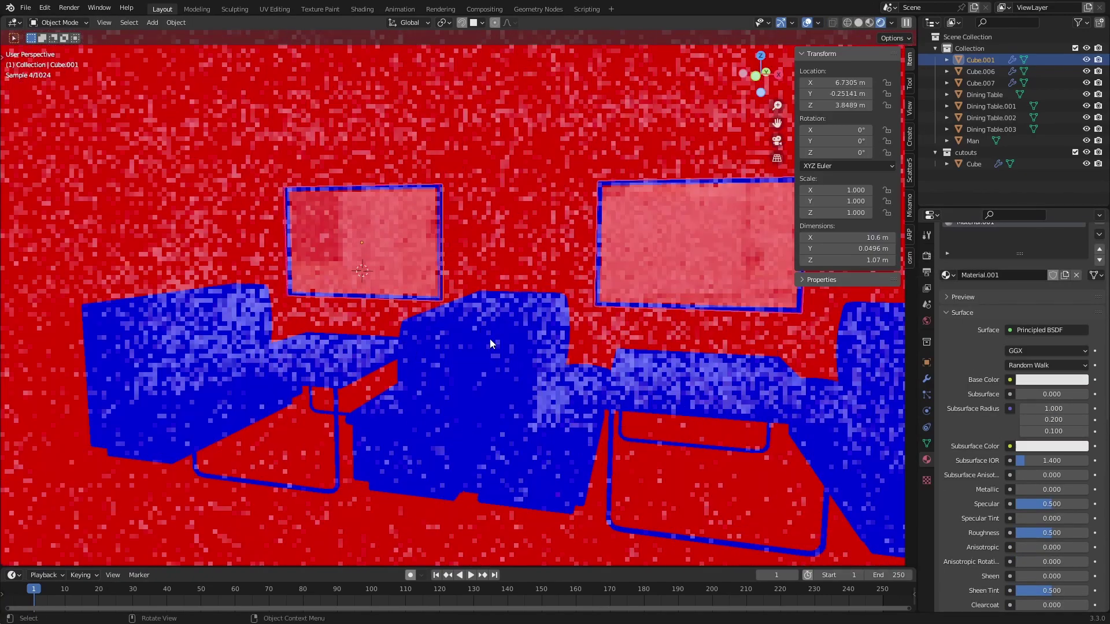
Recalculate the normals of the window's glass pane face with the Inside option enabled.
{"action": "left_click", "coordinate": [516, 258]}
{"action": "key", "text": "Tab"}
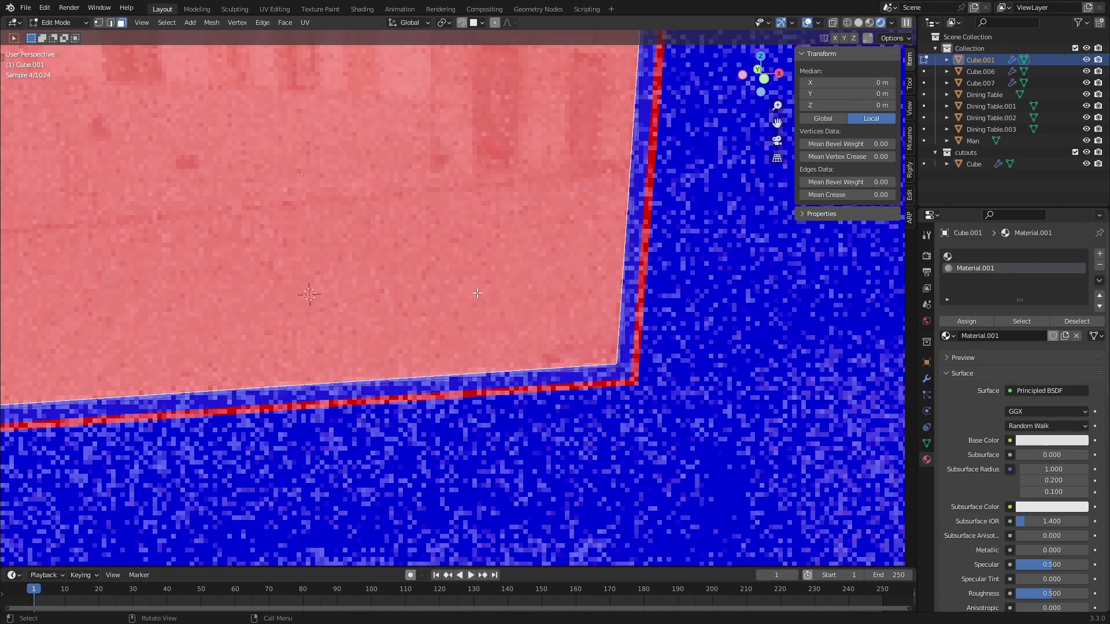
{"action": "key", "text": "shift+n"}
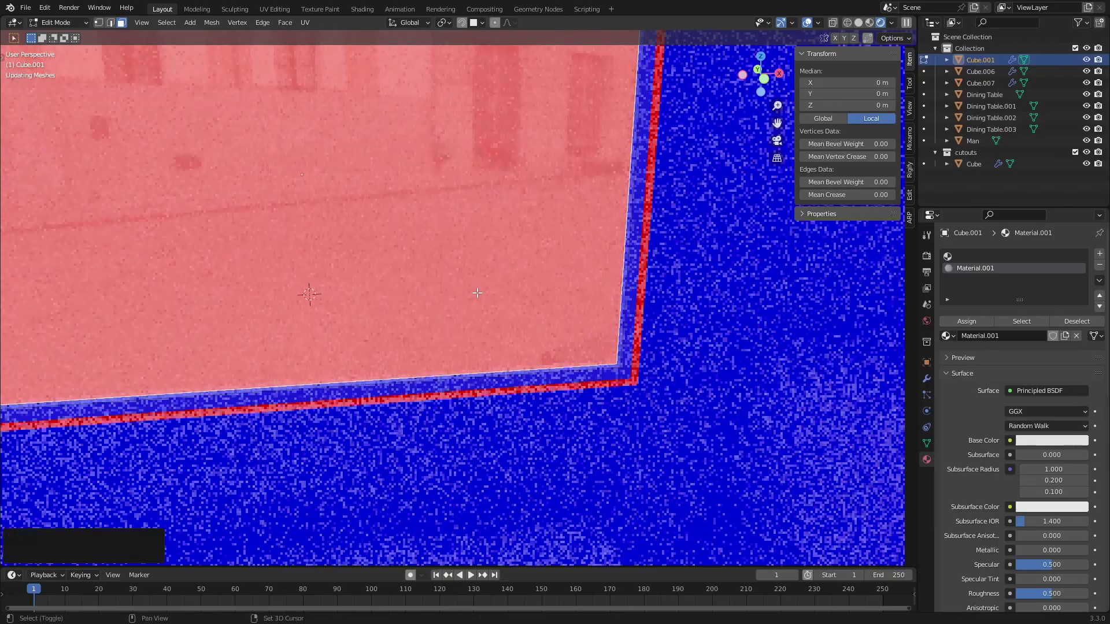
{"action": "left_click", "coordinate": [80, 553]}
{"action": "scroll", "coordinate": [529, 431], "scroll_direction": "down", "scroll_amount": 8}
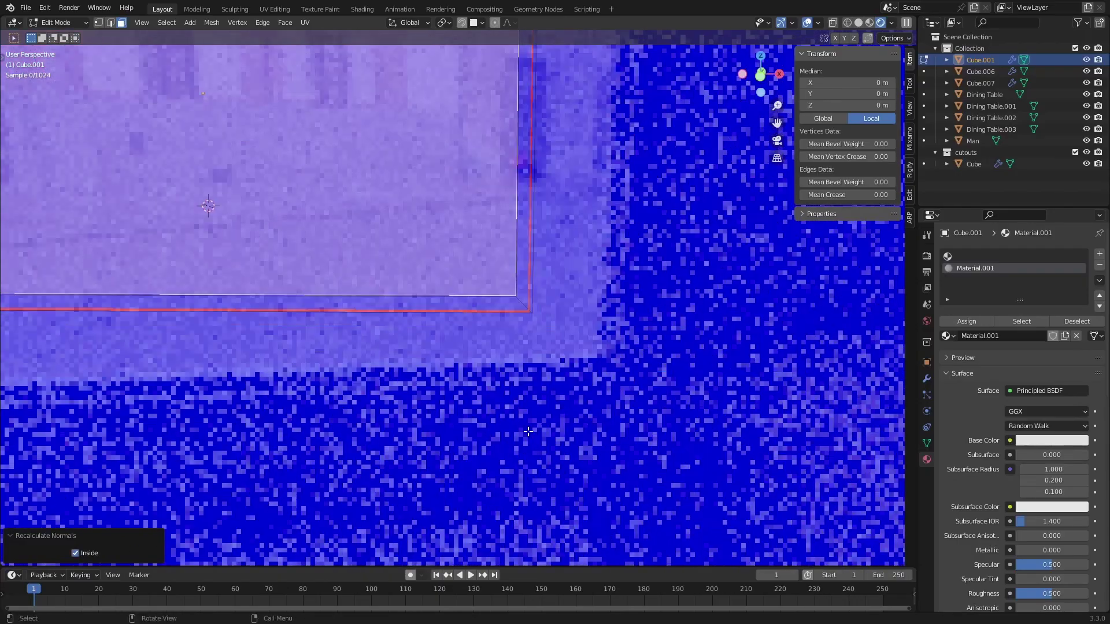
{"action": "key", "text": "Tab"}
Turn off the Face Orientation overlay and return the viewport to solid shading.
{"action": "middle_click_drag", "start_coordinate": [528, 432], "coordinate": [508, 422]}
{"action": "left_click", "coordinate": [819, 24]}
{"action": "left_click", "coordinate": [747, 232]}
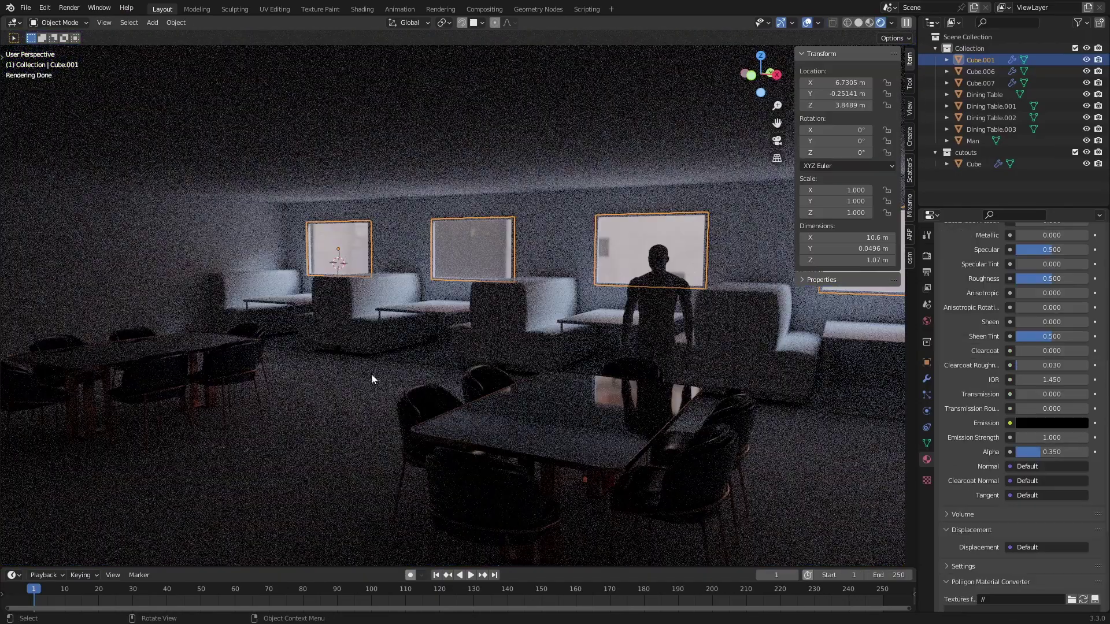
{"action": "key", "text": "z"}
{"action": "left_click", "coordinate": [428, 379]}
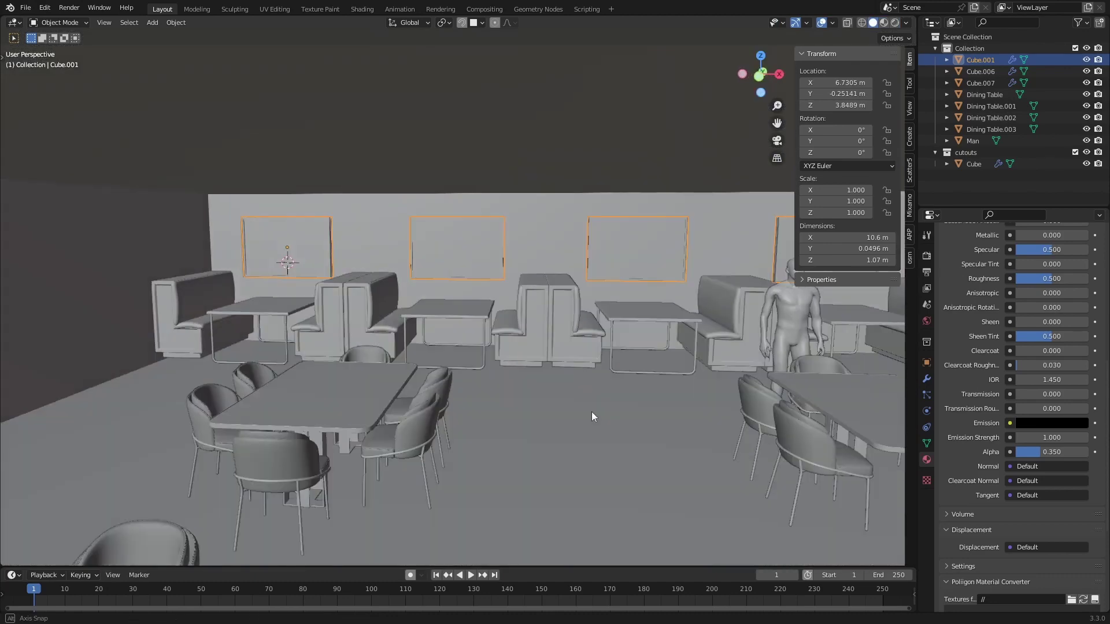
Add a cylinder at the 3D cursor on the dining table and scale it uniformly to about 0.222.
{"action": "key", "text": "shift+a"}
{"action": "mouse_move", "coordinate": [608, 387]}
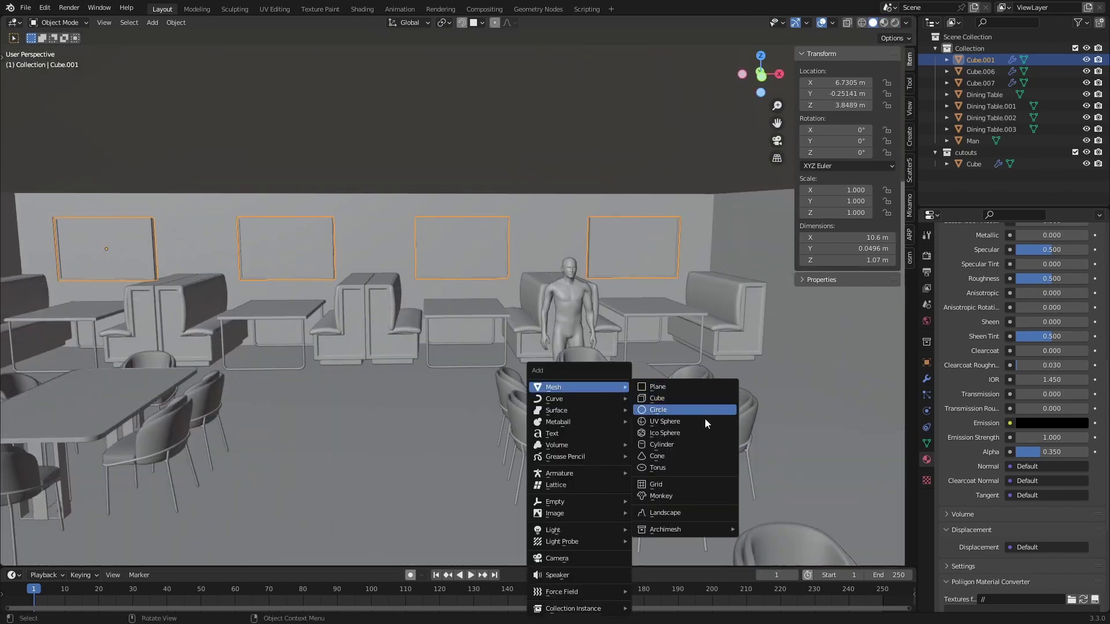
{"action": "left_click", "coordinate": [692, 445]}
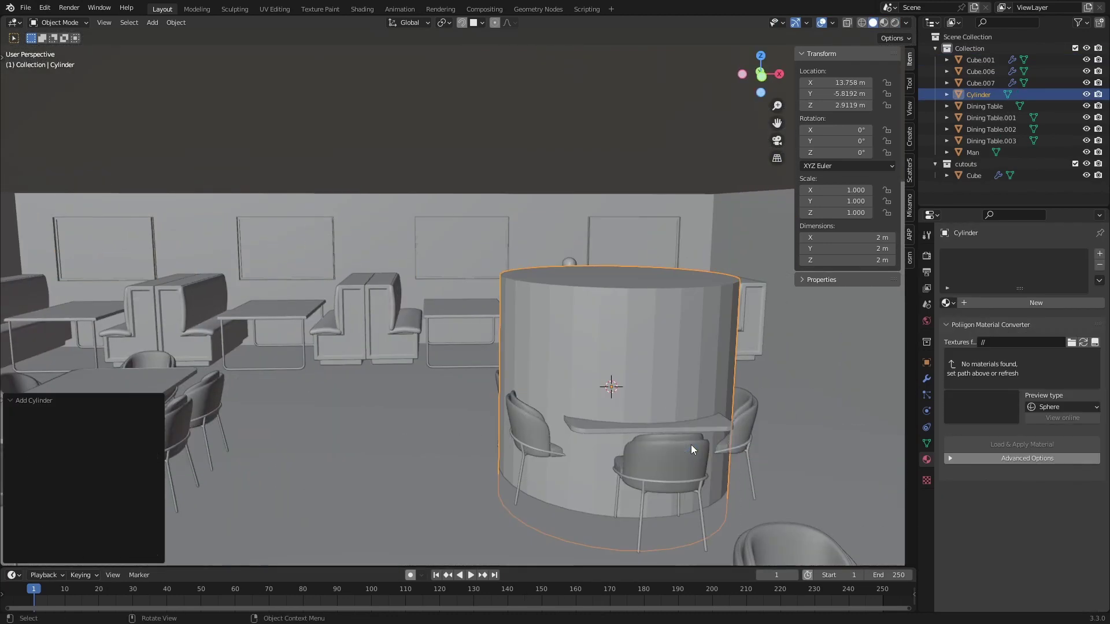
{"action": "key", "text": "KP_Decimal"}
{"action": "key", "text": "s"}
{"action": "left_click", "coordinate": [539, 342]}
{"action": "scroll", "coordinate": [538, 342], "scroll_direction": "up", "scroll_amount": 3}
{"action": "middle_click_drag", "start_coordinate": [538, 343], "coordinate": [547, 345]}
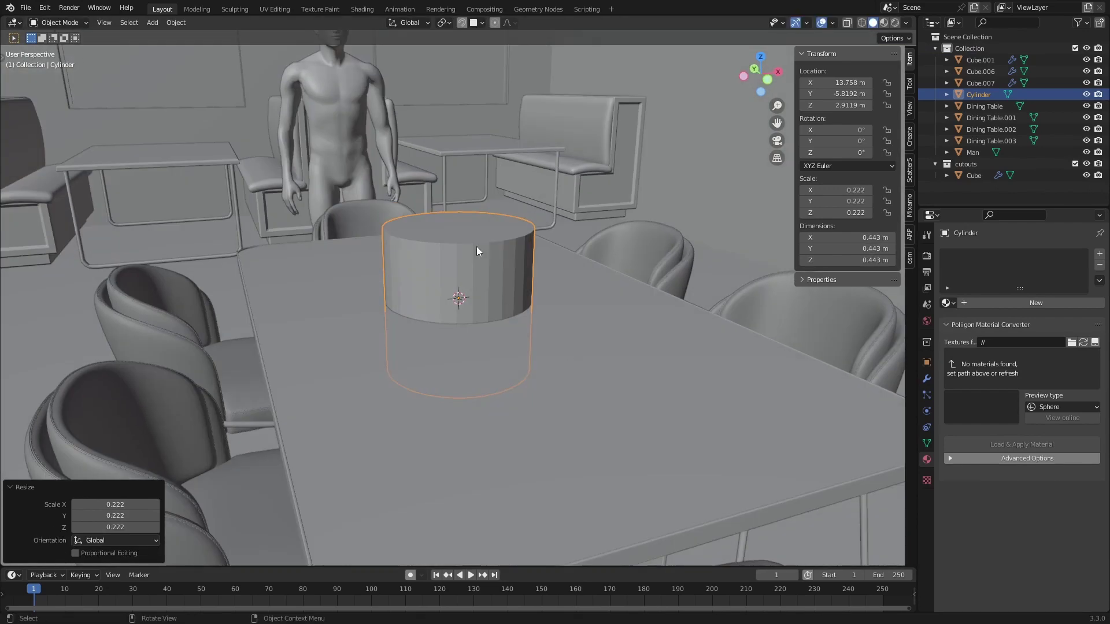
Shrink the cylinder into a thin disc about 0.18 m across and raise it to rest on the tabletop.
{"action": "key", "text": "s"}
{"action": "key", "text": "z"}
{"action": "left_click", "coordinate": [447, 269]}
{"action": "key", "text": "g"}
{"action": "key", "text": "z"}
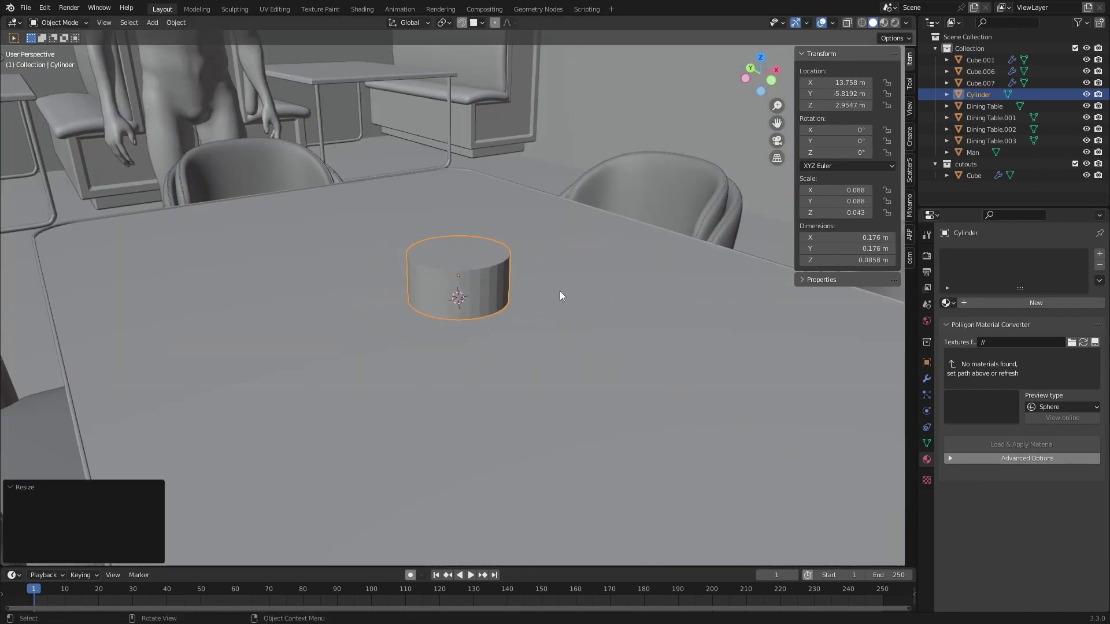
{"action": "left_click", "coordinate": [559, 293]}
{"action": "key", "text": "s"}
{"action": "key", "text": "z"}
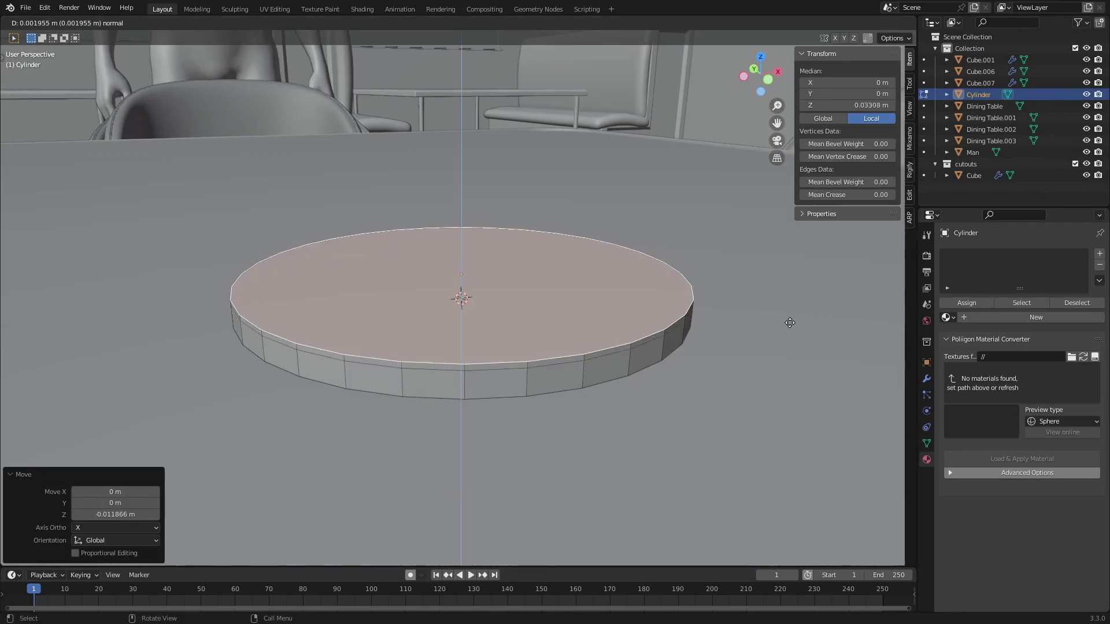
Scale the disc's extruded top face to about 0.918 for a sloped rim and inset it to a small central circle.
{"action": "key", "text": "s"}
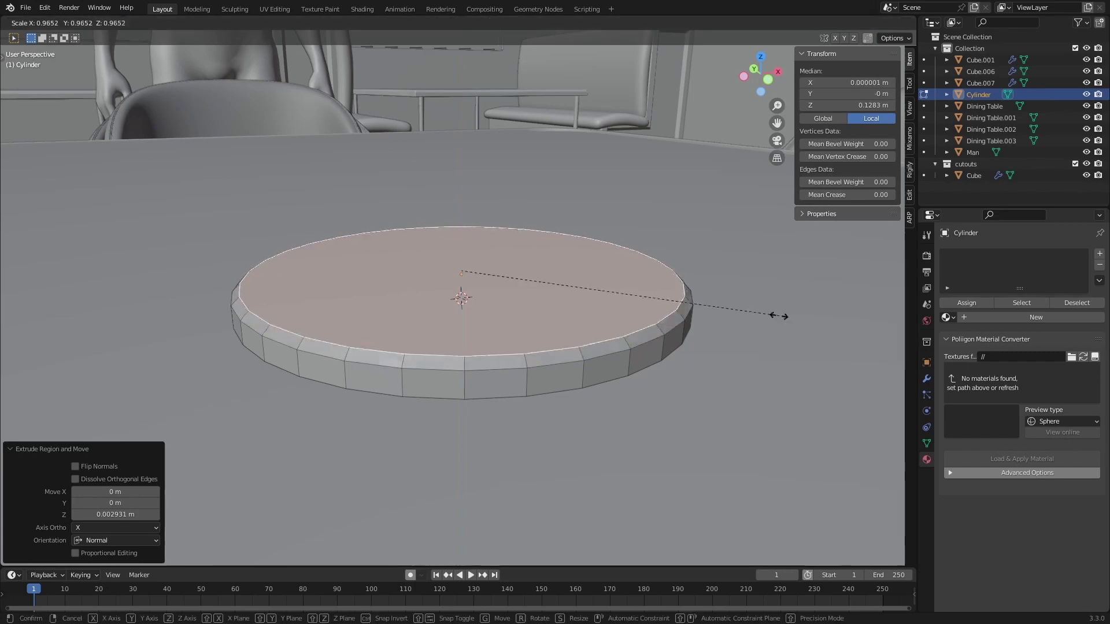
{"action": "left_click", "coordinate": [764, 315]}
{"action": "key", "text": "i"}
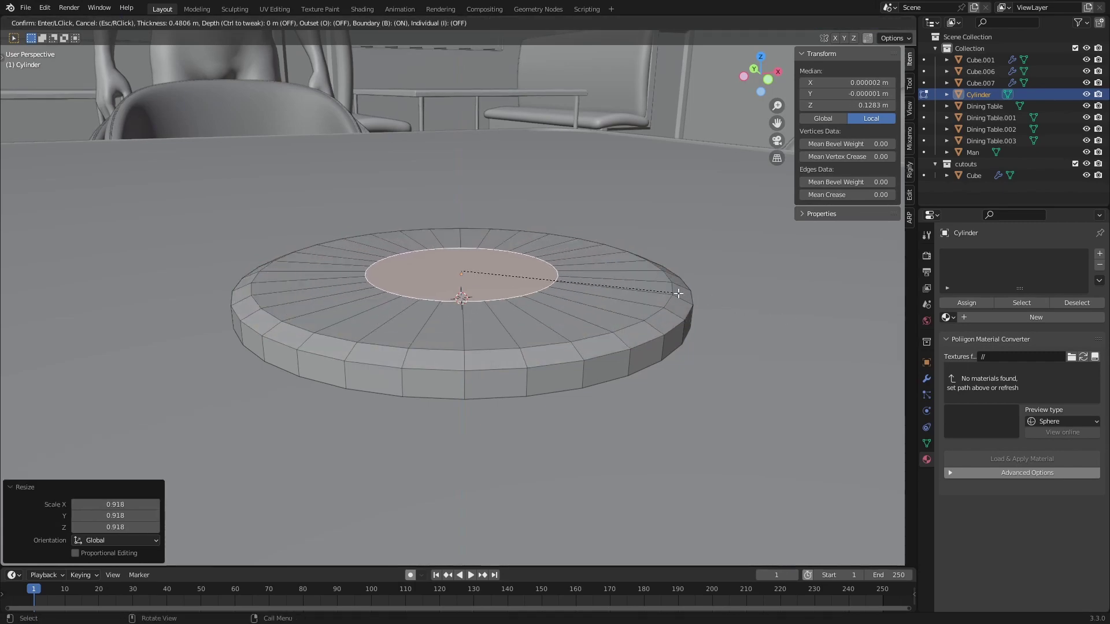
{"action": "left_click", "coordinate": [623, 283]}
Extrude the small central face up about 0.12 m into a pole and raise its top about 0.14 m more along Z.
{"action": "key", "text": "e"}
{"action": "left_click", "coordinate": [577, 528]}
{"action": "scroll", "coordinate": [565, 520], "scroll_direction": "down", "scroll_amount": 6}
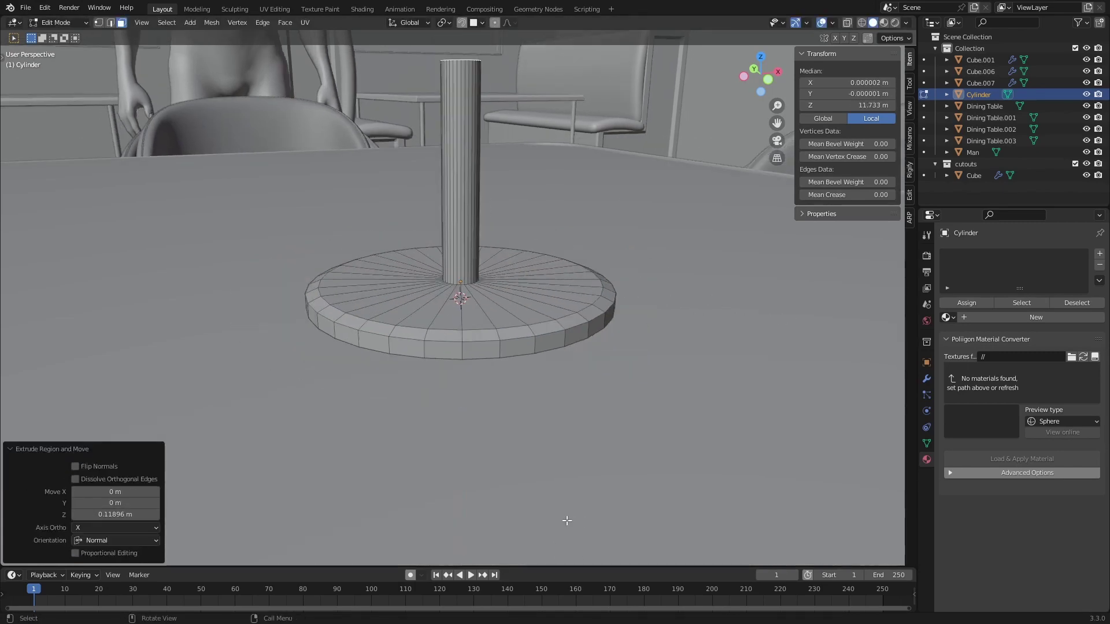
{"action": "middle_click_drag", "start_coordinate": [455, 439], "coordinate": [522, 406]}
{"action": "key", "text": "g"}
{"action": "key", "text": "z"}
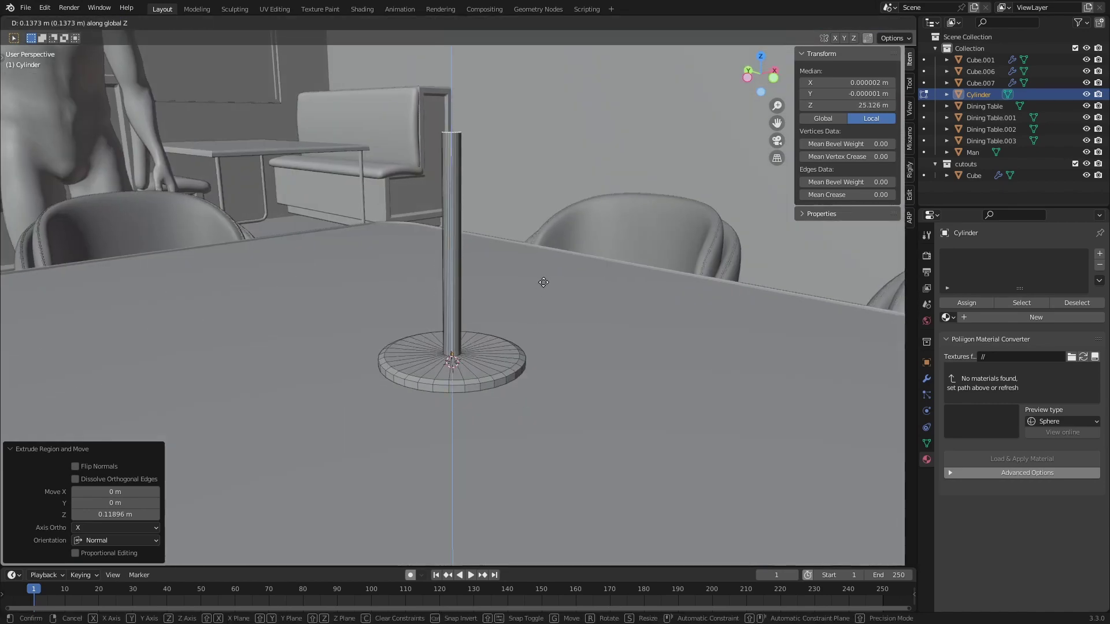
{"action": "left_click", "coordinate": [544, 280]}
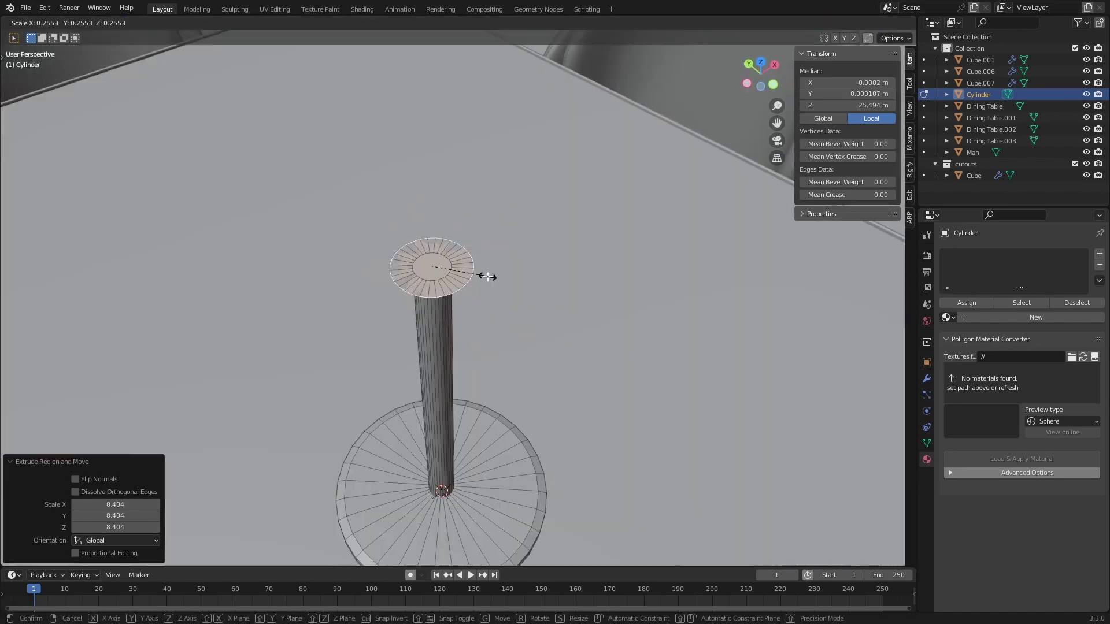
Scale the pole's top face to about 0.255, extrude it outward at 1.436 scale and lower it about 0.012 m along Z.
{"action": "left_click", "coordinate": [488, 277]}
{"action": "middle_click_drag", "start_coordinate": [487, 277], "coordinate": [501, 247]}
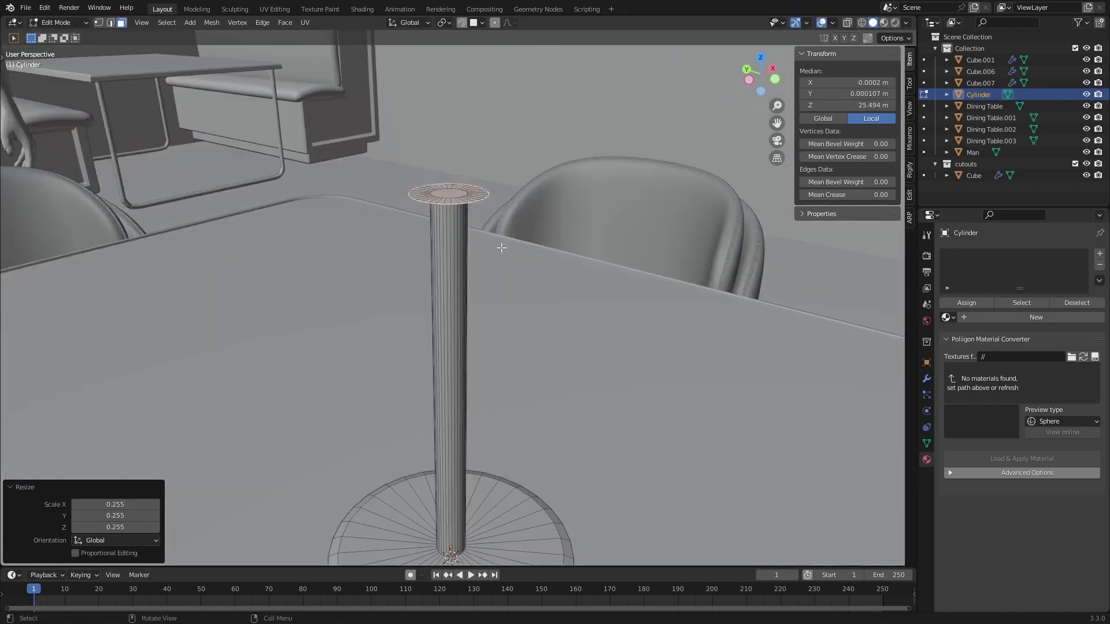
{"action": "key", "text": "e"}
{"action": "right_click", "coordinate": [502, 246]}
{"action": "key", "text": "s"}
{"action": "left_click", "coordinate": [651, 262]}
{"action": "key", "text": "g"}
{"action": "key", "text": "z"}
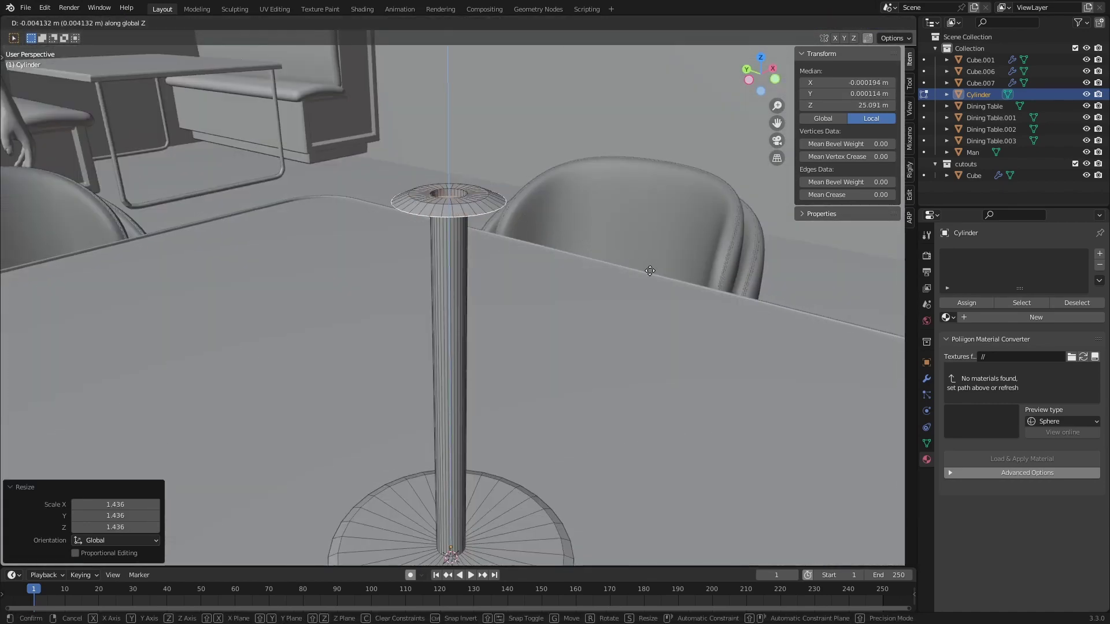
{"action": "left_click", "coordinate": [645, 284]}
Narrow the lowered ring, raise it along Z and rescale it by 0.930 to form a thin collar around the pole's top.
{"action": "key", "text": "s"}
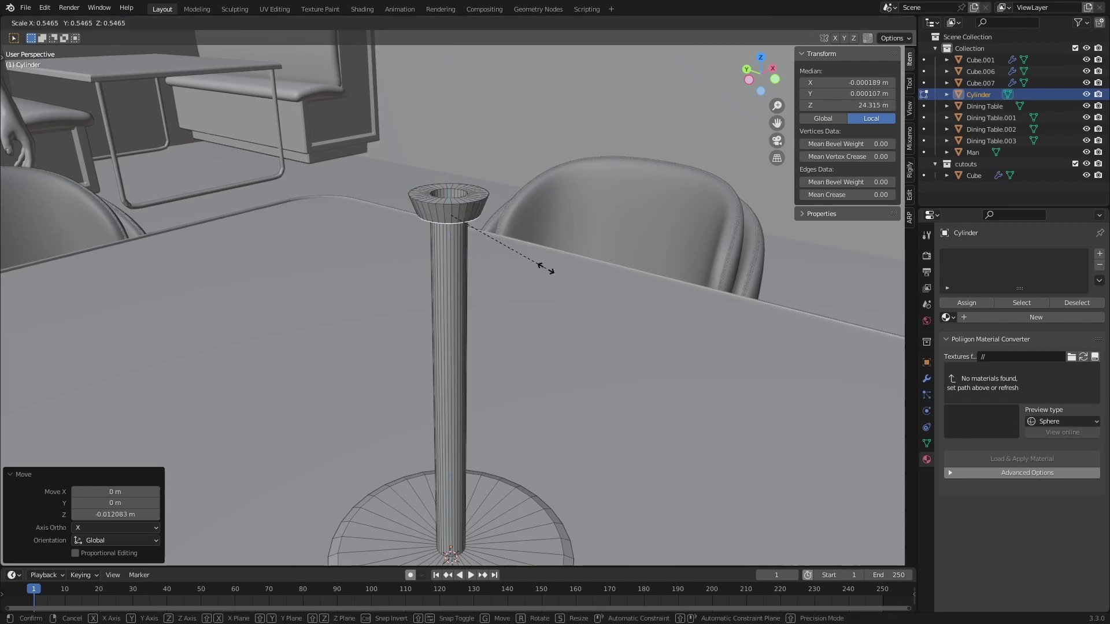
{"action": "left_click", "coordinate": [582, 274]}
{"action": "key", "text": "g"}
{"action": "key", "text": "z"}
{"action": "left_click", "coordinate": [575, 264]}
{"action": "key", "text": "s"}
{"action": "left_click", "coordinate": [565, 259]}
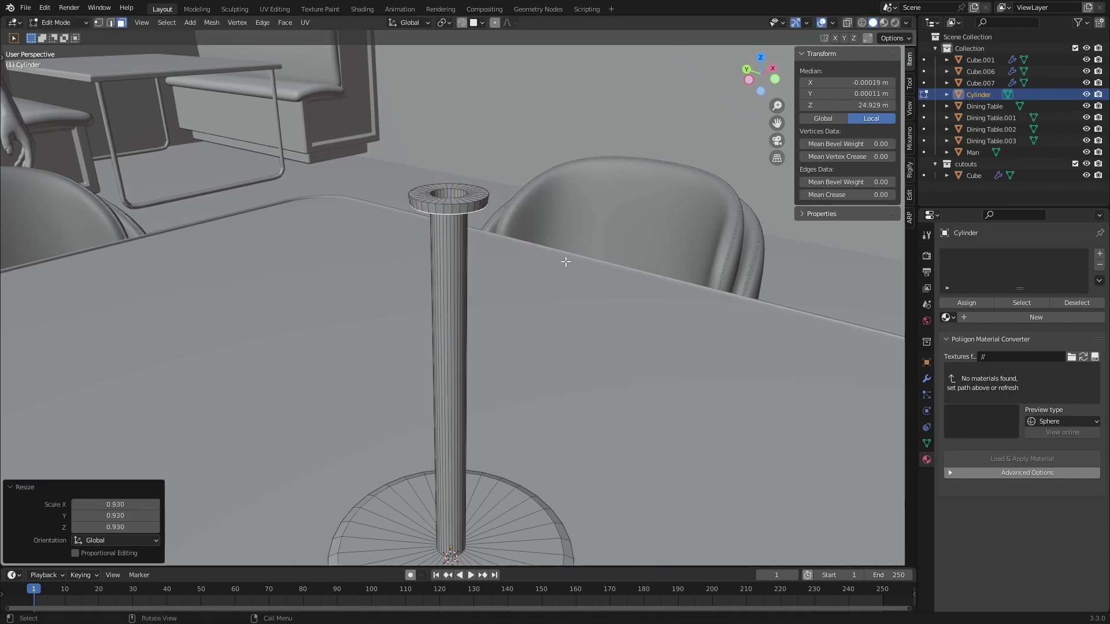
Extrude the collar downward in flared sections, the last about 0.031 m long and scaled by 1.601, to form a lampshade.
{"action": "key", "text": "e"}
{"action": "left_click", "coordinate": [565, 278]}
{"action": "key", "text": "s"}
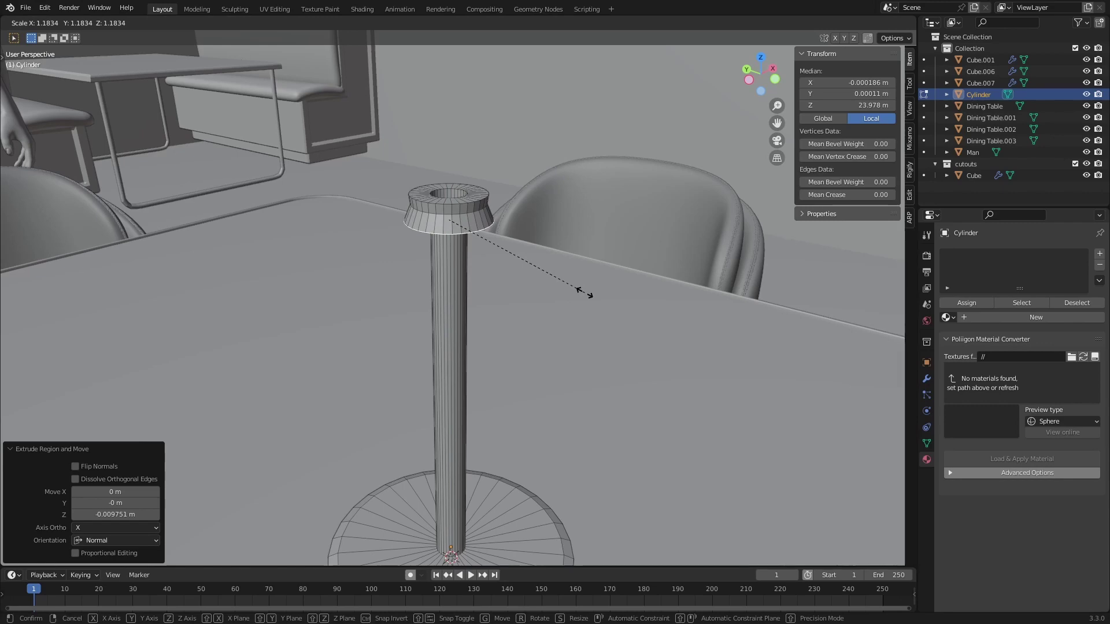
{"action": "left_click", "coordinate": [585, 293]}
{"action": "key", "text": "e"}
{"action": "left_click", "coordinate": [602, 347]}
{"action": "key", "text": "s"}
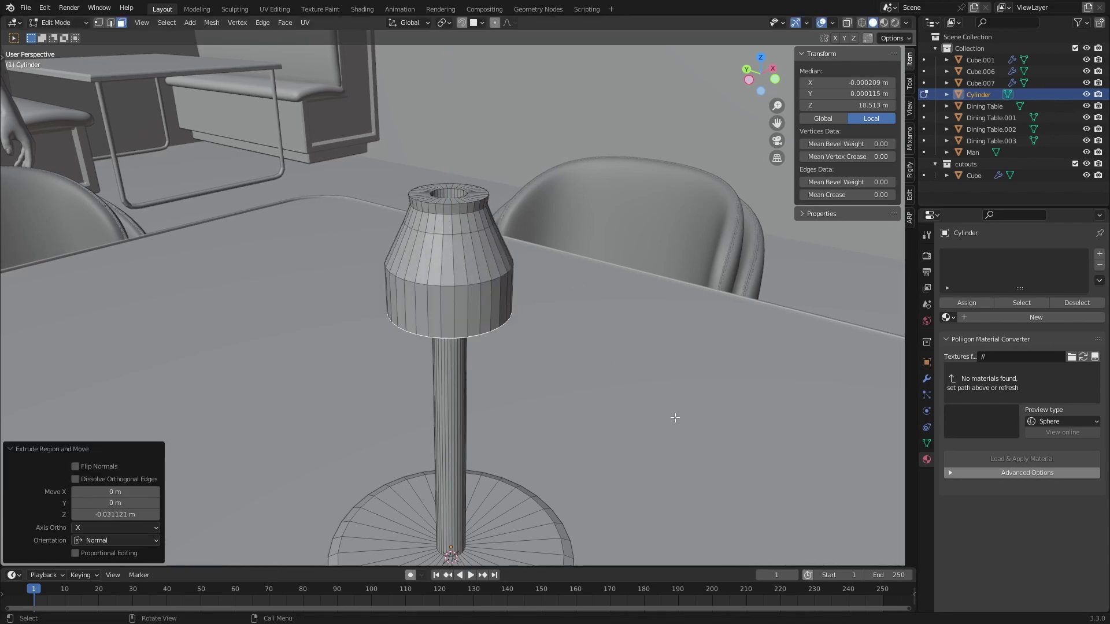
{"action": "left_click", "coordinate": [835, 413]}
Extrude the lampshade's lower end further down and scale it up into a wide flared brim.
{"action": "middle_click_drag", "start_coordinate": [558, 386], "coordinate": [534, 359]}
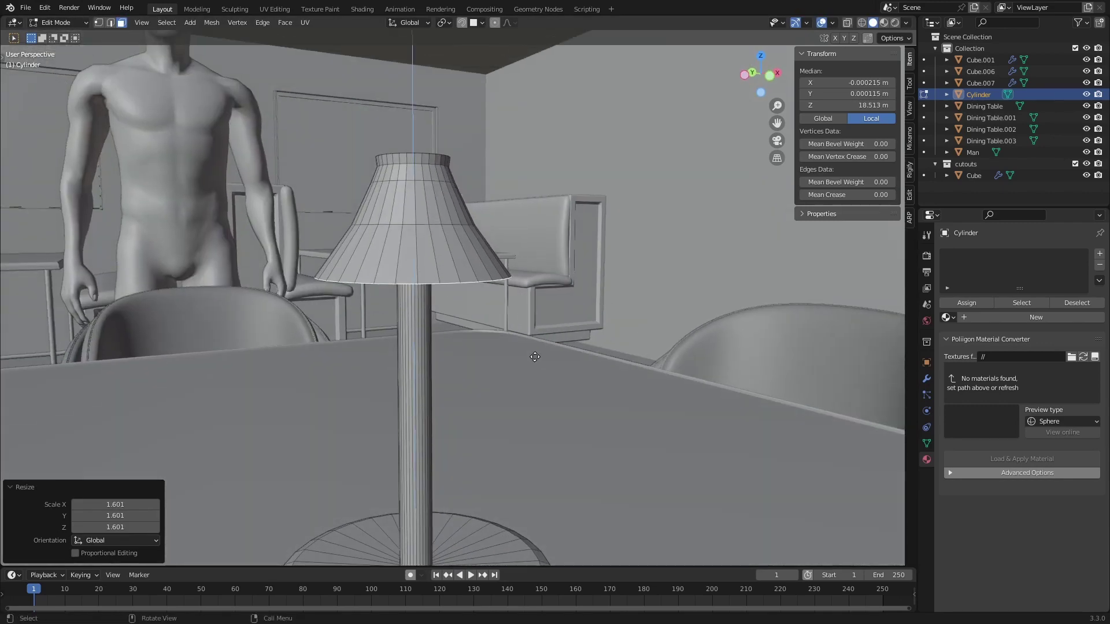
{"action": "key", "text": "e"}
{"action": "left_click", "coordinate": [556, 431]}
{"action": "key", "text": "s"}
{"action": "left_click", "coordinate": [663, 441]}
{"action": "middle_click_drag", "start_coordinate": [636, 405], "coordinate": [613, 399]}
Add an edge loop in the lower flare of the lampshade, lower it about 0.0066 m and rescale it to smooth the curve.
{"action": "key", "text": "ctrl+r"}
{"action": "left_click", "coordinate": [521, 323]}
{"action": "key", "text": "s"}
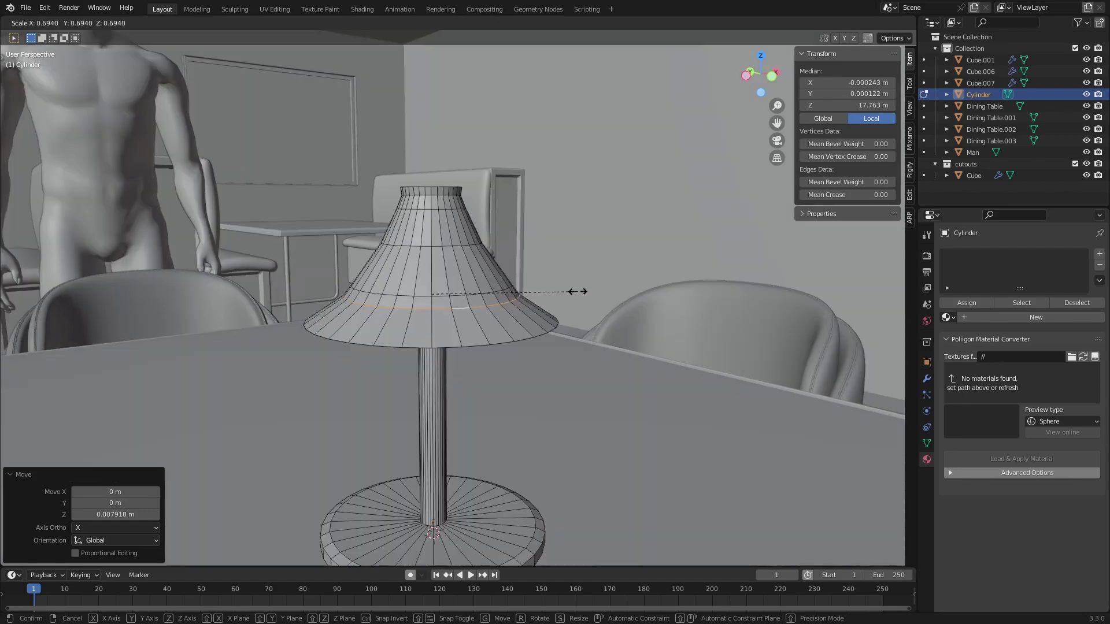
{"action": "left_click", "coordinate": [579, 294]}
{"action": "key", "text": "g"}
{"action": "key", "text": "z"}
{"action": "left_click", "coordinate": [582, 302]}
{"action": "key", "text": "s"}
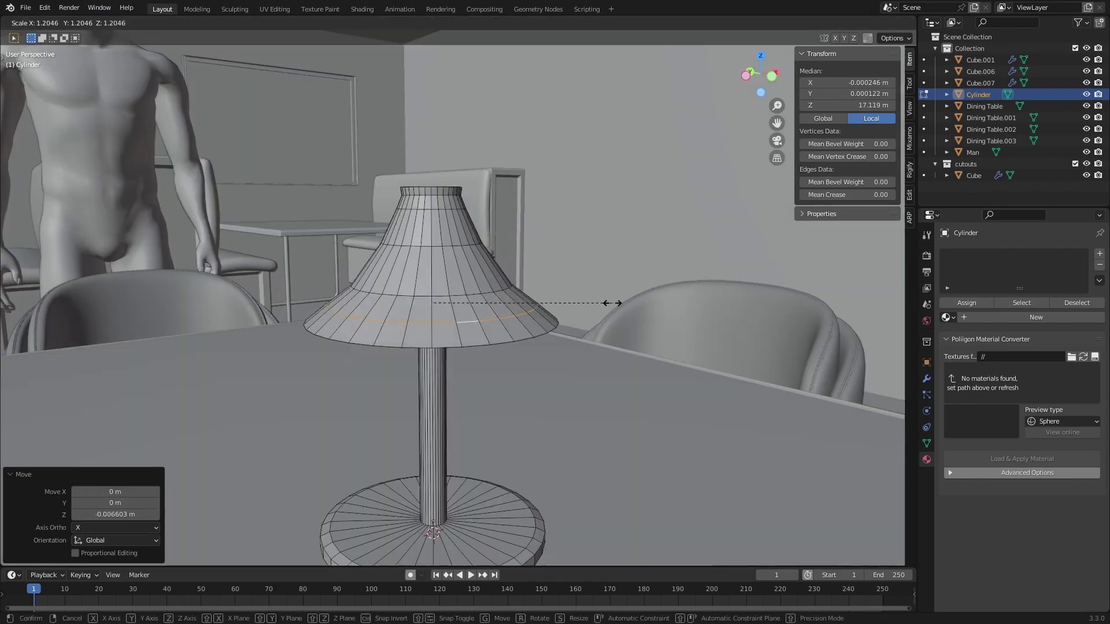
{"action": "left_click", "coordinate": [610, 305]}
Delete the cap face closing the underside of the lampshade.
{"action": "key", "text": "Tab"}
{"action": "middle_click_drag", "start_coordinate": [598, 344], "coordinate": [575, 362]}
{"action": "key", "text": "Tab"}
{"action": "key", "text": "3"}
{"action": "left_click", "coordinate": [501, 240]}
{"action": "key", "text": "x"}
{"action": "left_click", "coordinate": [492, 244]}
{"action": "key", "text": "Tab"}
{"action": "key", "text": "Tab"}
Select all of the lampshade's faces in wireframe view, leaving the pole and base unselected.
{"action": "key", "text": "shift+z"}
{"action": "left_click_drag", "start_coordinate": [269, 133], "coordinate": [583, 376]}
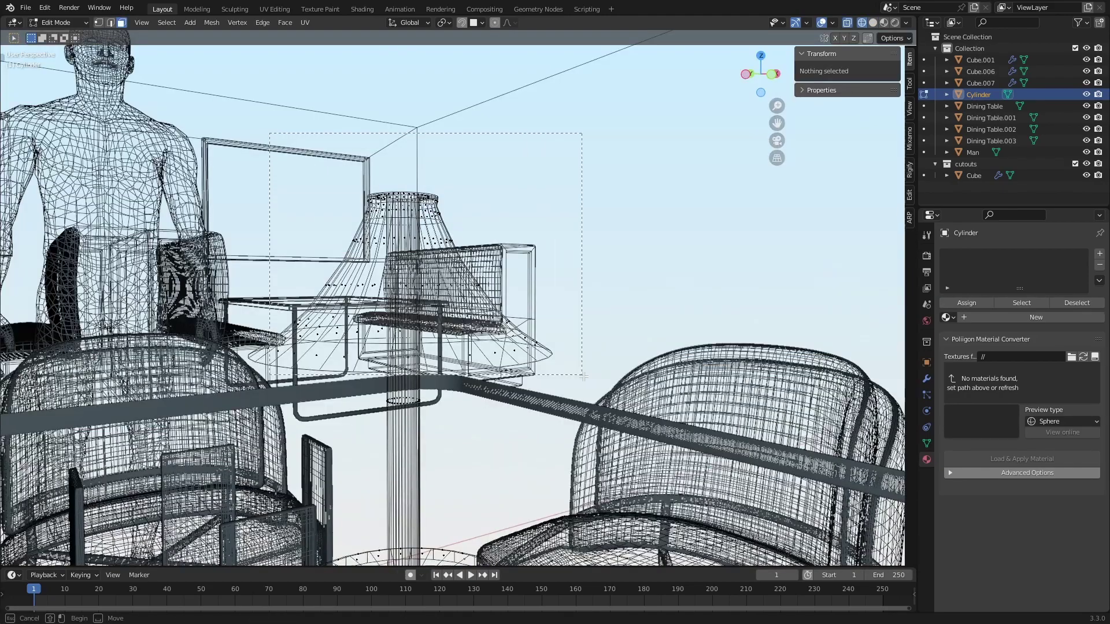
{"action": "left_click_drag", "start_coordinate": [690, 431], "coordinate": [689, 431]}
{"action": "left_click_drag", "start_coordinate": [174, 124], "coordinate": [327, 220]}
{"action": "left_click_drag", "start_coordinate": [667, 401], "coordinate": [668, 400]}
{"action": "key", "text": "z"}
{"action": "left_click", "coordinate": [565, 442]}
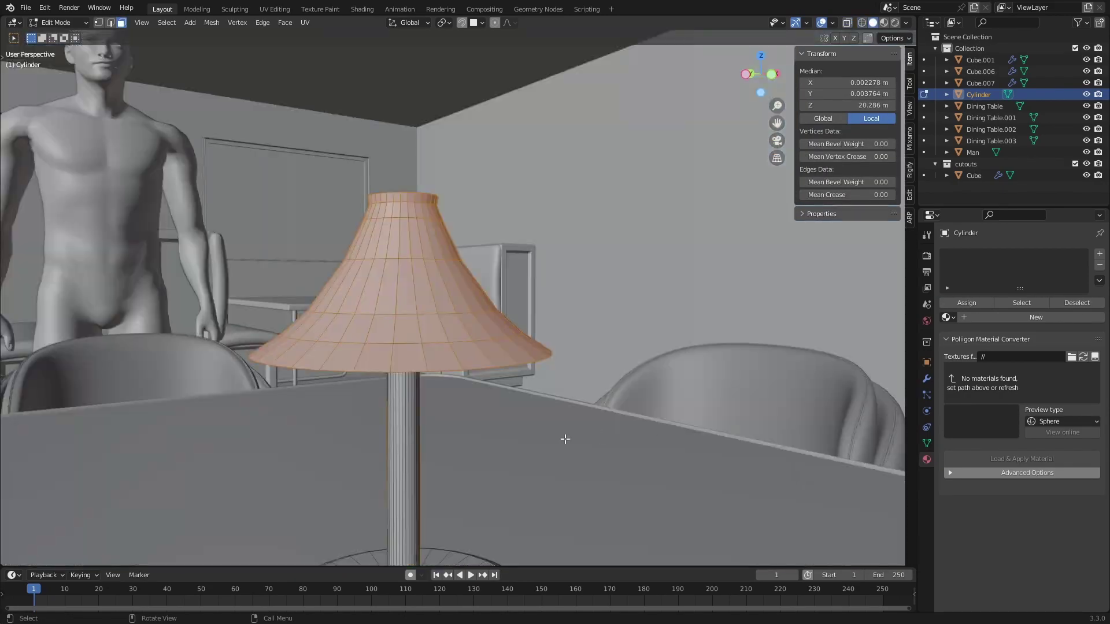
{"action": "mouse_move", "coordinate": [501, 443]}
{"action": "middle_mouse_down", "text": "shift"}
{"action": "mouse_move", "coordinate": [555, 349]}
{"action": "mouse_move", "coordinate": [478, 360]}
{"action": "mouse_move", "coordinate": [363, 319]}
{"action": "middle_mouse_up", "text": "shift"}
{"action": "key", "text": "z"}
{"action": "left_click", "coordinate": [307, 355]}
{"action": "left_click_drag", "start_coordinate": [513, 350], "coordinate": [514, 350], "text": "ctrl"}
{"action": "mouse_move", "coordinate": [513, 350]}
{"action": "middle_mouse_down"}
{"action": "mouse_move", "coordinate": [541, 385]}
{"action": "mouse_move", "coordinate": [548, 461]}
{"action": "middle_mouse_up"}
{"action": "key", "text": "z"}
{"action": "left_click", "coordinate": [558, 399]}
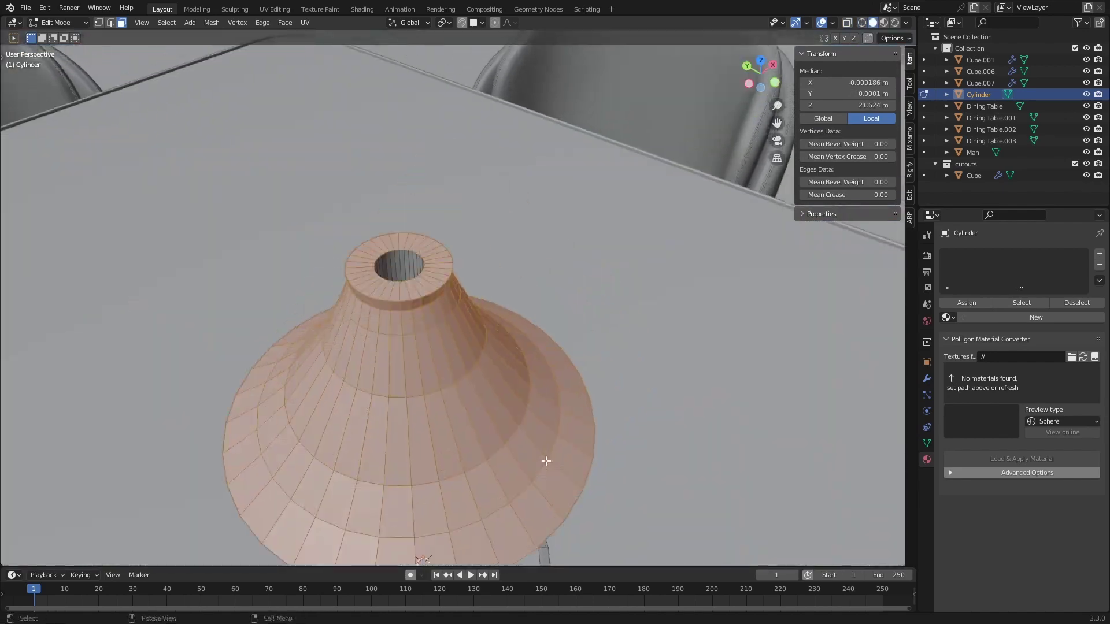
Apply all transforms to the lamp and solidify the selected lampshade faces to give them thickness.
{"action": "scroll", "coordinate": [548, 461], "scroll_direction": "up", "scroll_amount": 4}
{"action": "middle_click_drag", "start_coordinate": [515, 419], "coordinate": [604, 473], "text": "shift"}
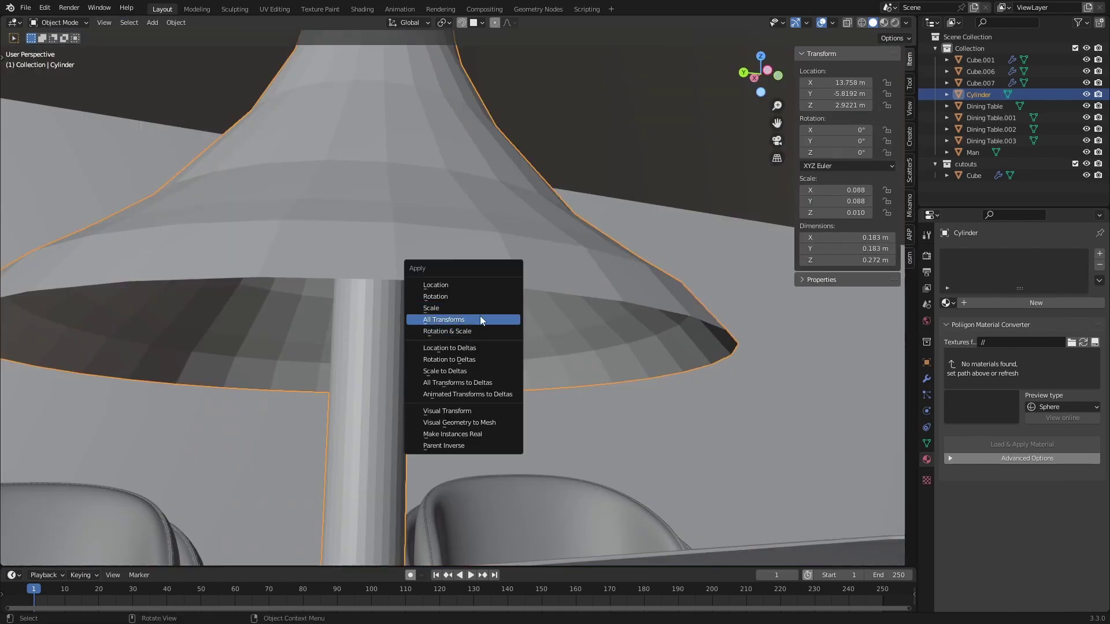
{"action": "left_click", "coordinate": [480, 316]}
{"action": "key", "text": "Tab"}
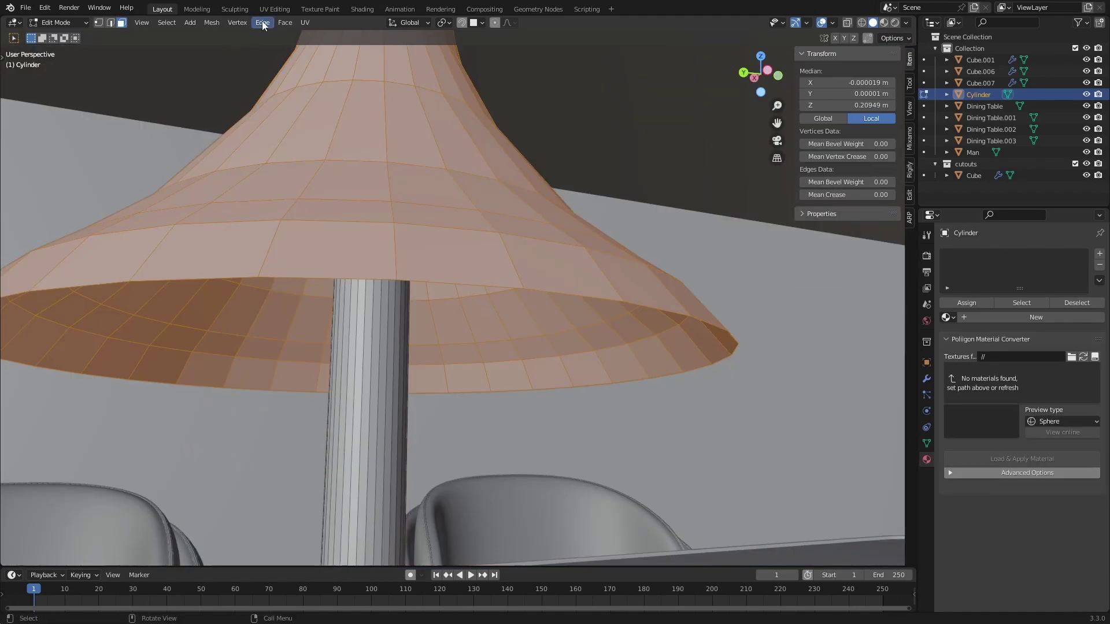
{"action": "left_click", "coordinate": [285, 23]}
{"action": "left_click", "coordinate": [316, 122]}
{"action": "middle_click_drag", "start_coordinate": [353, 150], "coordinate": [318, 167], "text": "shift"}
{"action": "left_click", "coordinate": [125, 552]}
{"action": "type", "text": ".0"}
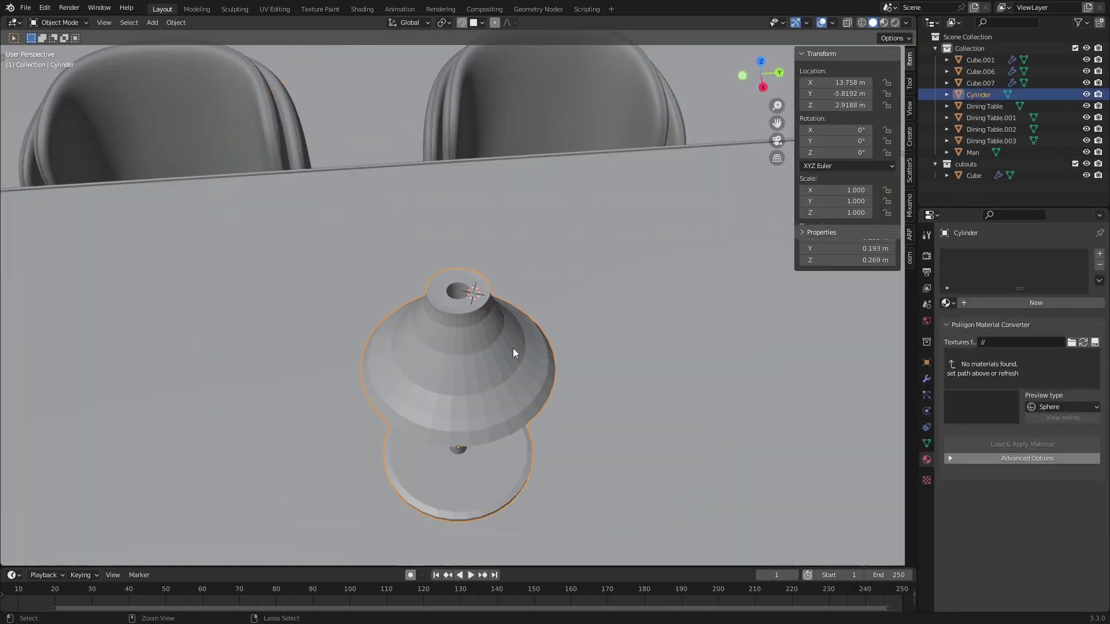
Add a point light at the 3D cursor and move it horizontally over the opening at the lamp's top.
{"action": "middle_click_drag", "start_coordinate": [515, 348], "coordinate": [501, 321]}
{"action": "key", "text": "shift+a"}
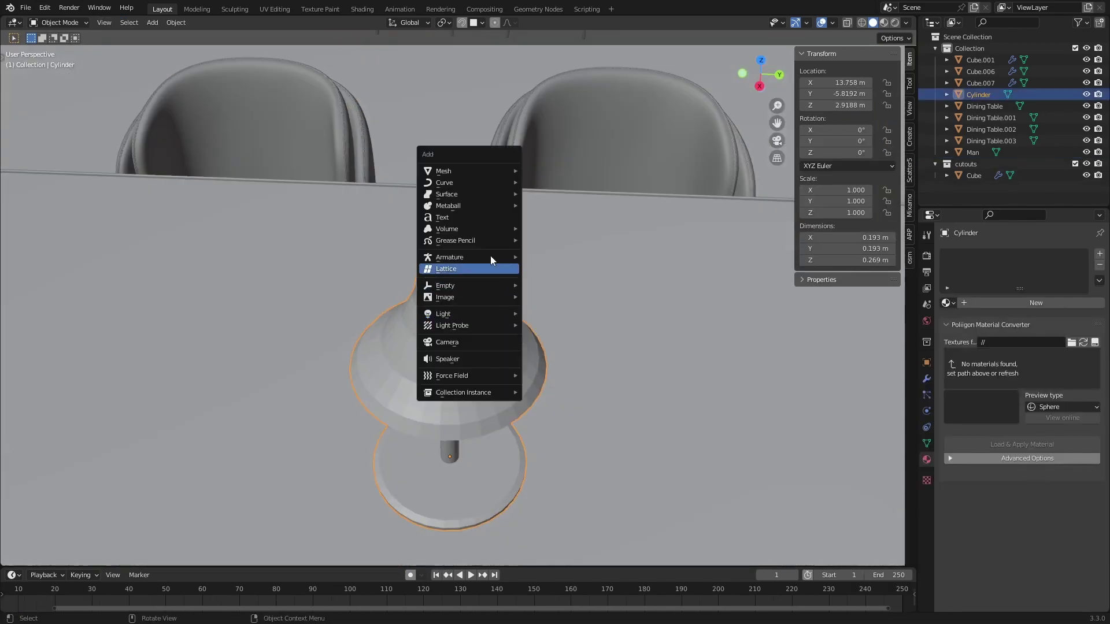
{"action": "mouse_move", "coordinate": [474, 313]}
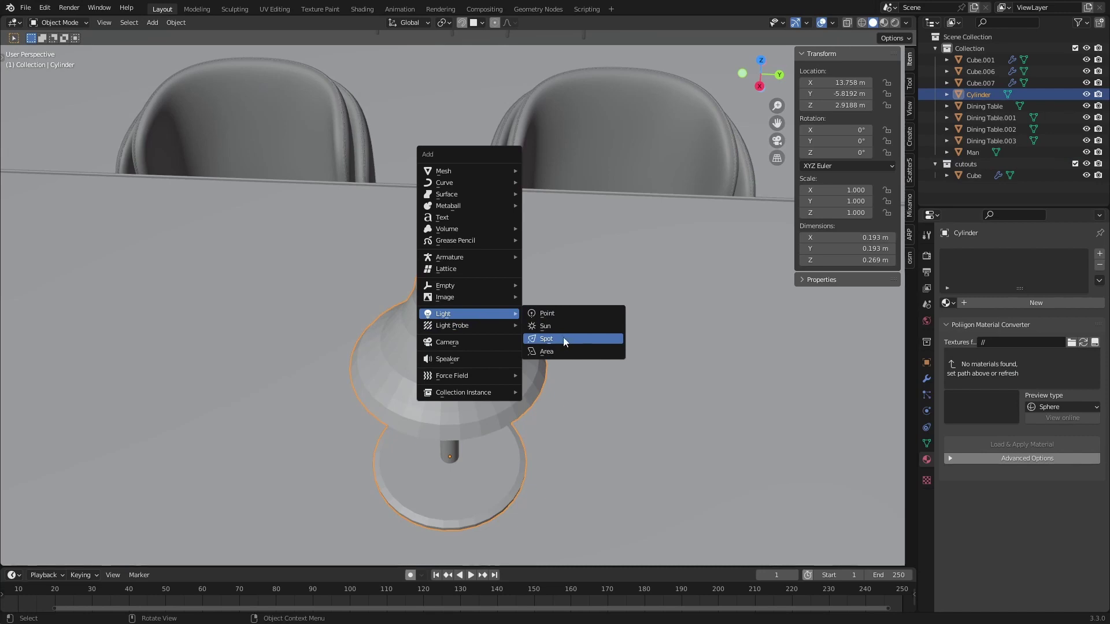
{"action": "left_click", "coordinate": [569, 316]}
{"action": "key", "text": "g"}
{"action": "key", "text": "shift+z"}
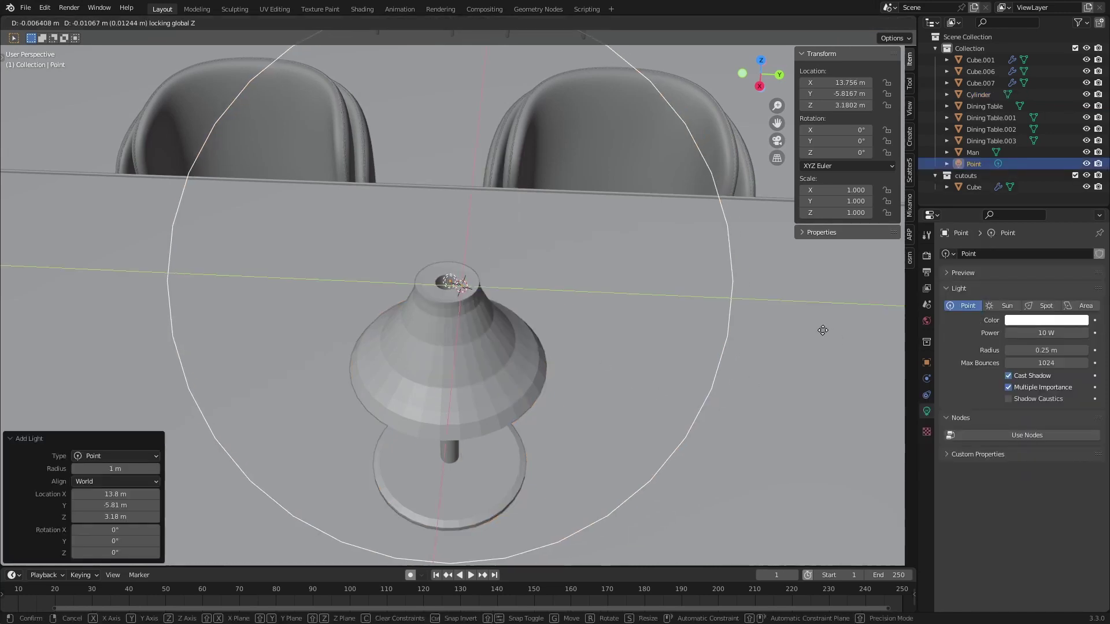
{"action": "left_click", "coordinate": [822, 330]}
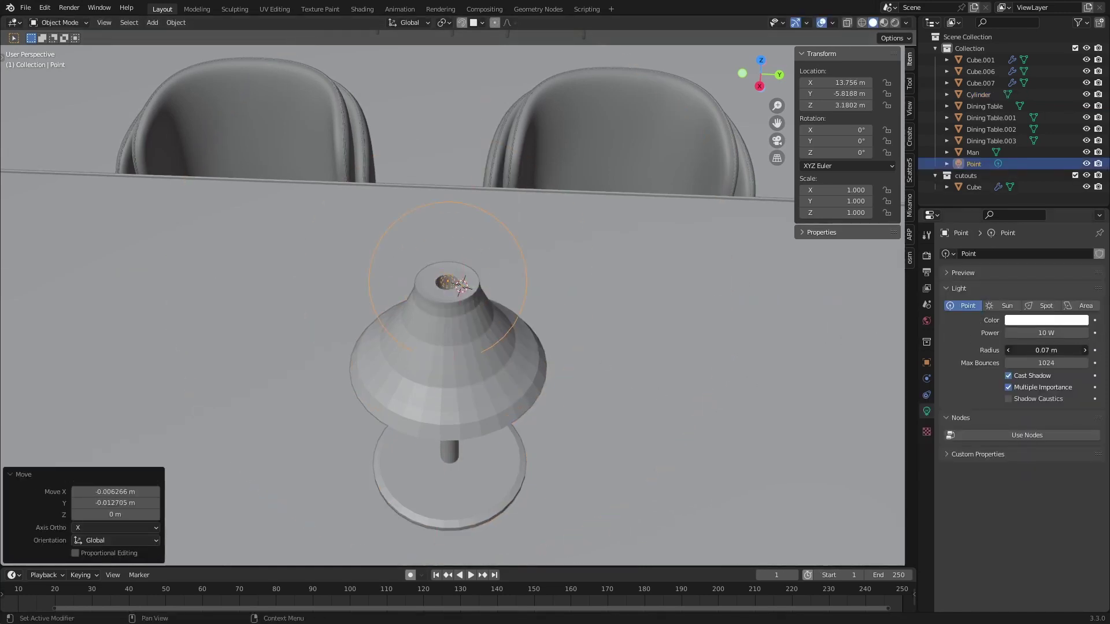
Set the point light's radius to 0.01 m and center it horizontally in the lamp's top opening.
{"action": "scroll", "coordinate": [599, 285], "scroll_direction": "up", "scroll_amount": 4}
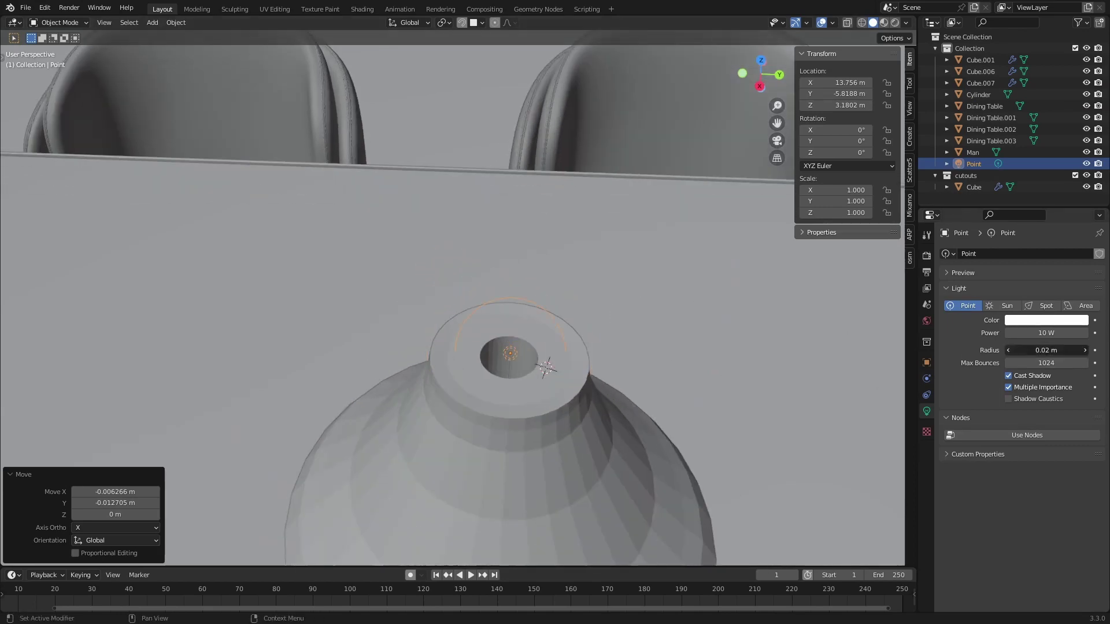
{"action": "middle_click_drag", "start_coordinate": [665, 333], "coordinate": [605, 364]}
{"action": "key", "text": "g"}
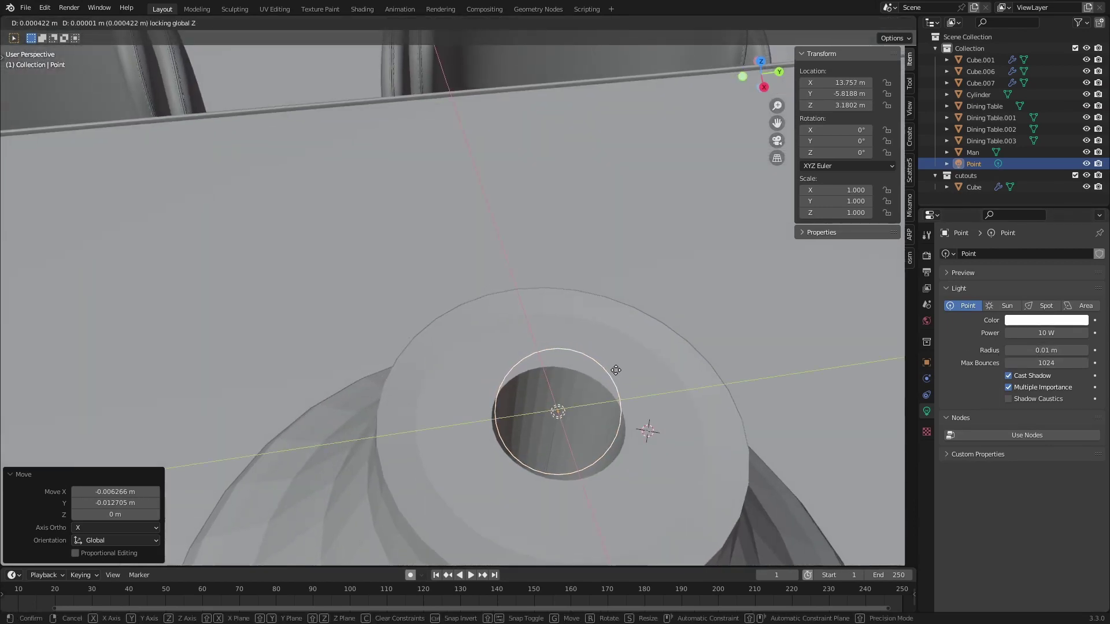
{"action": "left_click", "coordinate": [641, 414]}
{"action": "middle_click_drag", "start_coordinate": [641, 414], "coordinate": [591, 389]}
{"action": "scroll", "coordinate": [587, 388], "scroll_direction": "down", "scroll_amount": 5}
Save the file and preview the lamp and surrounding dining area in rendered shading.
{"action": "key", "text": "ctrl+s"}
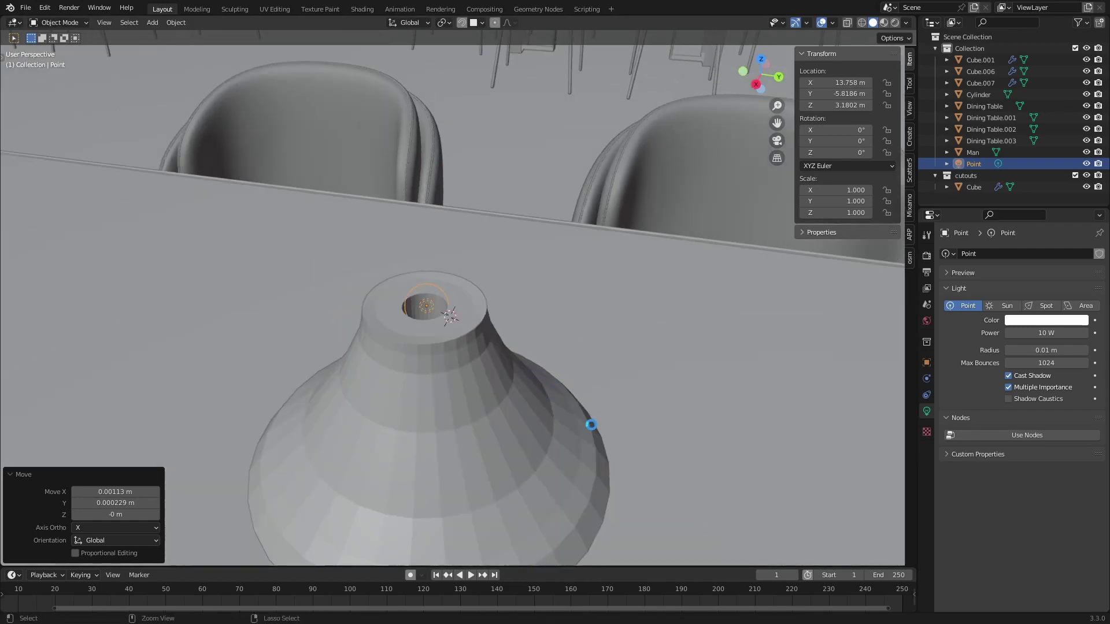
{"action": "middle_click_drag", "start_coordinate": [627, 433], "coordinate": [604, 428]}
{"action": "key", "text": "z"}
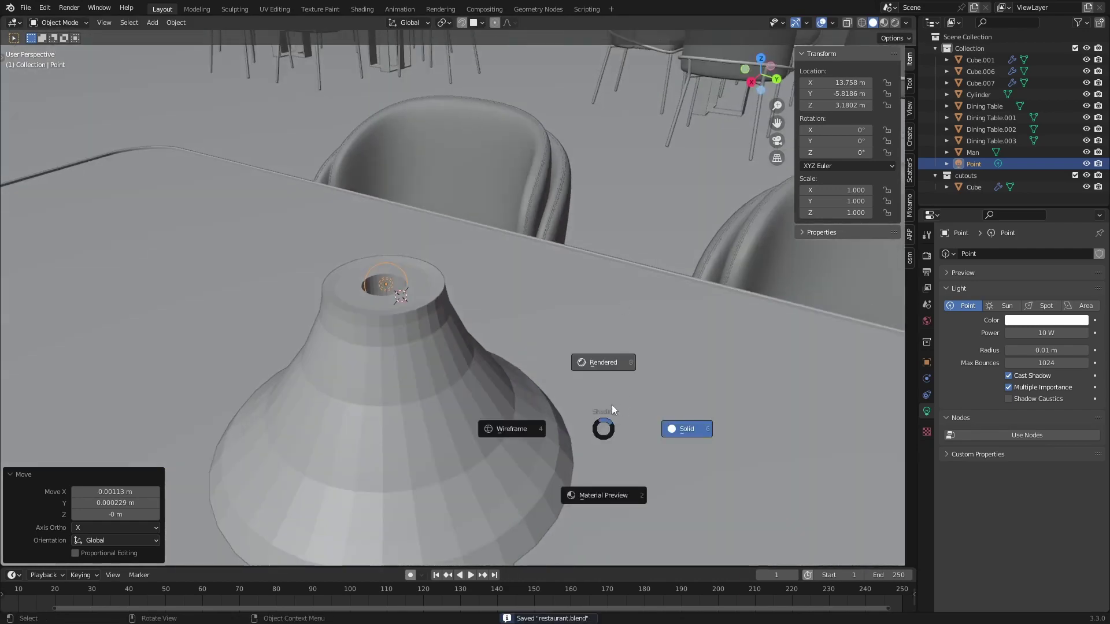
{"action": "left_click", "coordinate": [569, 387]}
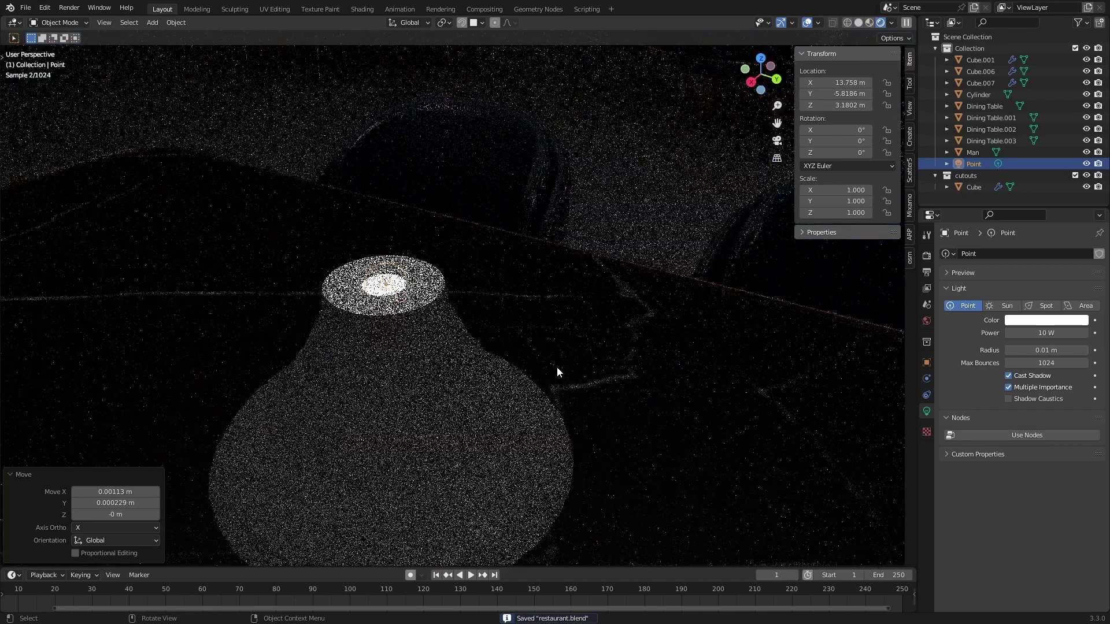
{"action": "middle_click_drag", "start_coordinate": [558, 373], "coordinate": [467, 338]}
{"action": "scroll", "coordinate": [467, 338], "scroll_direction": "down", "scroll_amount": 10}
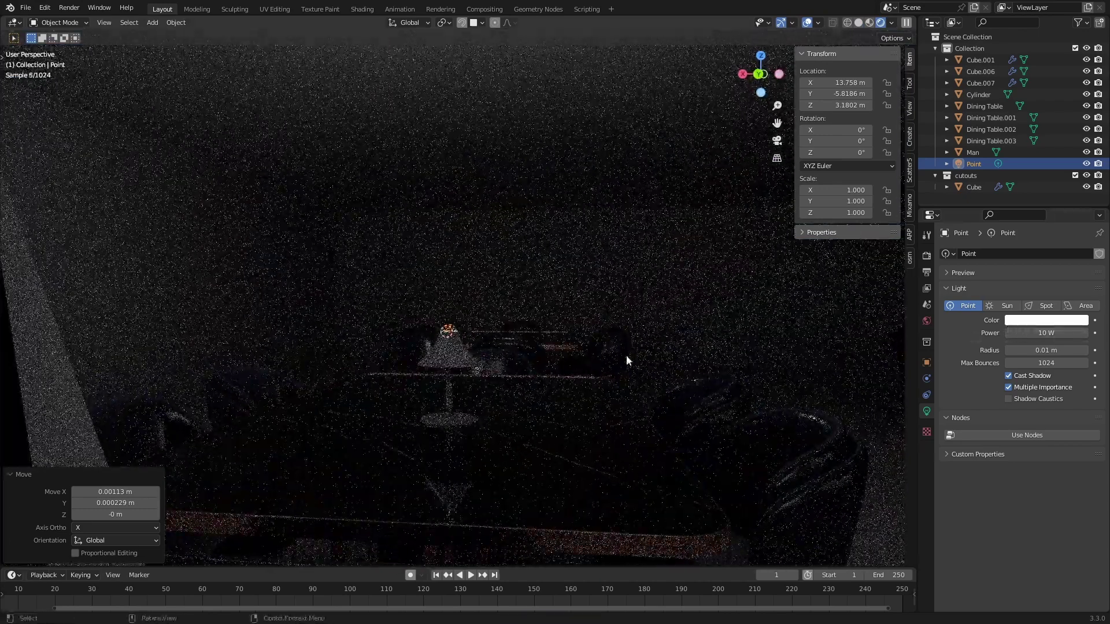
{"action": "middle_click_drag", "start_coordinate": [626, 359], "coordinate": [382, 363]}
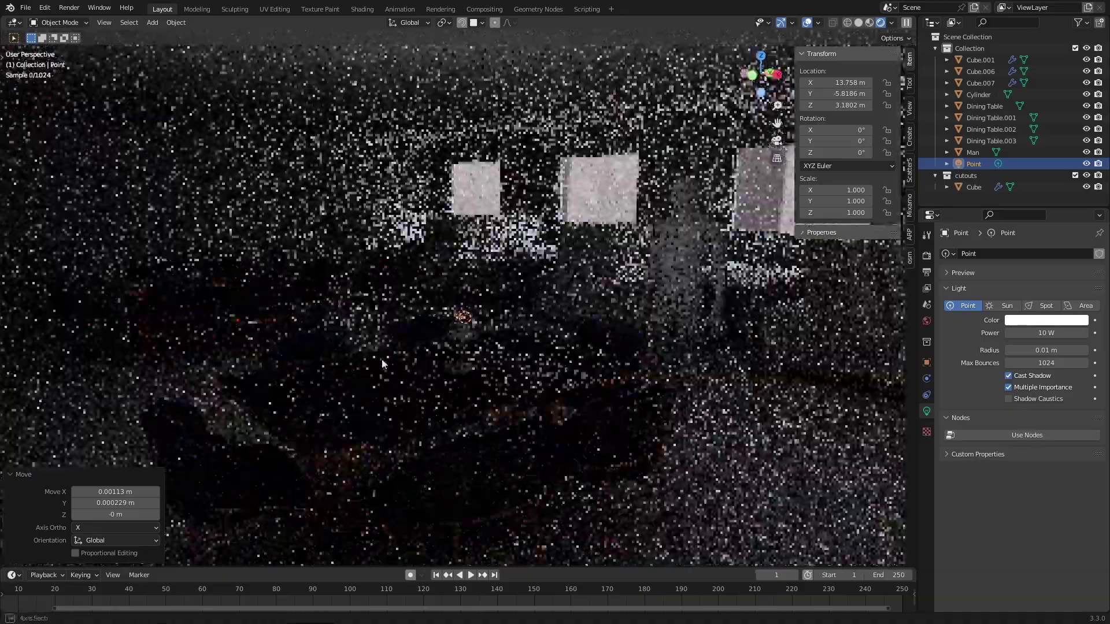
Set the point light's power to about 24.8 W and adjust the scene's color management.
{"action": "left_click_drag", "start_coordinate": [1030, 333], "coordinate": [1075, 334]}
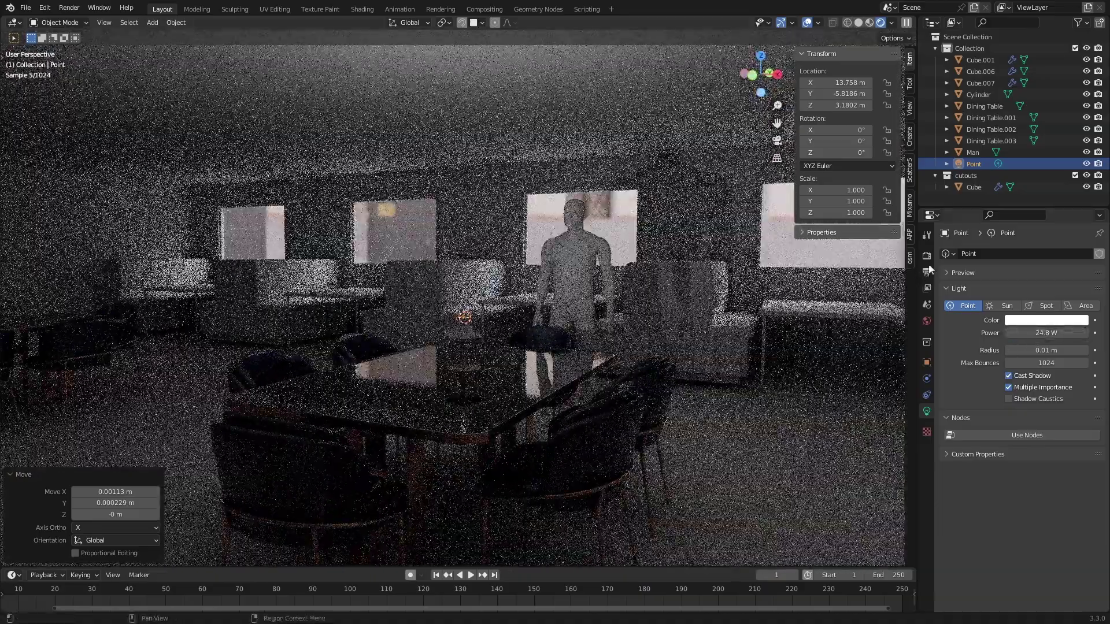
{"action": "left_click", "coordinate": [926, 256]}
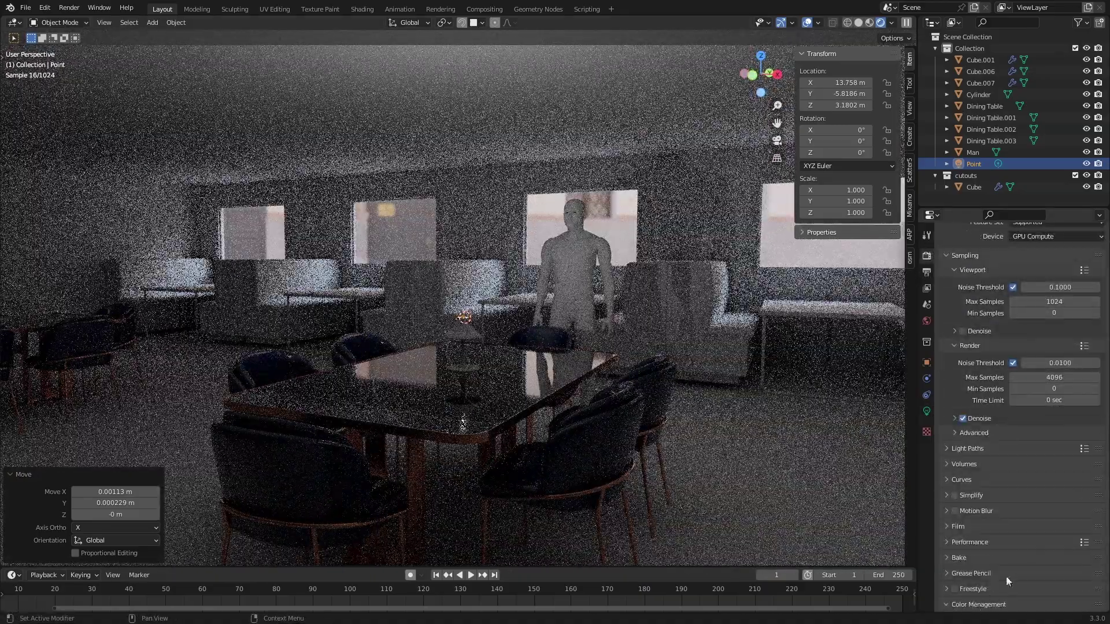
{"action": "scroll", "coordinate": [1007, 582], "scroll_direction": "down", "scroll_amount": 5}
{"action": "left_click_drag", "start_coordinate": [1054, 558], "coordinate": [1059, 558]}
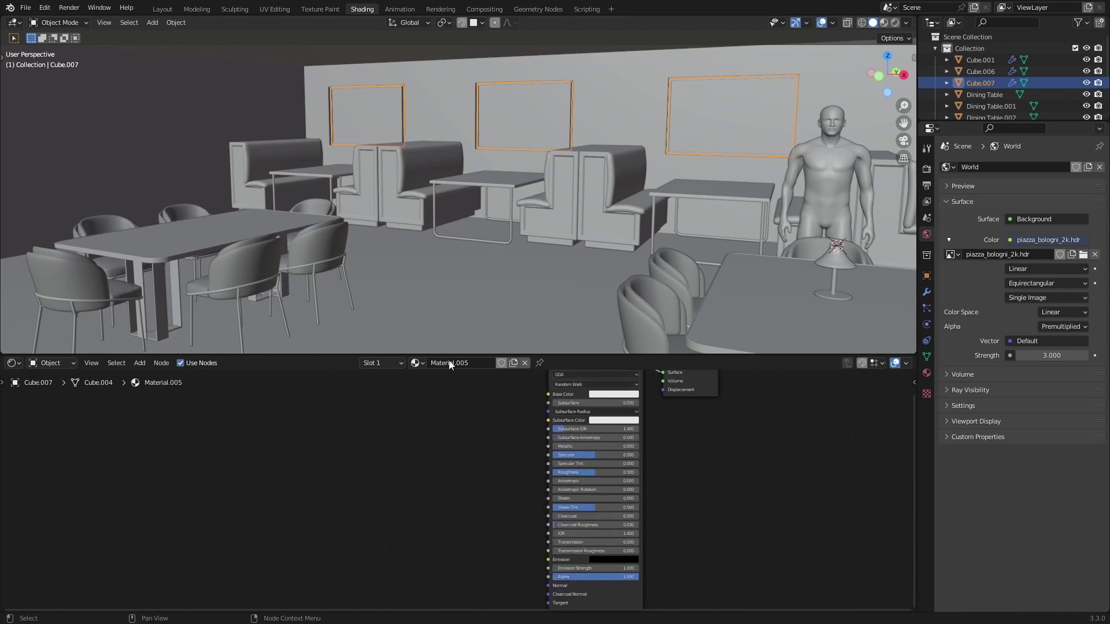
Add a second material slot to the room object for its floor and remove the surplus empty slot.
{"action": "left_click", "coordinate": [926, 373]}
{"action": "left_click", "coordinate": [1101, 168]}
{"action": "left_click", "coordinate": [1099, 168]}
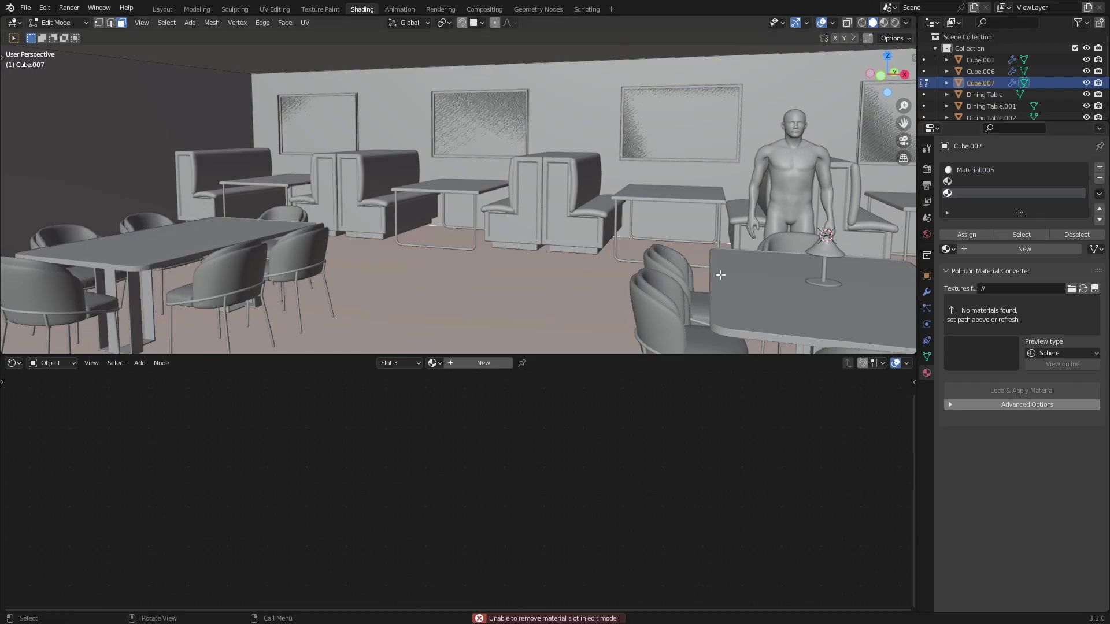
{"action": "left_click", "coordinate": [1100, 178]}
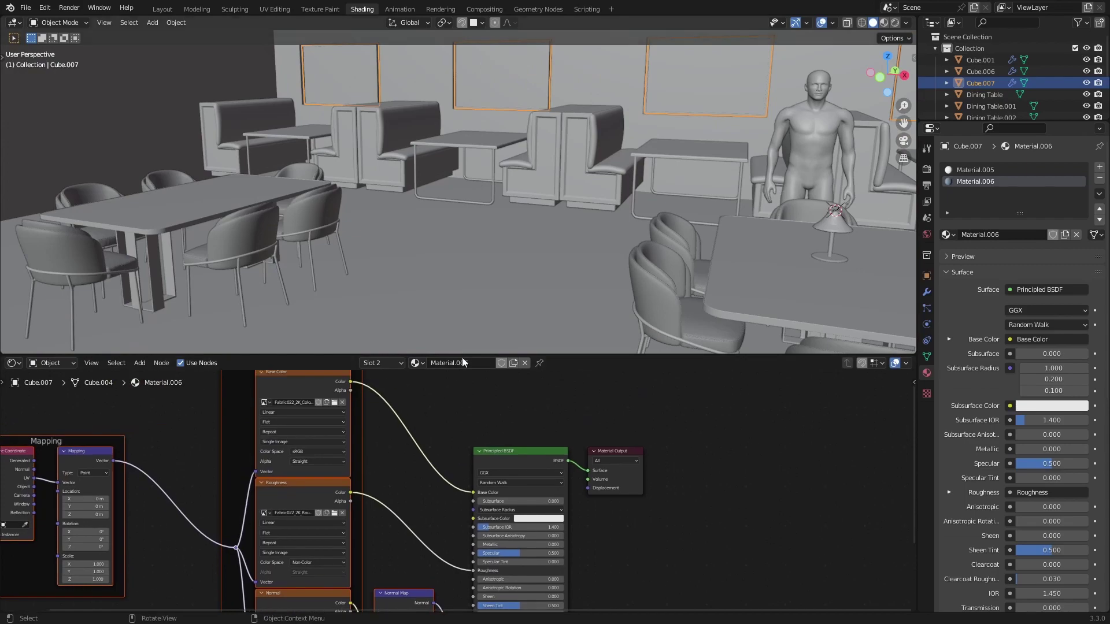
Show the scene in material preview and apply the room object's scale.
{"action": "mouse_move", "coordinate": [399, 458]}
{"action": "middle_mouse_down"}
{"action": "mouse_move", "coordinate": [350, 419]}
{"action": "mouse_move", "coordinate": [311, 408]}
{"action": "mouse_move", "coordinate": [399, 411]}
{"action": "mouse_move", "coordinate": [481, 501]}
{"action": "mouse_move", "coordinate": [391, 441]}
{"action": "middle_mouse_up"}
{"action": "key", "text": "z"}
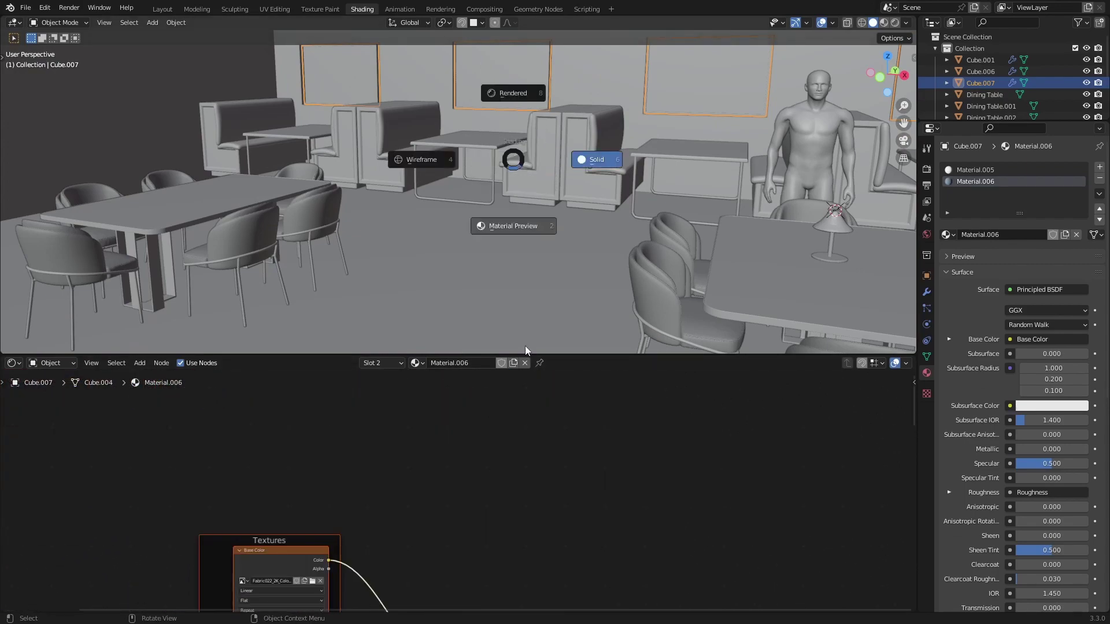
{"action": "left_click", "coordinate": [519, 226]}
{"action": "middle_click_drag", "start_coordinate": [522, 276], "coordinate": [532, 269]}
{"action": "key", "text": "ctrl+a"}
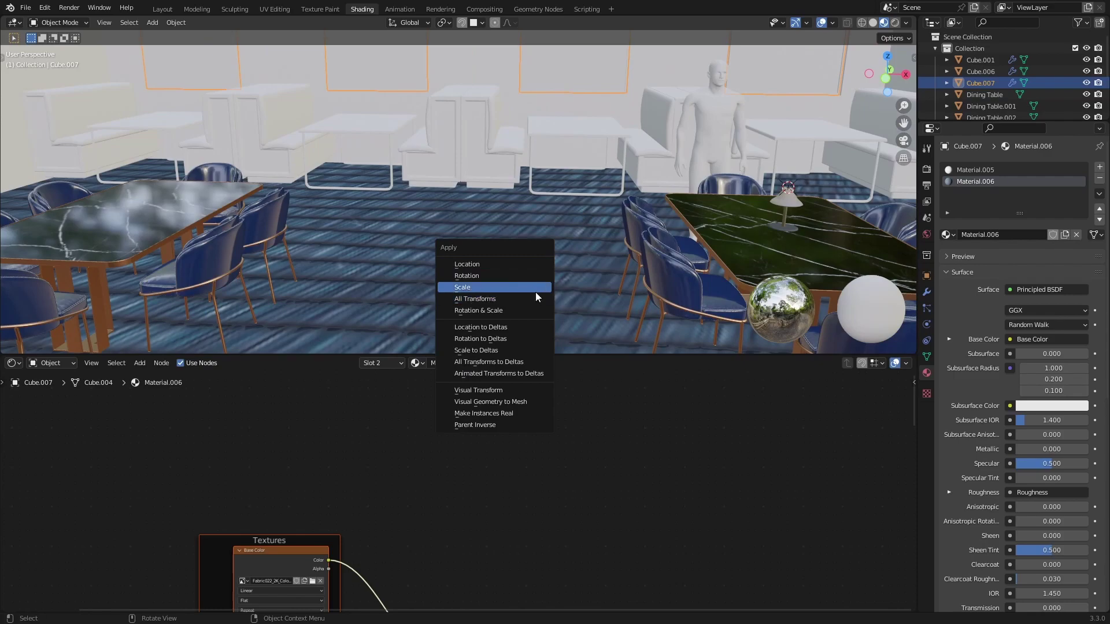
{"action": "left_click", "coordinate": [536, 289]}
Unwrap the whole room mesh with Smart UV Project at a 66° angle limit and inspect the fabric texture on the floor.
{"action": "key", "text": "Tab"}
{"action": "key", "text": "u"}
{"action": "left_click", "coordinate": [521, 255]}
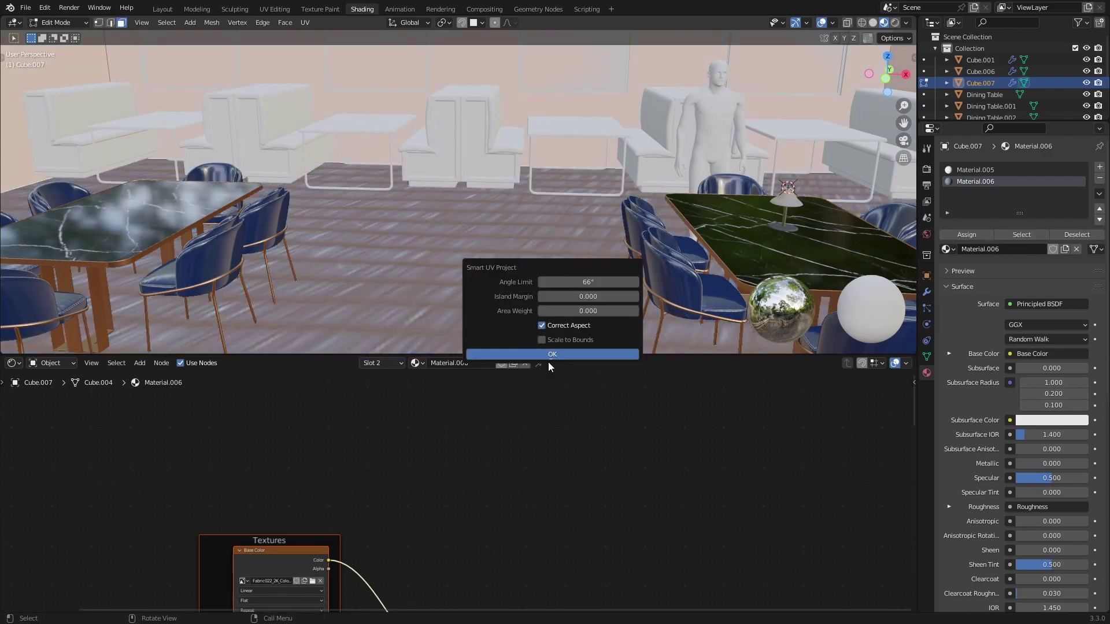
{"action": "left_click", "coordinate": [550, 360]}
{"action": "key", "text": "Tab"}
{"action": "middle_click_drag", "start_coordinate": [525, 304], "coordinate": [521, 277]}
{"action": "scroll", "coordinate": [511, 249], "scroll_direction": "up", "scroll_amount": 5}
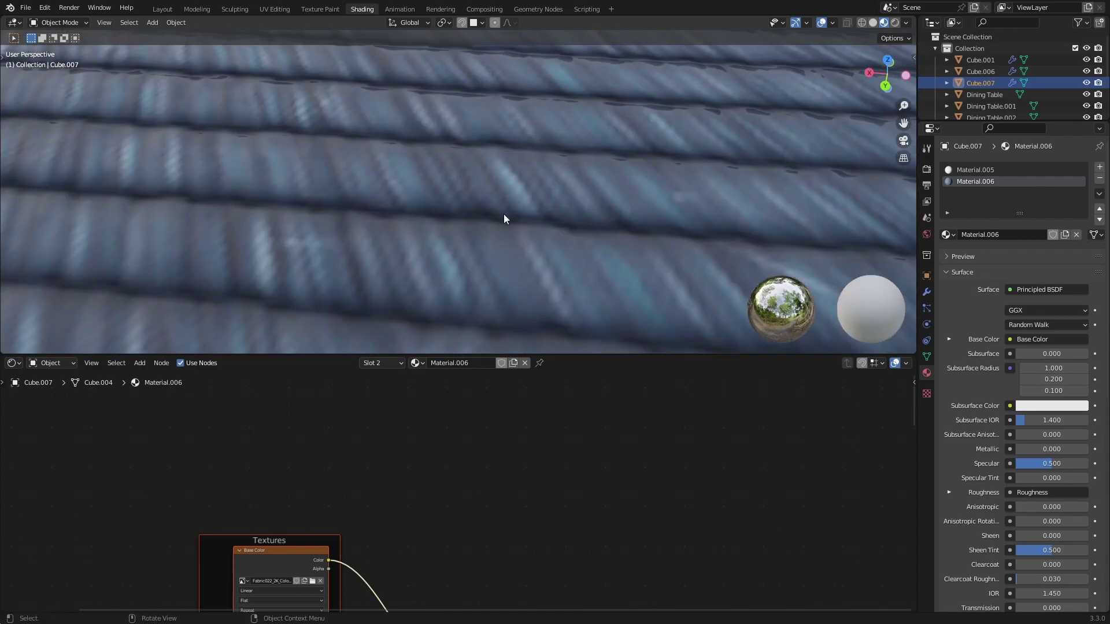
Set the floor fabric texture's mapping scale to 11 on all three axes.
{"action": "scroll", "coordinate": [339, 469], "scroll_direction": "down", "scroll_amount": 3}
{"action": "scroll", "coordinate": [421, 228], "scroll_direction": "down", "scroll_amount": 8}
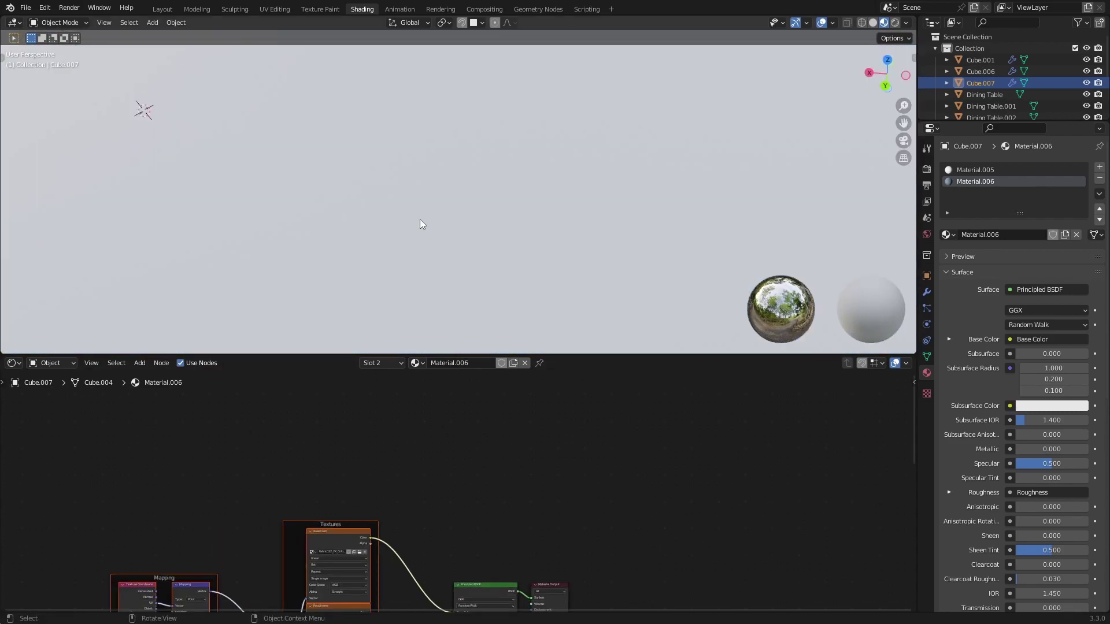
{"action": "middle_click_drag", "start_coordinate": [422, 228], "coordinate": [402, 243]}
{"action": "scroll", "coordinate": [308, 226], "scroll_direction": "up", "scroll_amount": 8}
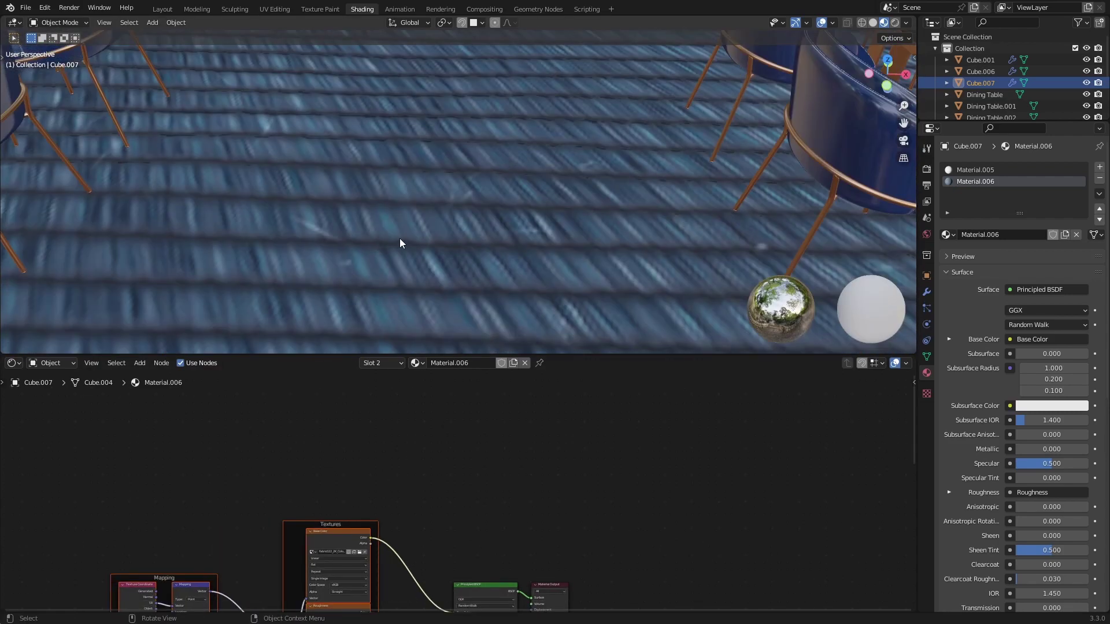
{"action": "key", "text": "Home"}
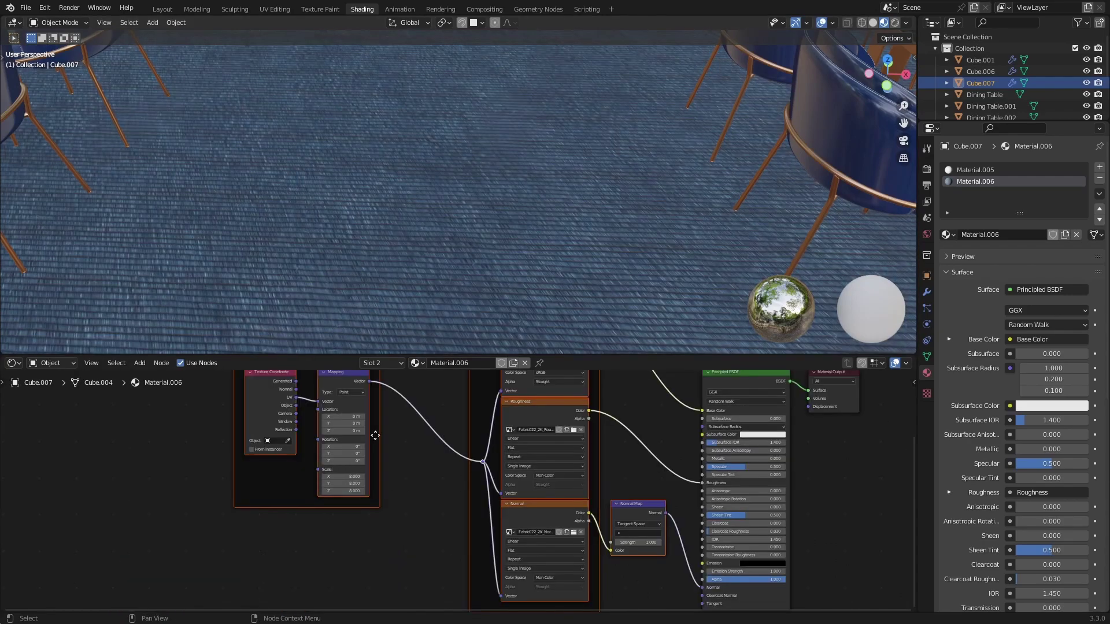
{"action": "scroll", "coordinate": [362, 215], "scroll_direction": "down", "scroll_amount": 3}
{"action": "scroll", "coordinate": [361, 215], "scroll_direction": "down", "scroll_amount": 4}
{"action": "middle_click_drag", "start_coordinate": [362, 216], "coordinate": [407, 209]}
{"action": "scroll", "coordinate": [454, 260], "scroll_direction": "up", "scroll_amount": 4}
{"action": "scroll", "coordinate": [436, 255], "scroll_direction": "down", "scroll_amount": 3}
{"action": "middle_click_drag", "start_coordinate": [436, 255], "coordinate": [520, 289]}
{"action": "scroll", "coordinate": [501, 214], "scroll_direction": "down", "scroll_amount": 3}
{"action": "left_click_drag", "start_coordinate": [347, 477], "coordinate": [347, 491]}
{"action": "type", "text": "11"}
{"action": "key", "text": "Return"}
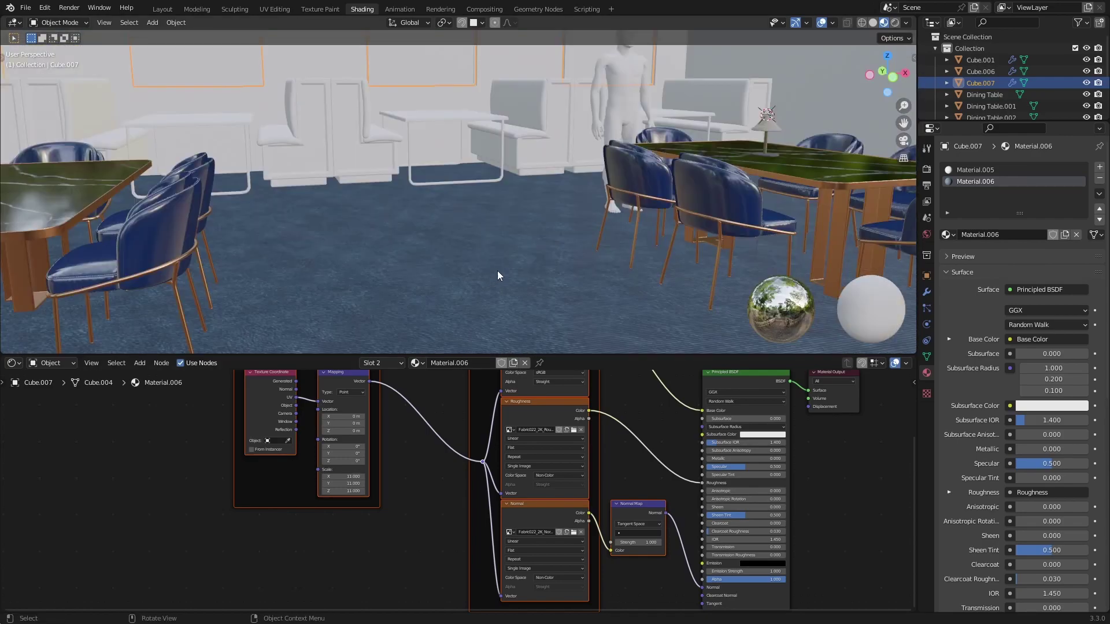
Add a second material slot to the booth object and assign the booth's frame and panel faces to it.
{"action": "middle_click_drag", "start_coordinate": [578, 266], "coordinate": [473, 223]}
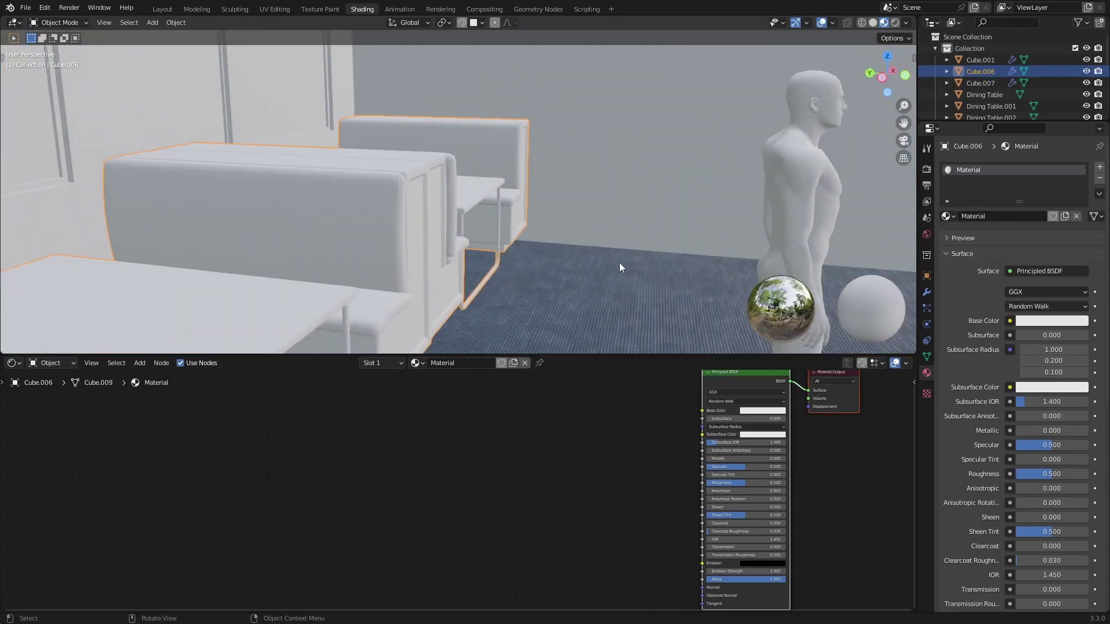
{"action": "key", "text": "Tab"}
{"action": "left_click", "coordinate": [1100, 168]}
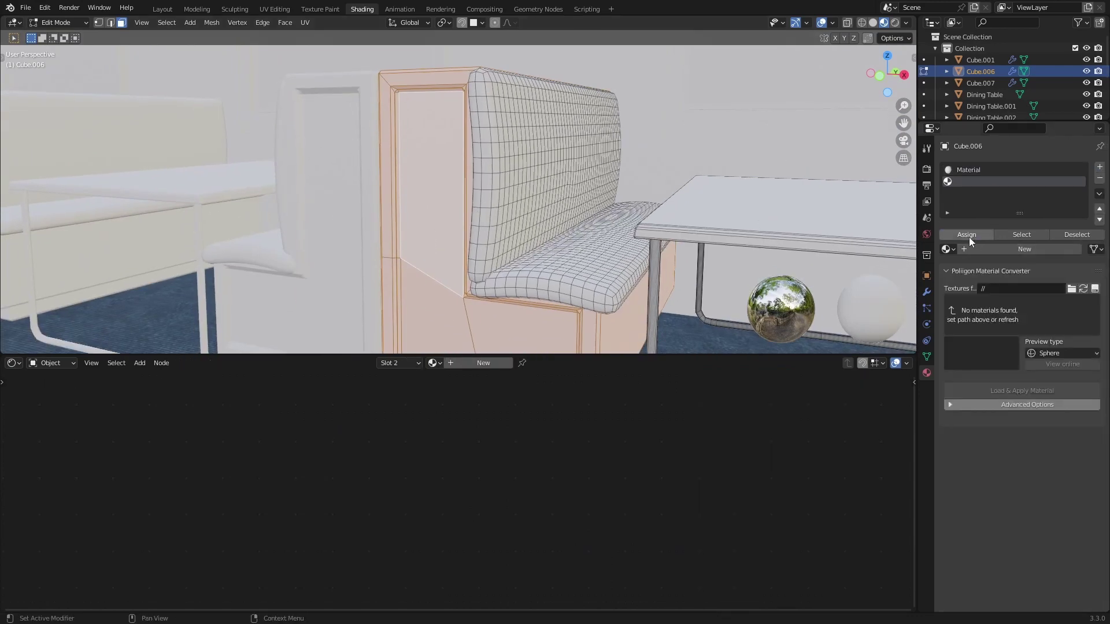
{"action": "scroll", "coordinate": [762, 232], "scroll_direction": "down", "scroll_amount": 2}
{"action": "middle_click_drag", "start_coordinate": [763, 232], "coordinate": [723, 233], "text": "shift"}
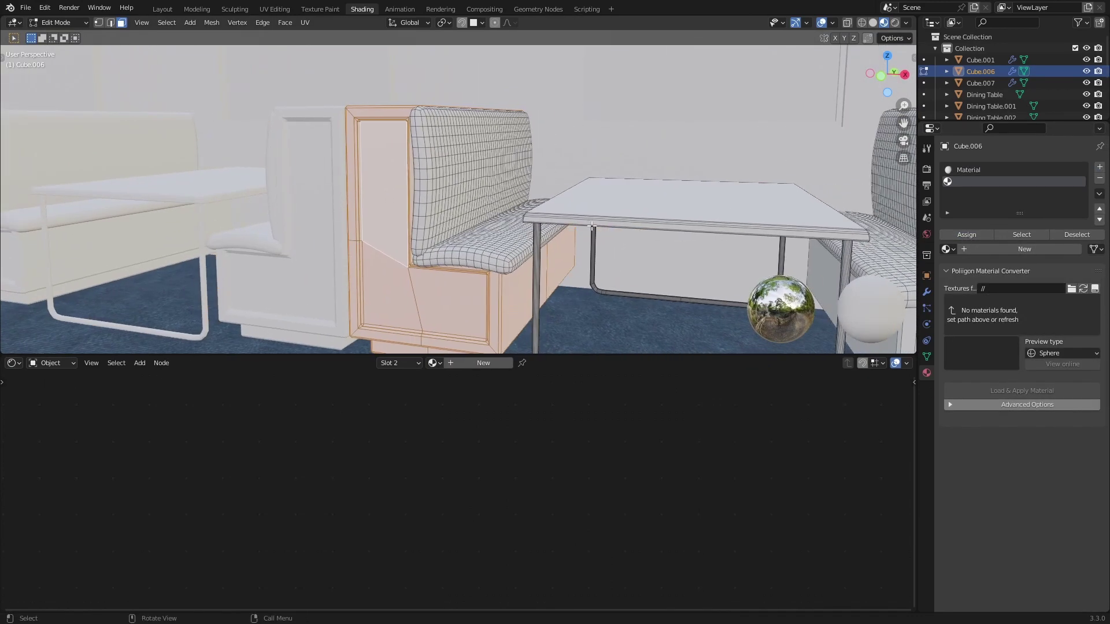
Tint the base color of the booth object's first material light blue.
{"action": "key", "text": "Tab"}
{"action": "left_click", "coordinate": [989, 171]}
{"action": "left_click", "coordinate": [754, 415]}
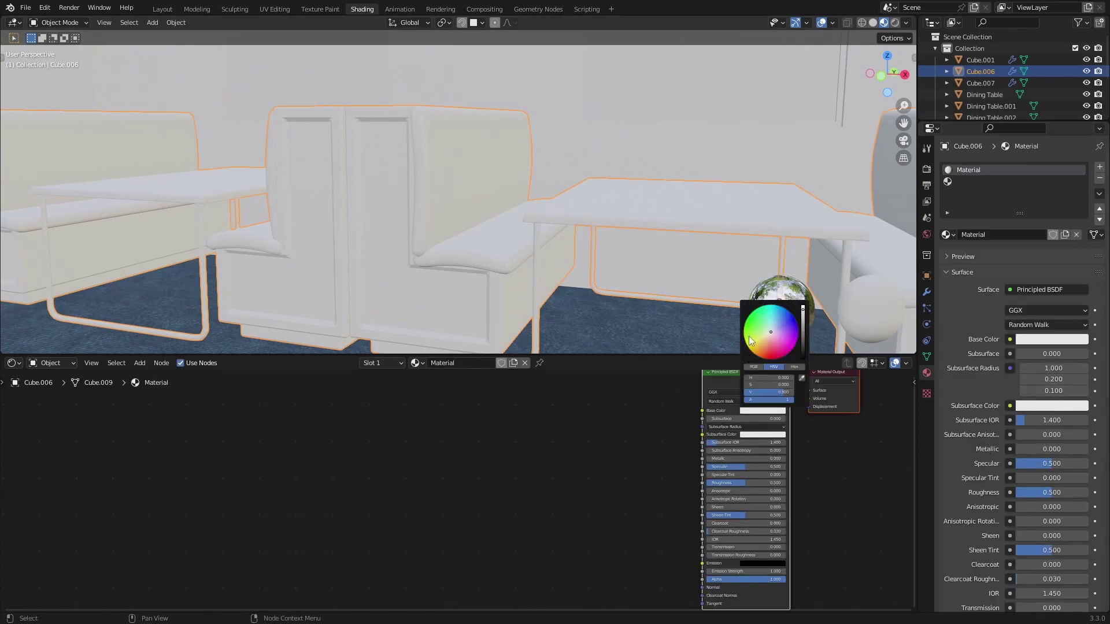
{"action": "left_click", "coordinate": [773, 323]}
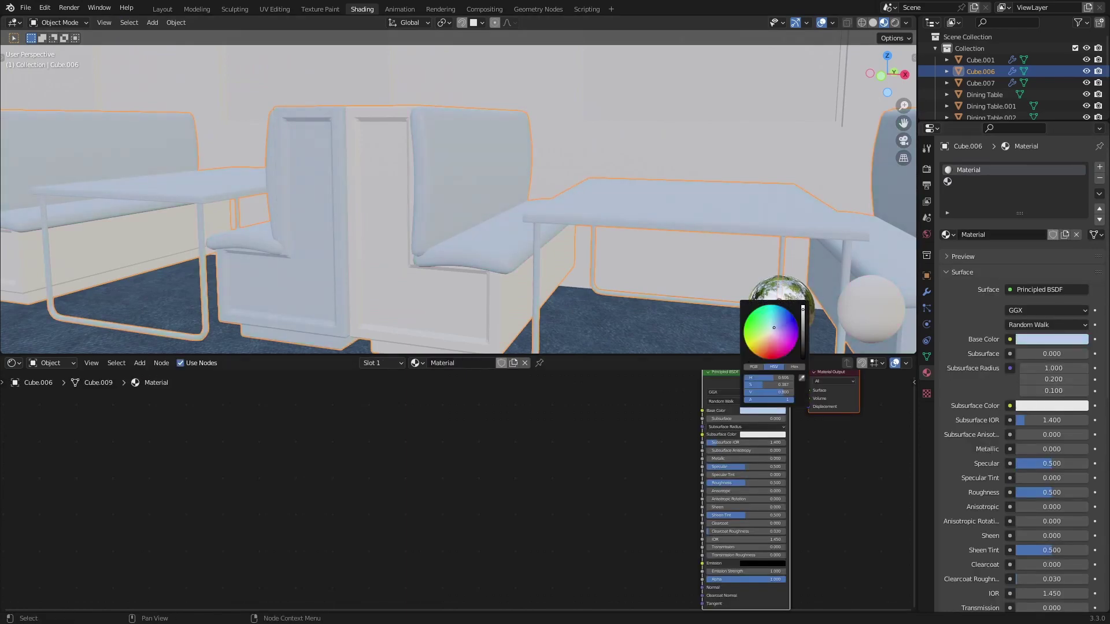
Add separate material slots to the booth object for the tabletop and the tubular table legs.
{"action": "middle_click_drag", "start_coordinate": [556, 262], "coordinate": [584, 259]}
{"action": "key", "text": "Tab"}
{"action": "middle_click_drag", "start_coordinate": [630, 218], "coordinate": [574, 216], "text": "shift"}
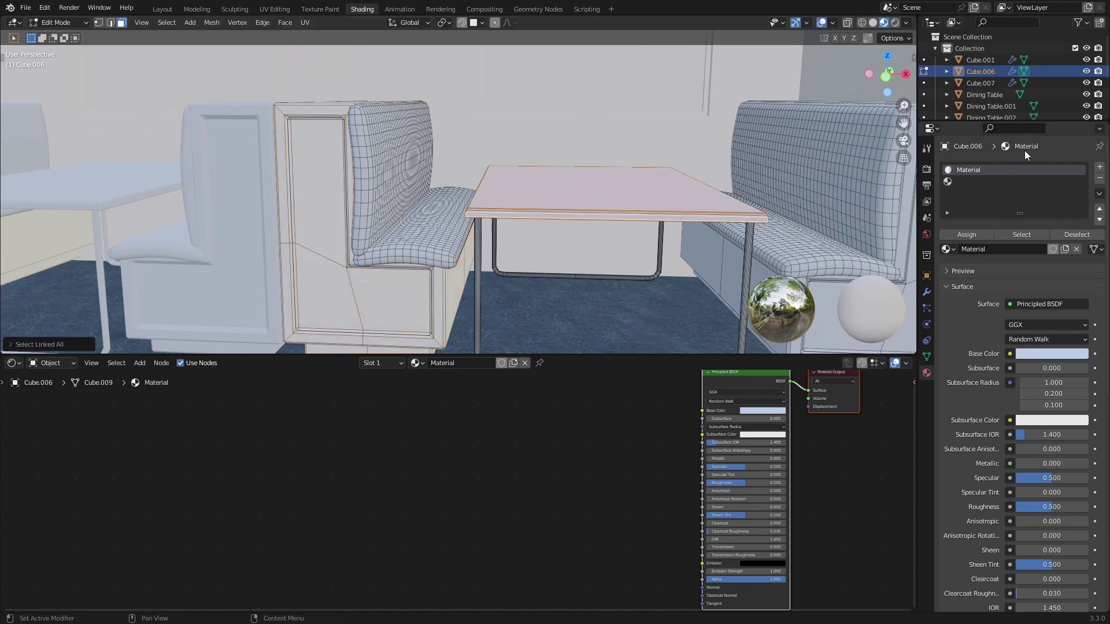
{"action": "left_click", "coordinate": [1100, 169]}
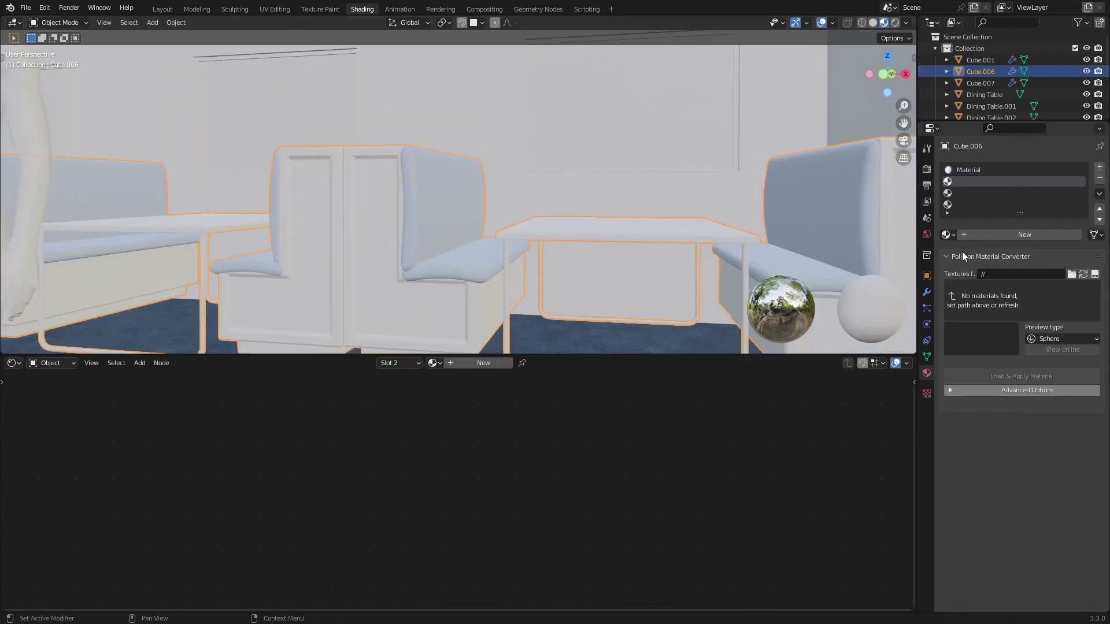
Create a material in the booth frame's slot using the fine-grained wood textures at a mapping scale of 4.
{"action": "left_click", "coordinate": [1006, 235]}
{"action": "scroll", "coordinate": [362, 442], "scroll_direction": "up", "scroll_amount": 3}
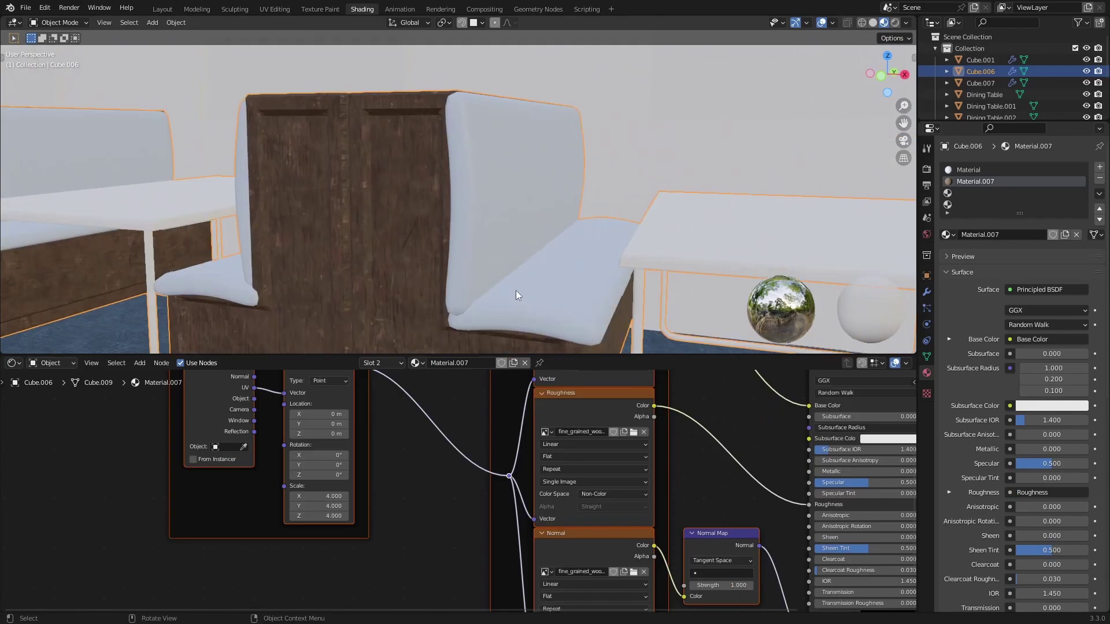
{"action": "middle_click_drag", "start_coordinate": [517, 295], "coordinate": [551, 292]}
Insert a Hue Saturation Value node between the wood's base color texture and the Principled BSDF, with Value set to 2.
{"action": "middle_click_drag", "start_coordinate": [709, 426], "coordinate": [399, 501]}
{"action": "scroll", "coordinate": [390, 499], "scroll_direction": "down", "scroll_amount": 1}
{"action": "middle_click_drag", "start_coordinate": [382, 493], "coordinate": [298, 529]}
{"action": "left_click_drag", "start_coordinate": [494, 443], "coordinate": [650, 515]}
{"action": "left_click_drag", "start_coordinate": [459, 473], "coordinate": [589, 453]}
{"action": "key", "text": "shift+a"}
{"action": "left_click", "coordinate": [570, 443]}
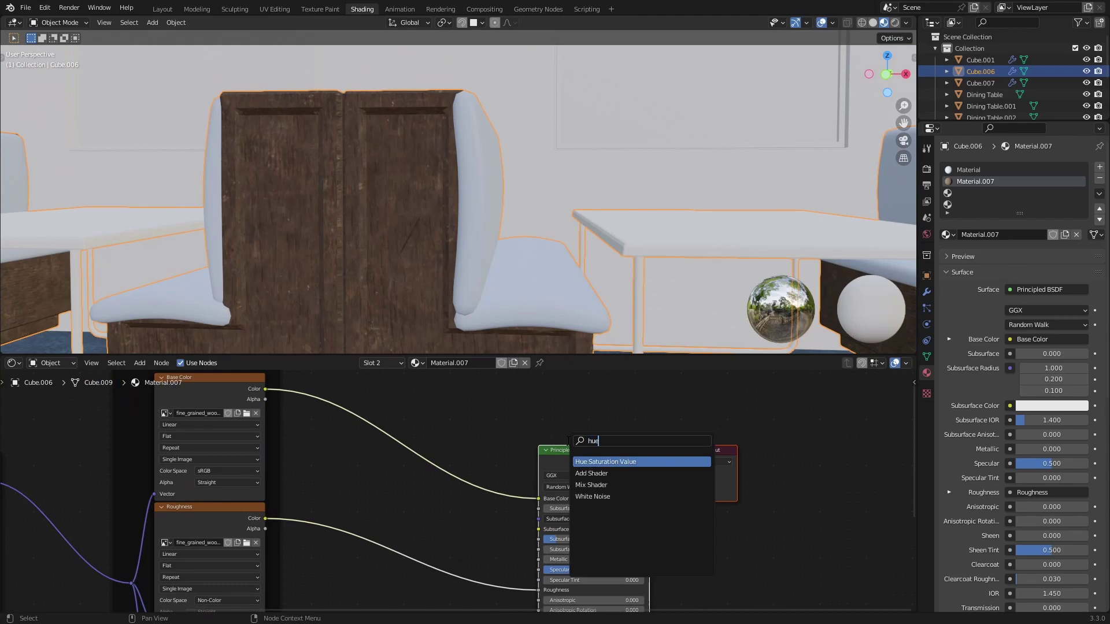
{"action": "type", "text": "hue"}
{"action": "key", "text": "Return"}
{"action": "left_click", "coordinate": [467, 463]}
{"action": "left_click", "coordinate": [480, 476]}
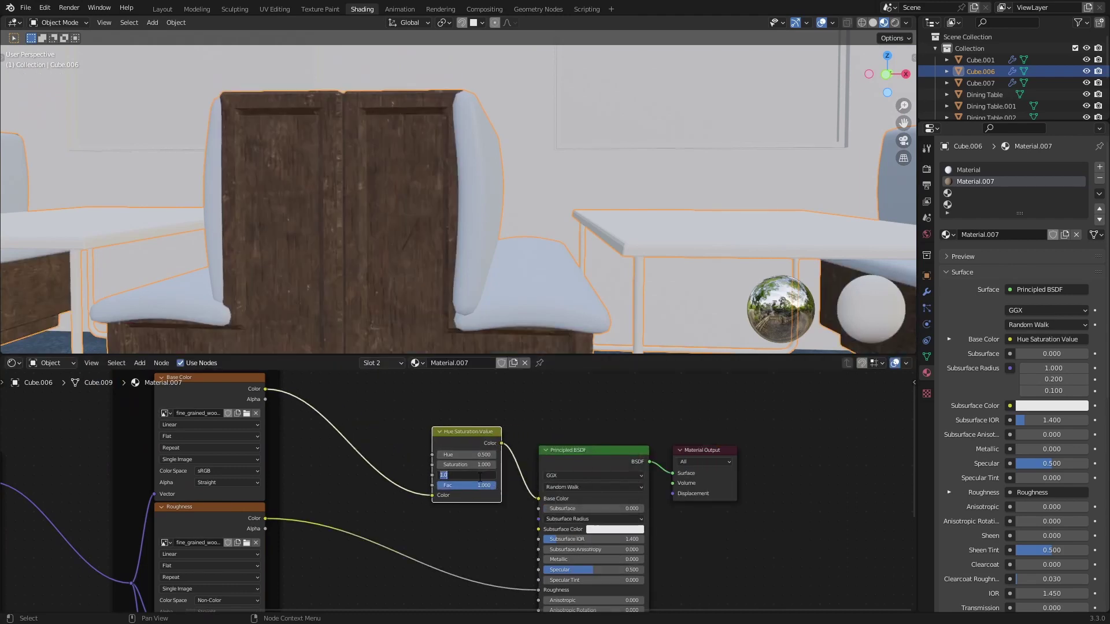
{"action": "type", "text": "2"}
{"action": "key", "text": "Return"}
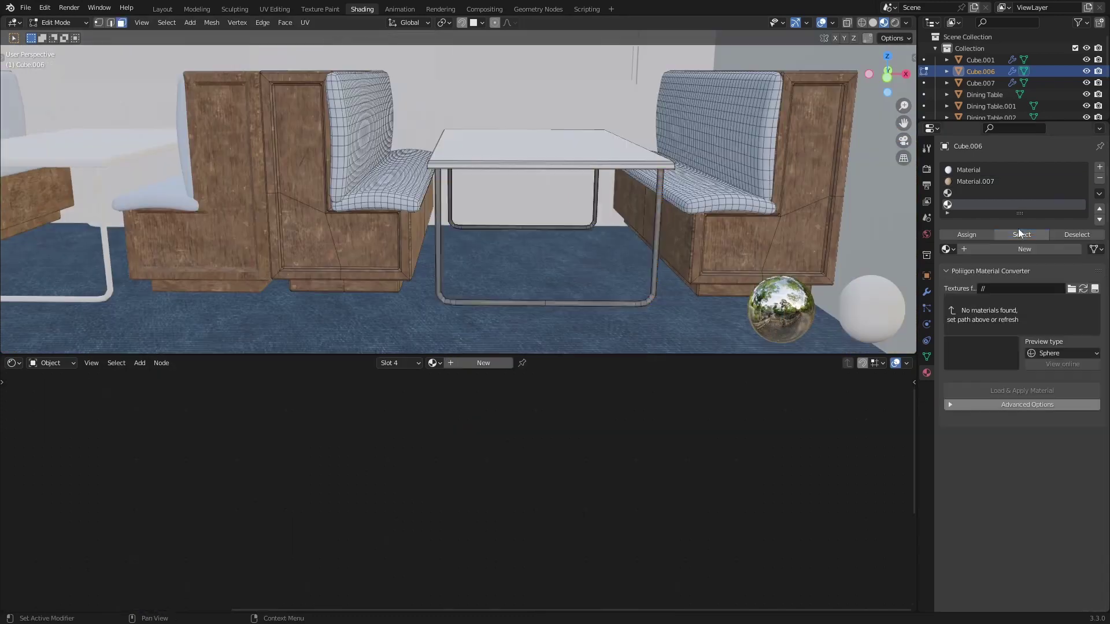
Select the booth table's leg faces by their fourth slot and give them a new metallic material with a pale yellow base color.
{"action": "left_click", "coordinate": [1018, 231]}
{"action": "left_click", "coordinate": [1014, 250]}
{"action": "left_click", "coordinate": [1043, 354]}
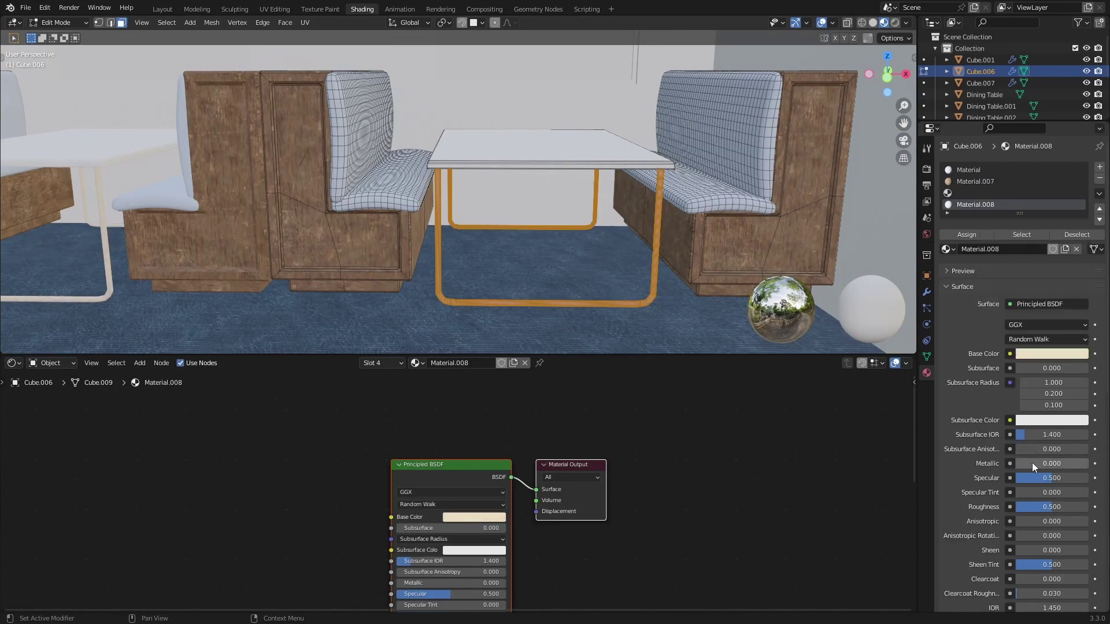
{"action": "left_click_drag", "start_coordinate": [1032, 462], "coordinate": [1091, 467]}
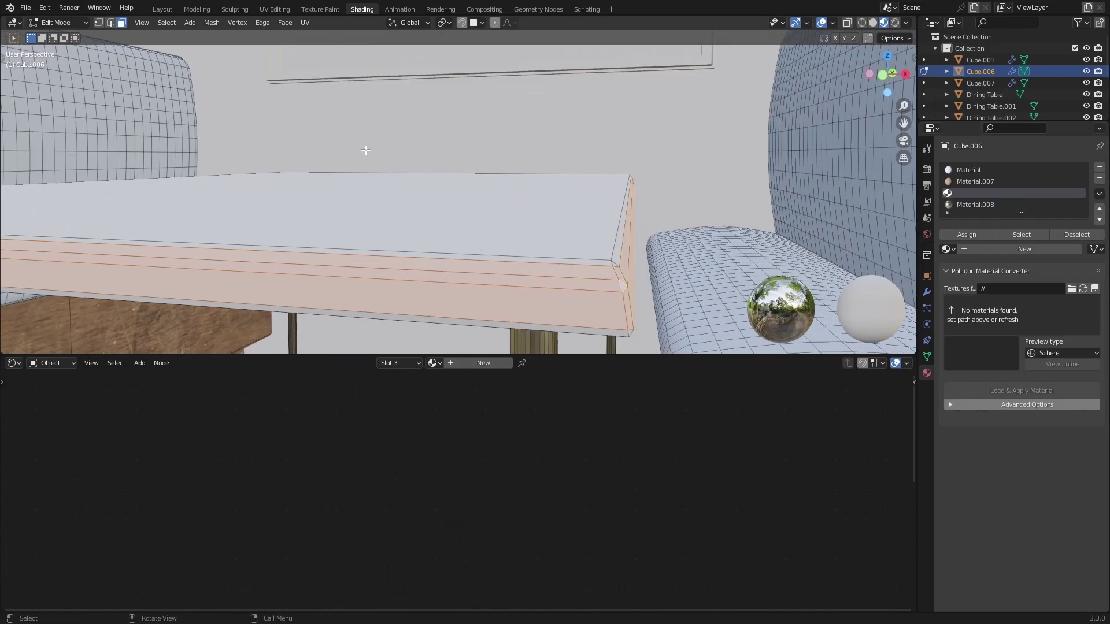
Select only the booth tabletop's rim faces, create a new material for them in a fifth slot and open its base color.
{"action": "key", "text": "KP_1"}
{"action": "scroll", "coordinate": [352, 271], "scroll_direction": "down", "scroll_amount": 5}
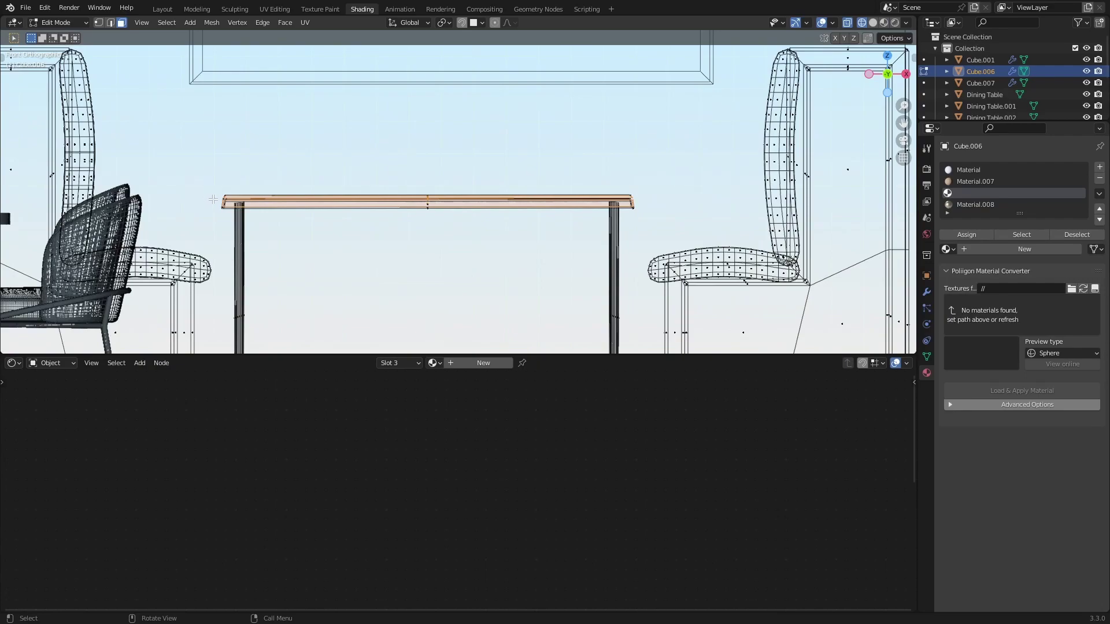
{"action": "left_click_drag", "start_coordinate": [646, 223], "coordinate": [646, 224]}
{"action": "middle_click_drag", "start_coordinate": [584, 251], "coordinate": [539, 267]}
{"action": "key", "text": "shift+z"}
{"action": "mouse_move", "coordinate": [613, 270]}
{"action": "middle_mouse_down"}
{"action": "mouse_move", "coordinate": [597, 272]}
{"action": "mouse_move", "coordinate": [642, 275]}
{"action": "middle_mouse_up"}
{"action": "left_click", "coordinate": [1098, 167]}
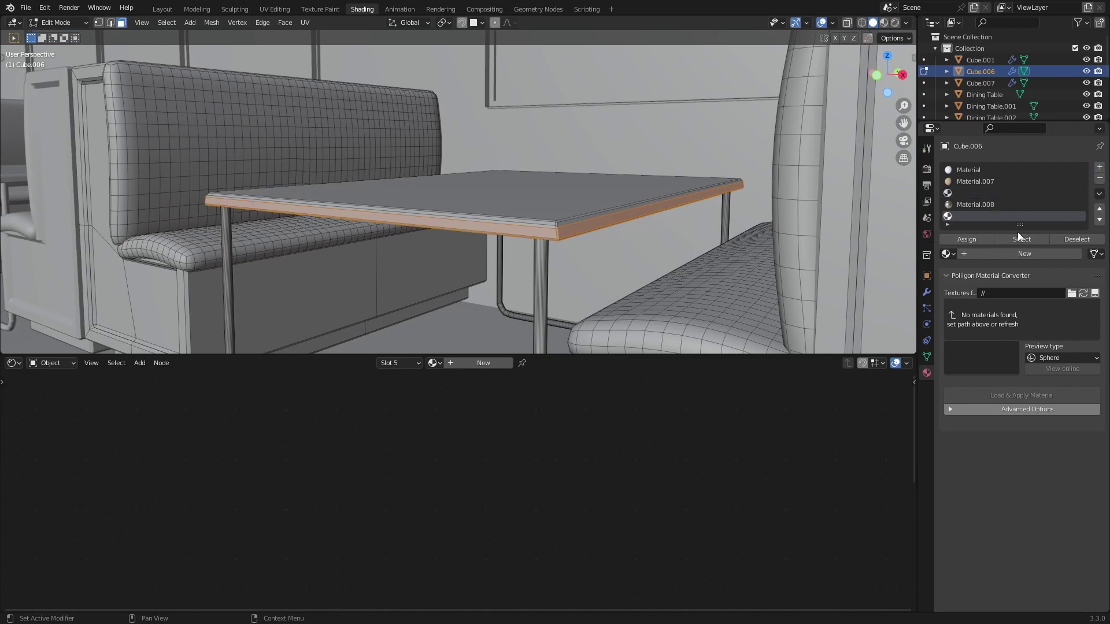
{"action": "left_click", "coordinate": [967, 253]}
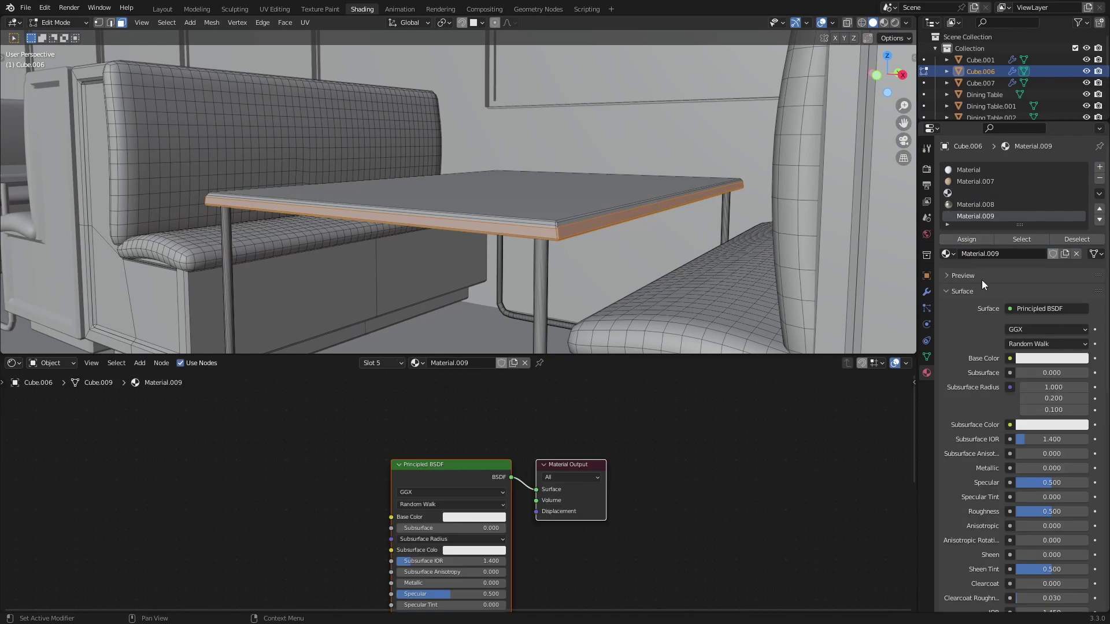
{"action": "left_click", "coordinate": [1029, 359]}
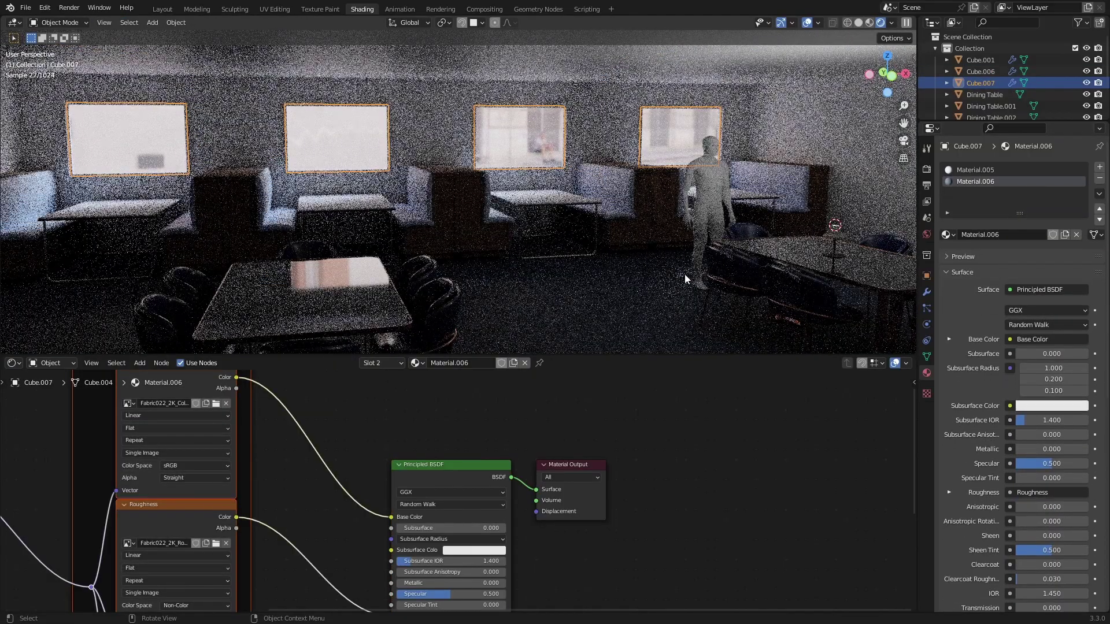
Select the table lamp's point light and drive its emission color with a Blackbody node at a temperature of 3200.
{"action": "middle_click_drag", "start_coordinate": [685, 274], "coordinate": [610, 266]}
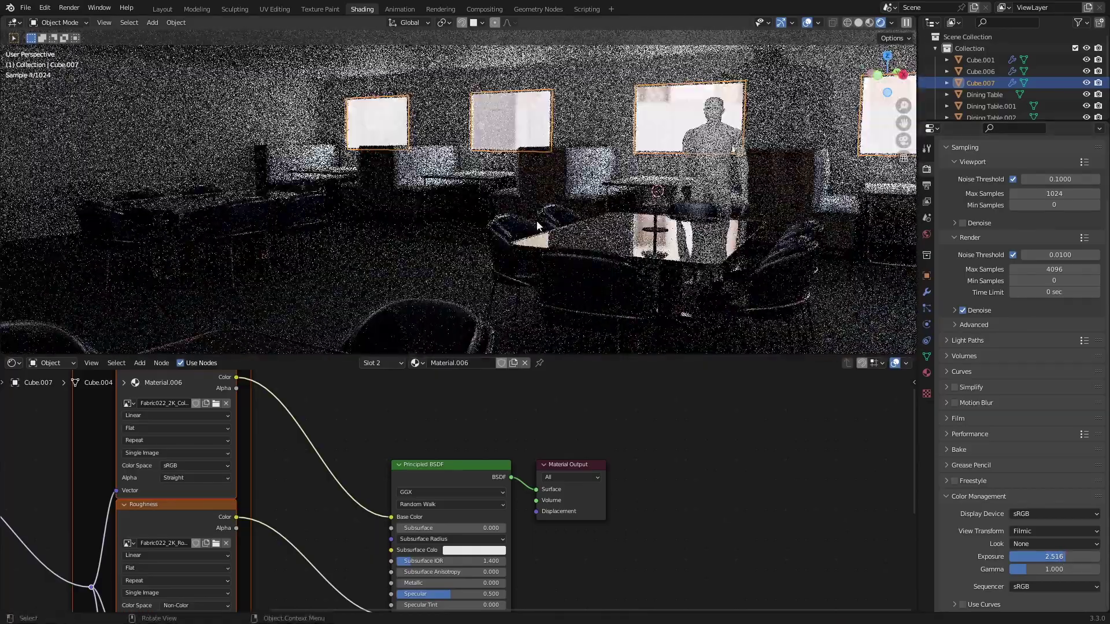
{"action": "middle_click_drag", "start_coordinate": [486, 236], "coordinate": [470, 246], "text": "shift"}
{"action": "scroll", "coordinate": [470, 246], "scroll_direction": "up", "scroll_amount": 3}
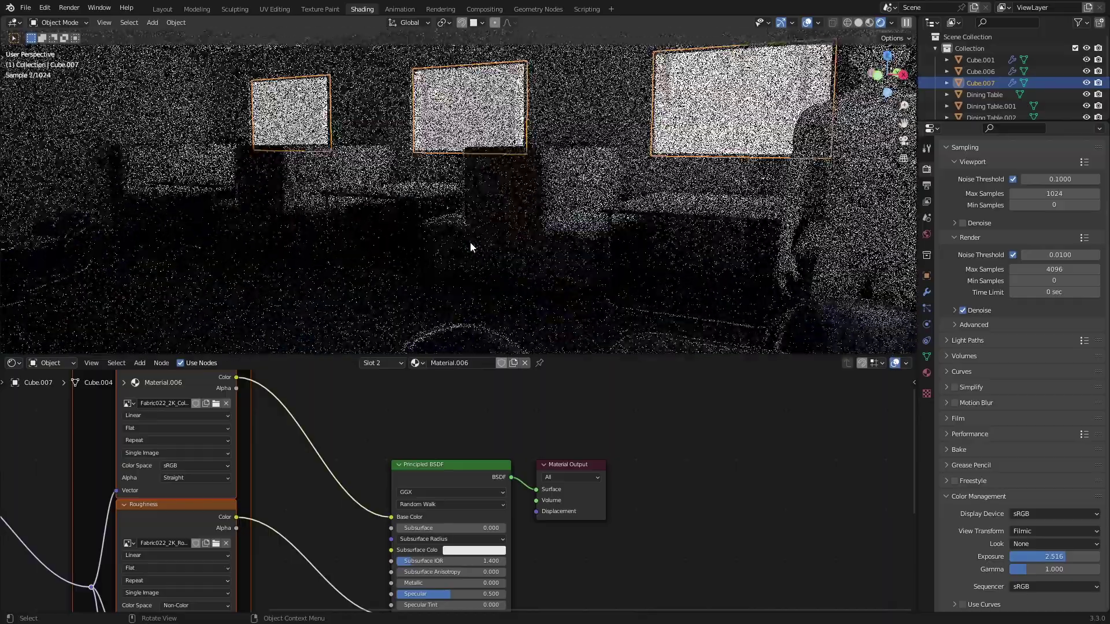
{"action": "scroll", "coordinate": [466, 250], "scroll_direction": "down", "scroll_amount": 2}
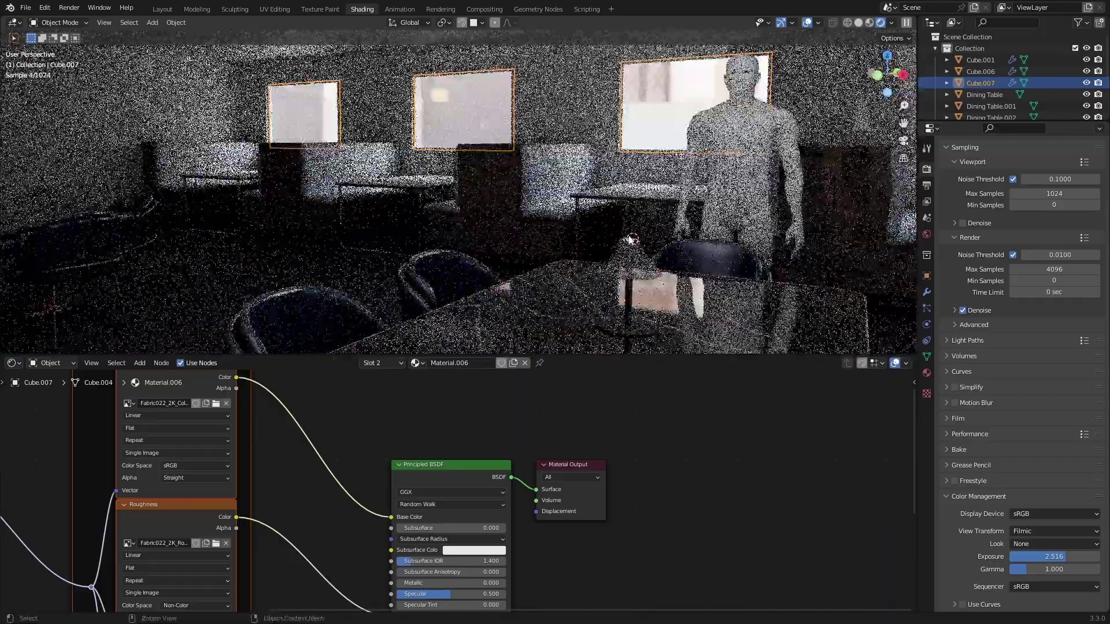
{"action": "middle_click_drag", "start_coordinate": [629, 229], "coordinate": [675, 340], "text": "shift"}
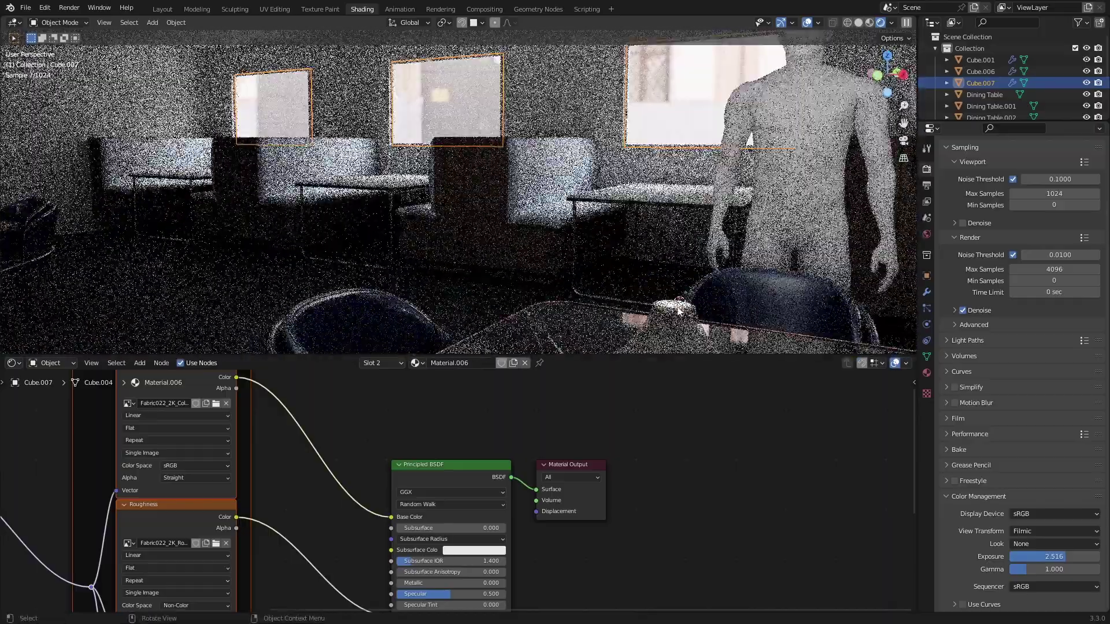
{"action": "left_click", "coordinate": [678, 309]}
{"action": "left_click", "coordinate": [679, 302]}
{"action": "left_click", "coordinate": [928, 325]}
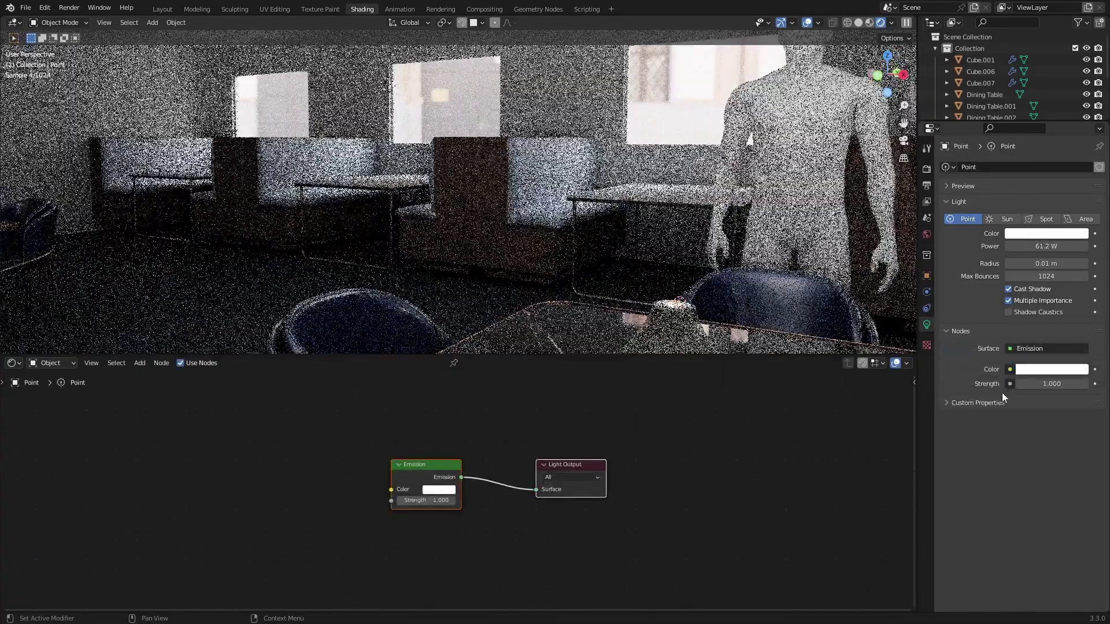
{"action": "left_click", "coordinate": [1009, 369]}
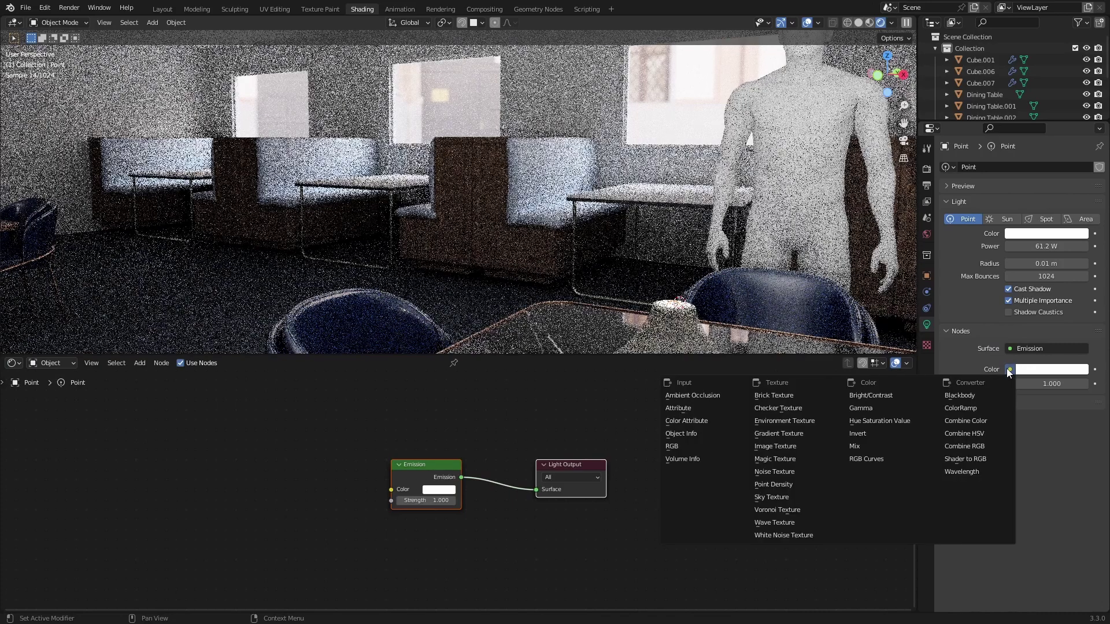
{"action": "left_click", "coordinate": [974, 396]}
{"action": "left_click", "coordinate": [1051, 384]}
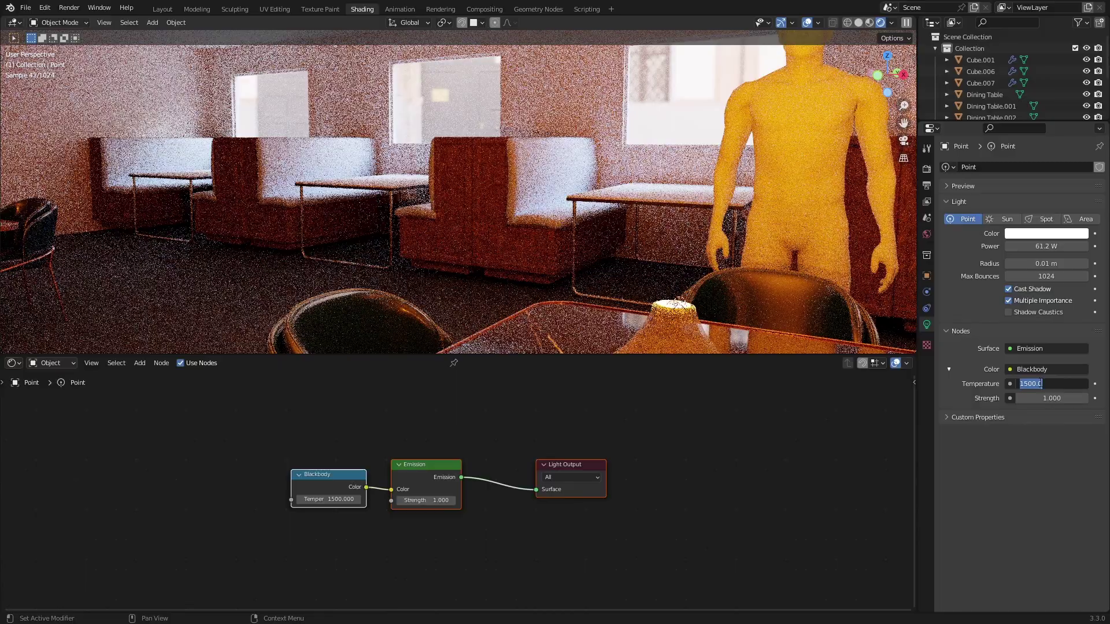
{"action": "key", "text": "Return"}
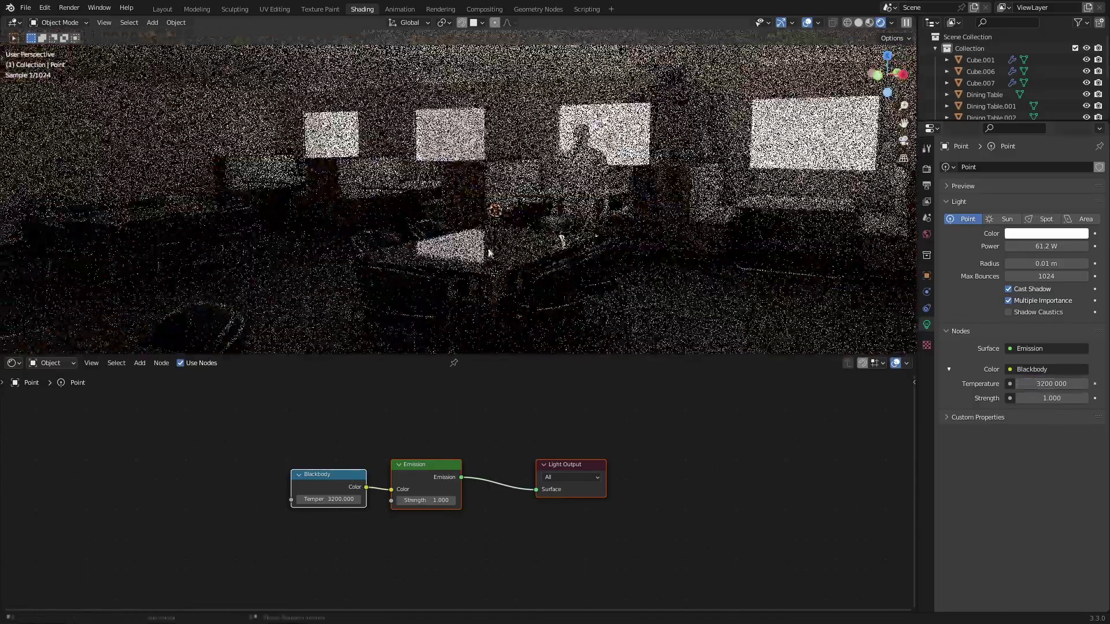
Set the point light's Blackbody temperature to 4500.
{"action": "middle_click_drag", "start_coordinate": [488, 253], "coordinate": [502, 243]}
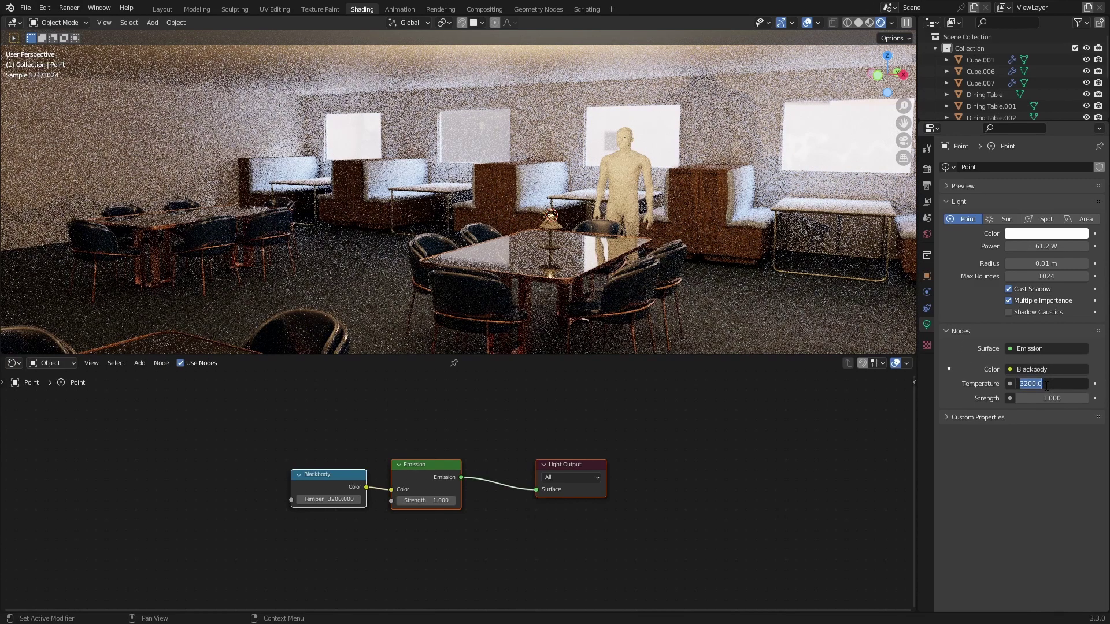
{"action": "left_click", "coordinate": [1047, 385]}
{"action": "type", "text": "4500"}
{"action": "key", "text": "Return"}
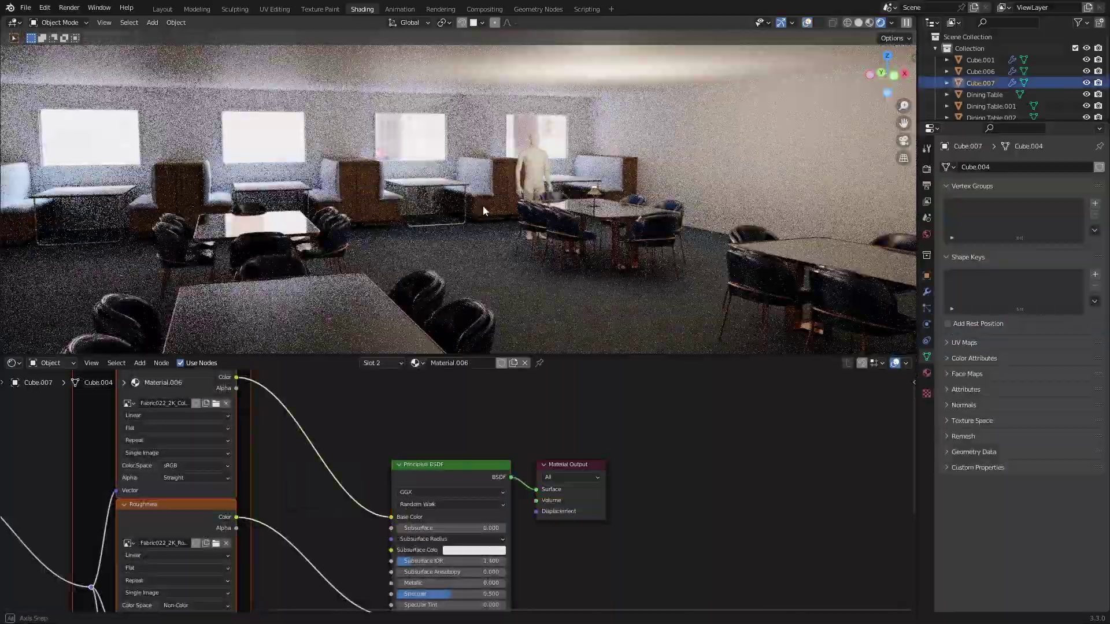
Examine the rendered room's lighting from several angles and select the lamp on the dining table.
{"action": "middle_click_drag", "start_coordinate": [483, 207], "coordinate": [268, 169]}
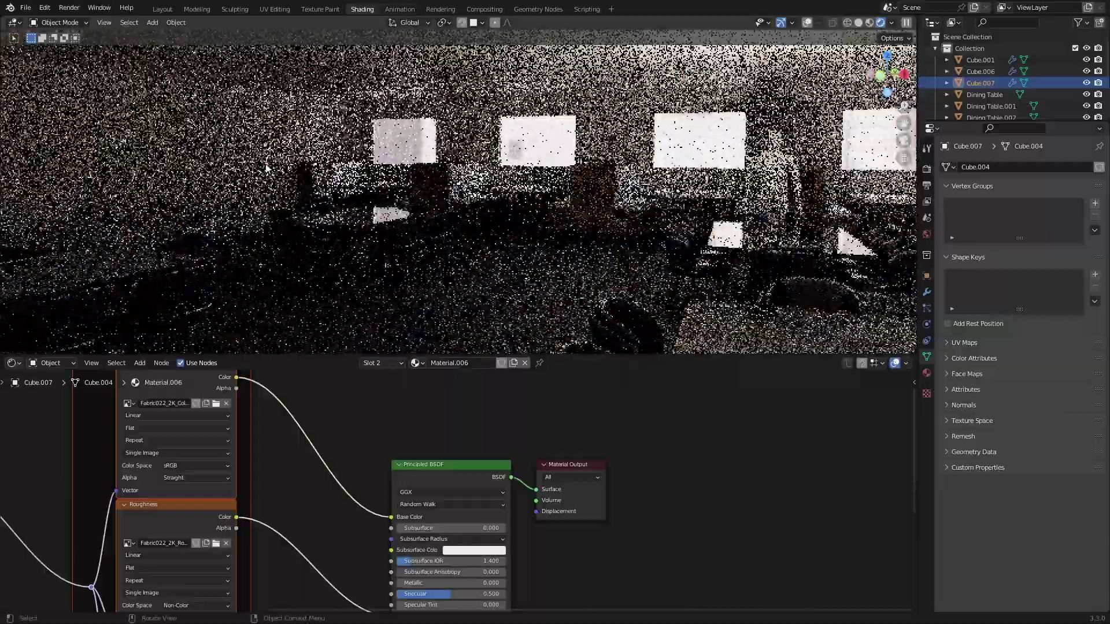
{"action": "scroll", "coordinate": [258, 152], "scroll_direction": "up", "scroll_amount": 1}
{"action": "middle_click_drag", "start_coordinate": [463, 173], "coordinate": [512, 169]}
{"action": "middle_click_drag", "start_coordinate": [406, 205], "coordinate": [456, 232]}
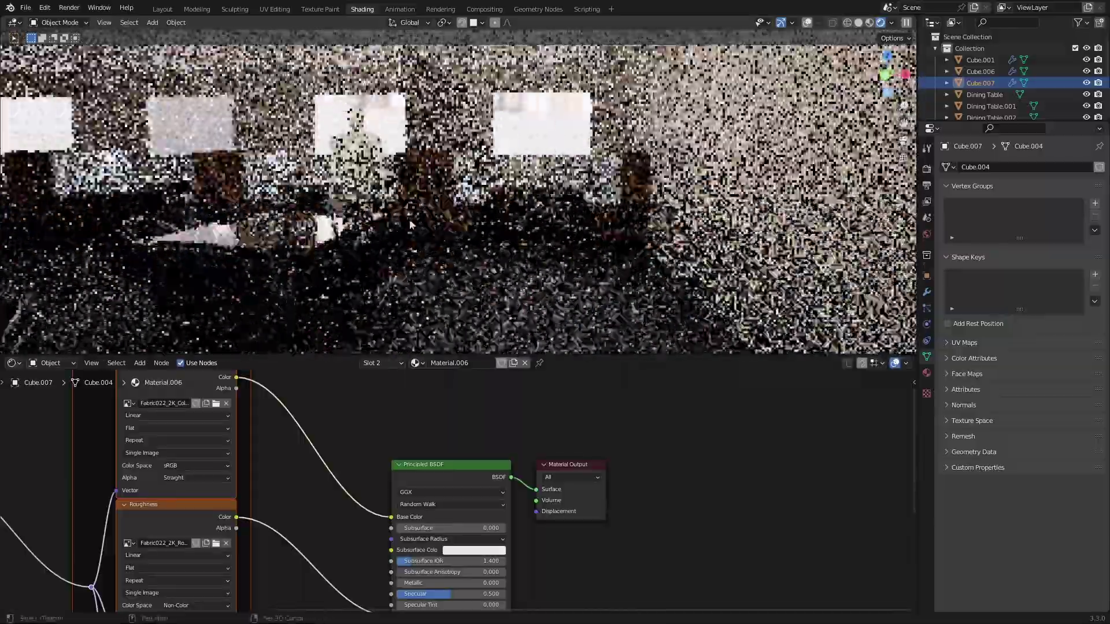
{"action": "scroll", "coordinate": [521, 243], "scroll_direction": "up", "scroll_amount": 2}
{"action": "middle_click_drag", "start_coordinate": [579, 252], "coordinate": [688, 296]}
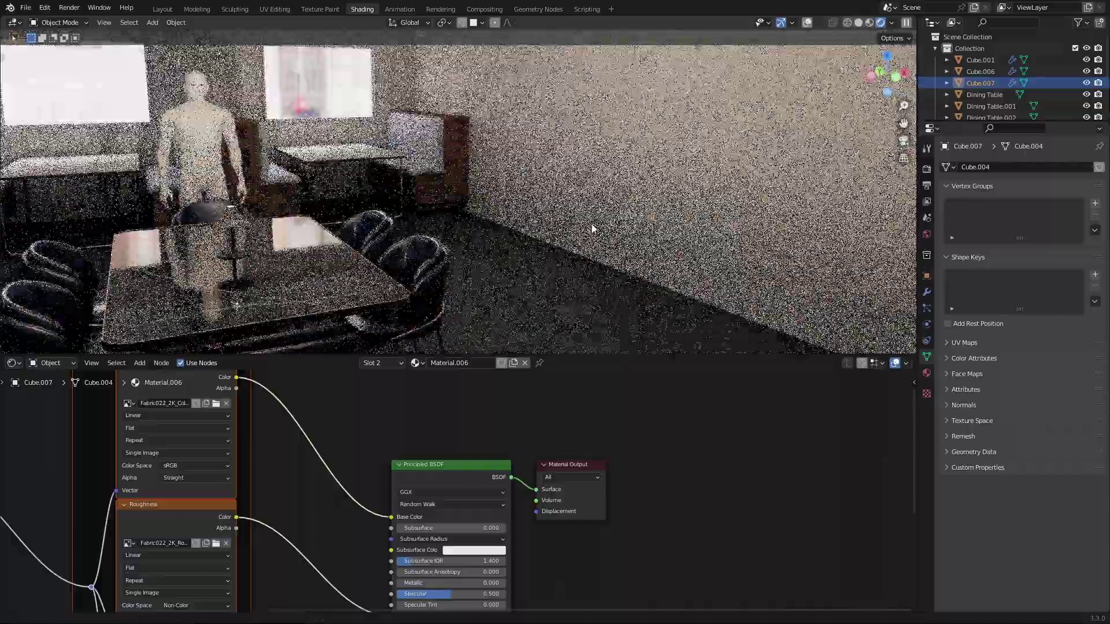
{"action": "middle_click_drag", "start_coordinate": [376, 203], "coordinate": [585, 227], "text": "shift"}
{"action": "scroll", "coordinate": [584, 227], "scroll_direction": "up", "scroll_amount": 3}
{"action": "left_click", "coordinate": [564, 235]}
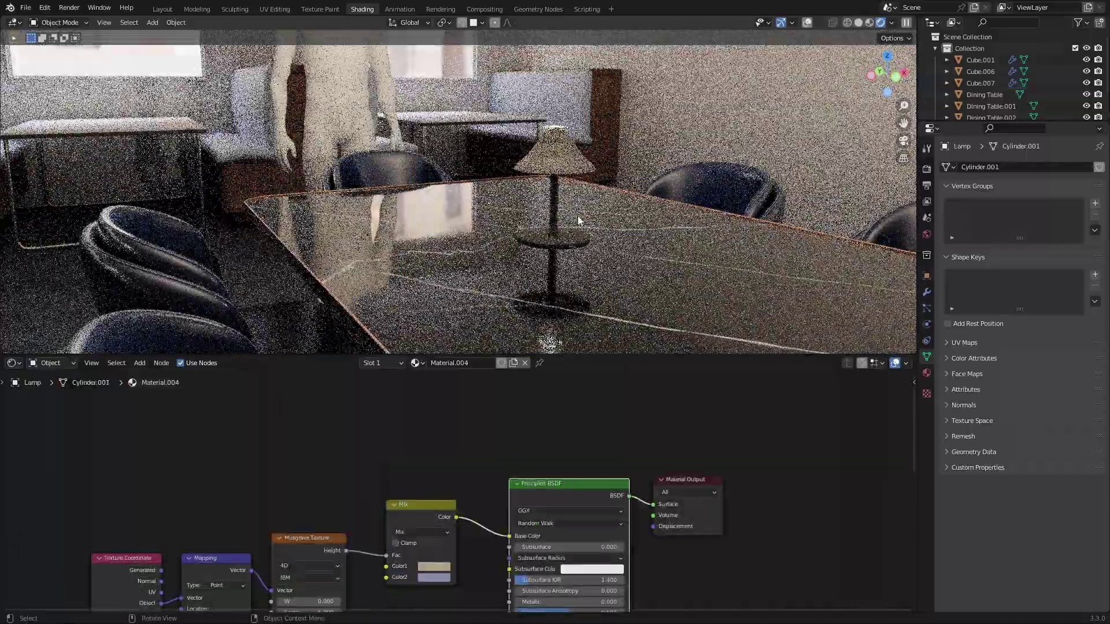